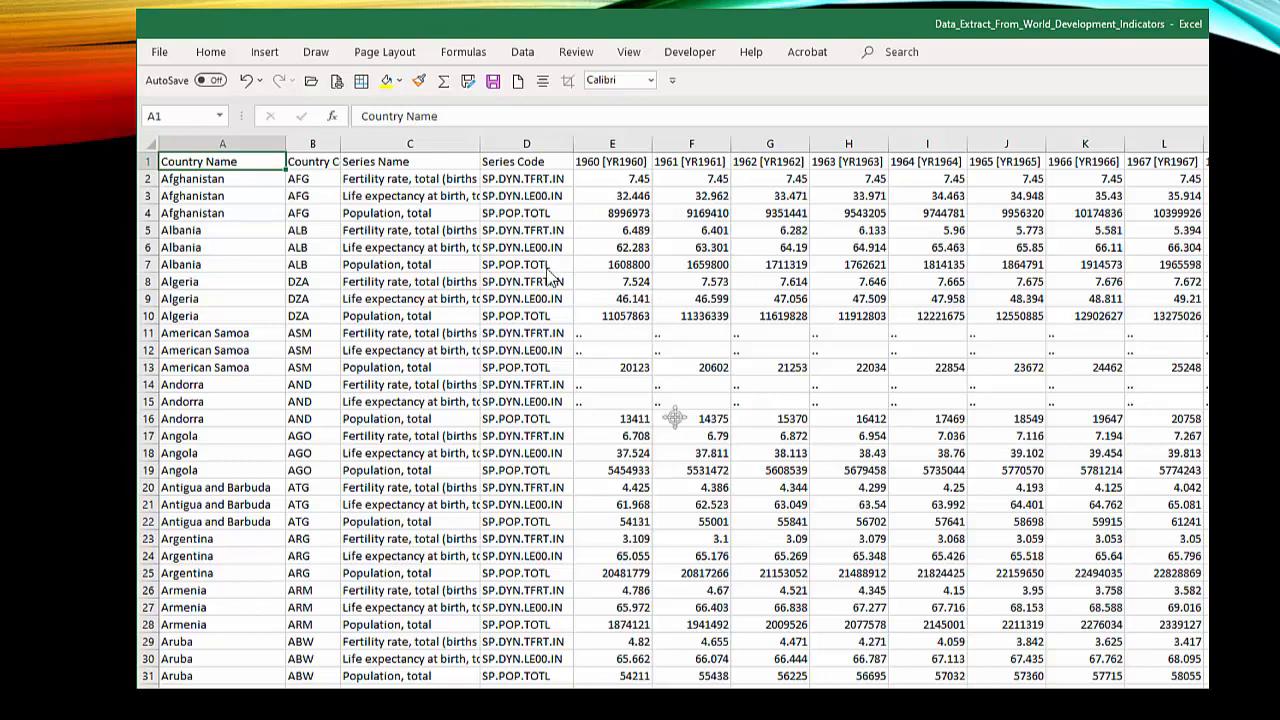
key(Right)
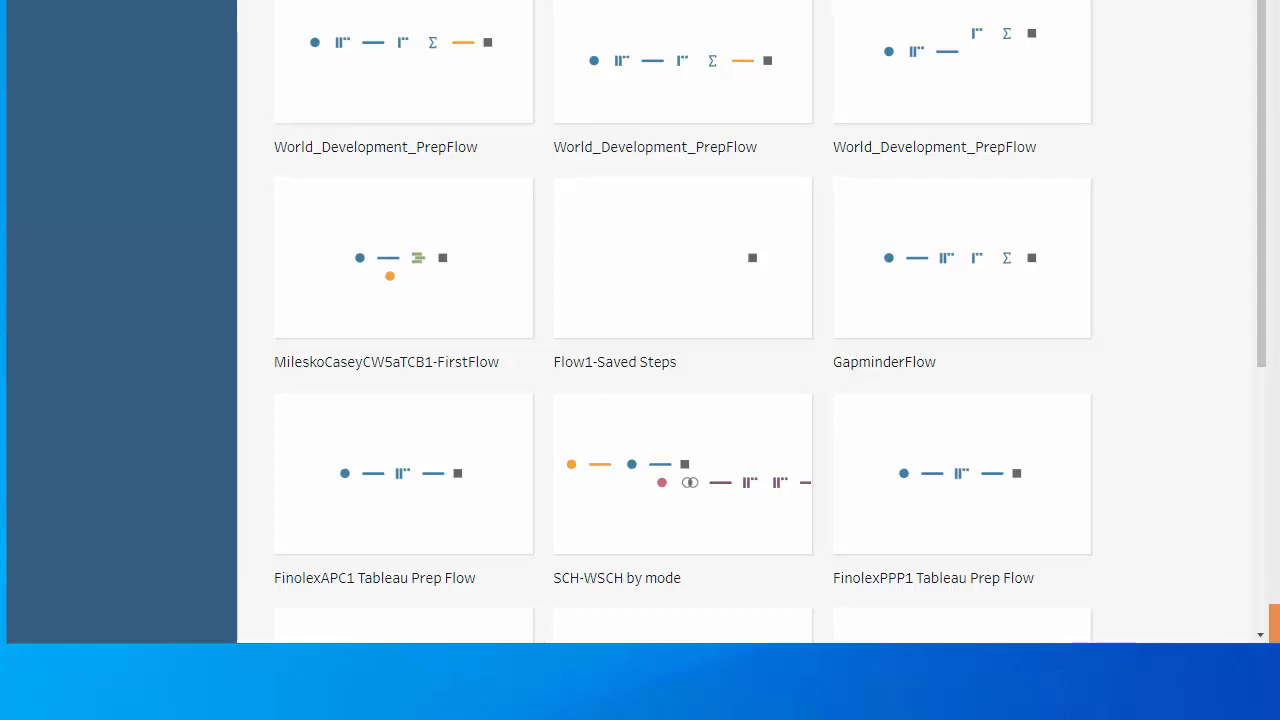
Connect to the Excel file Data_Extract_From_World_Development_Indicators and add its Data table to the flow.
click(434, 55)
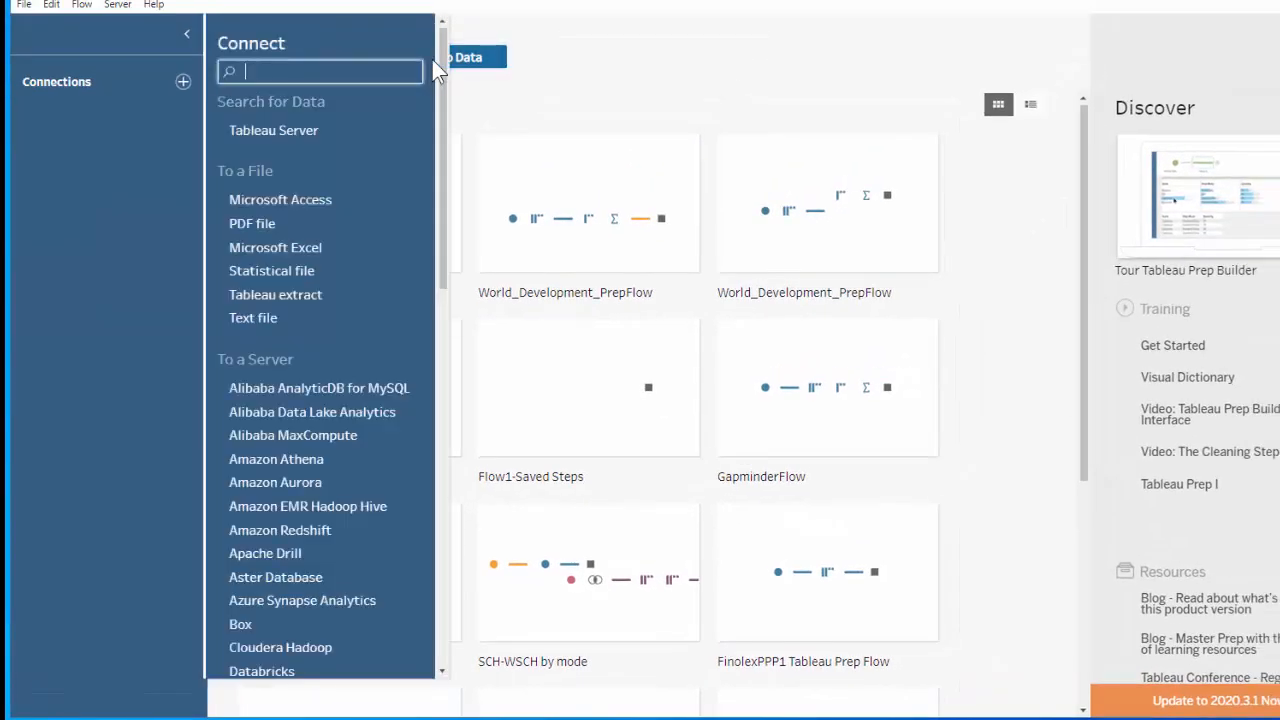
click(275, 250)
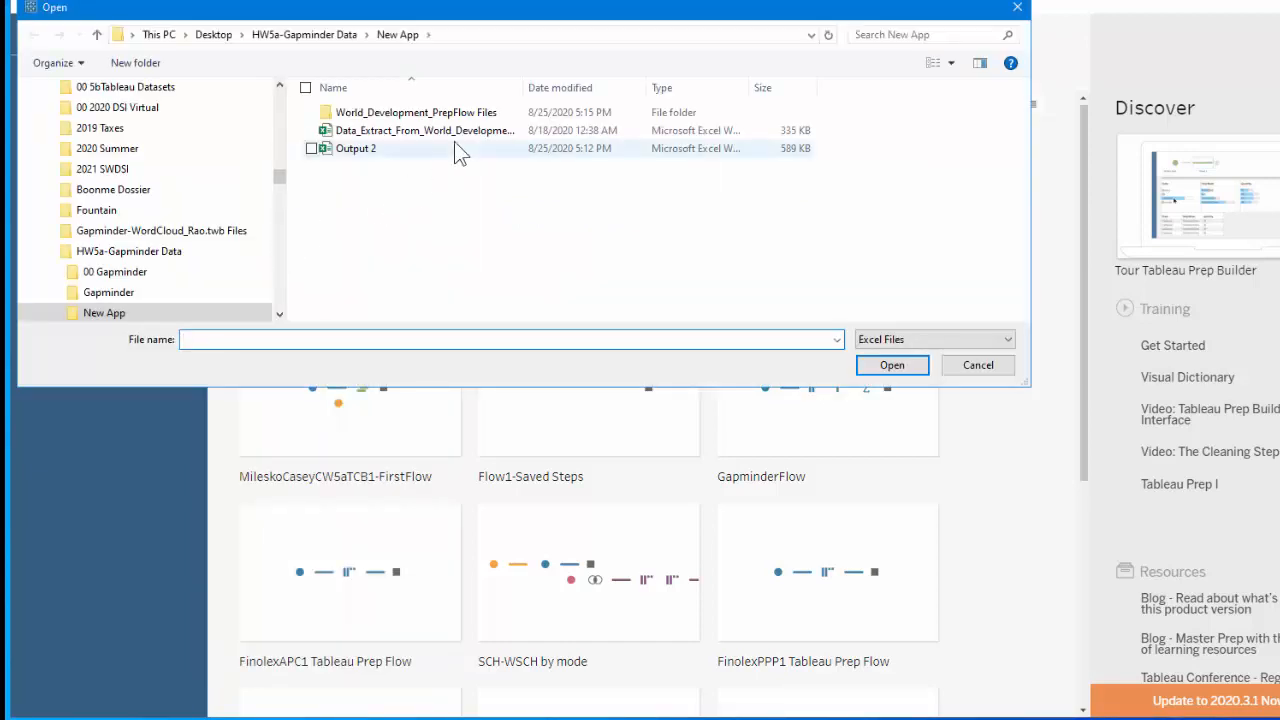
click(460, 140)
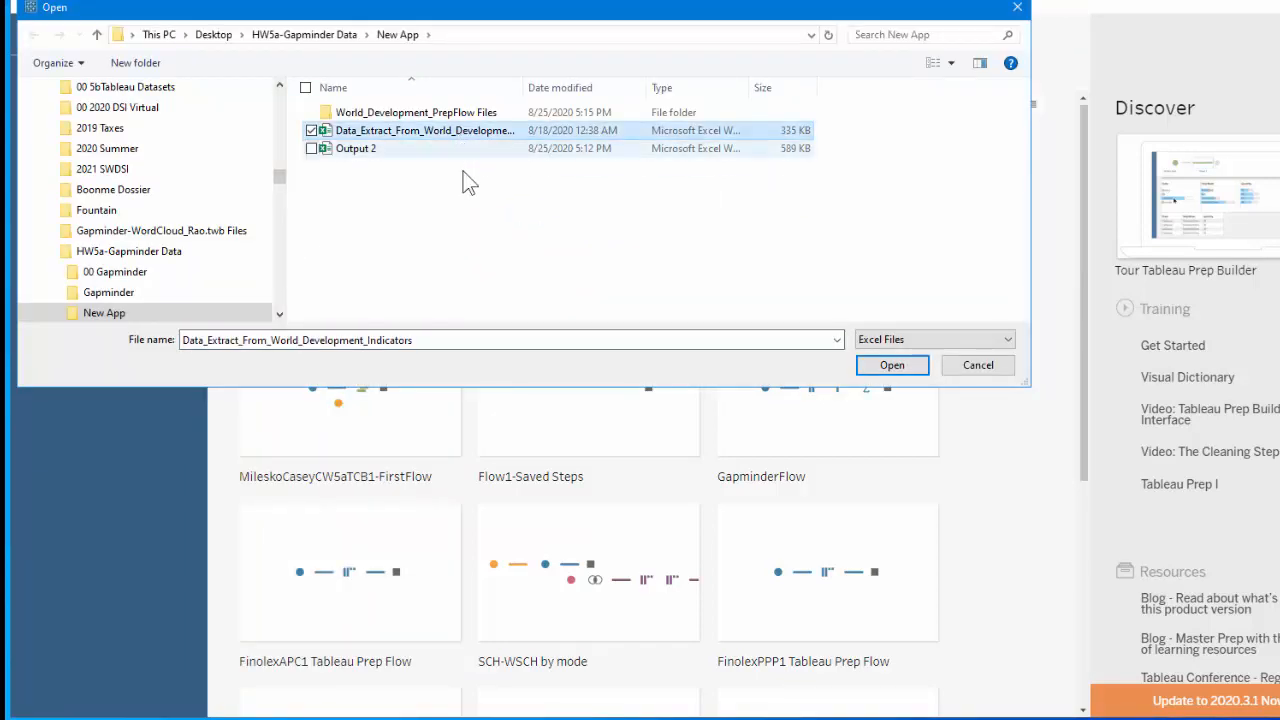
click(892, 365)
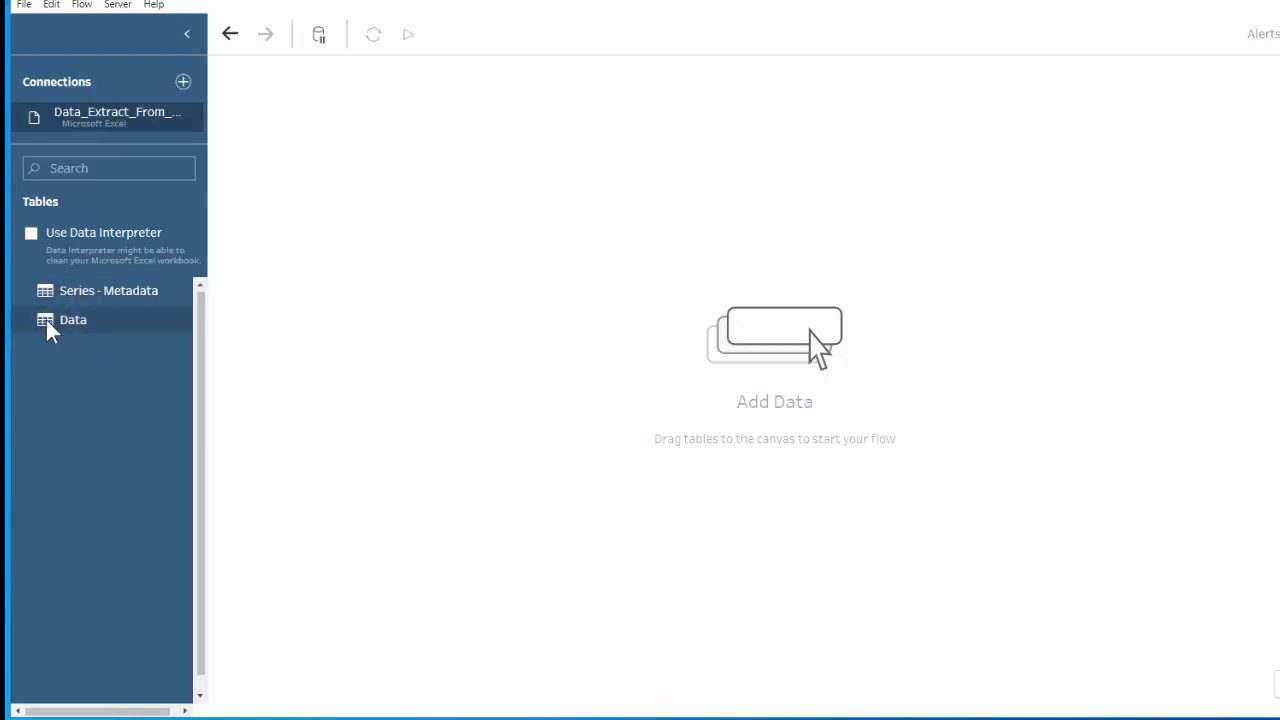
drag(50, 321, 414, 323)
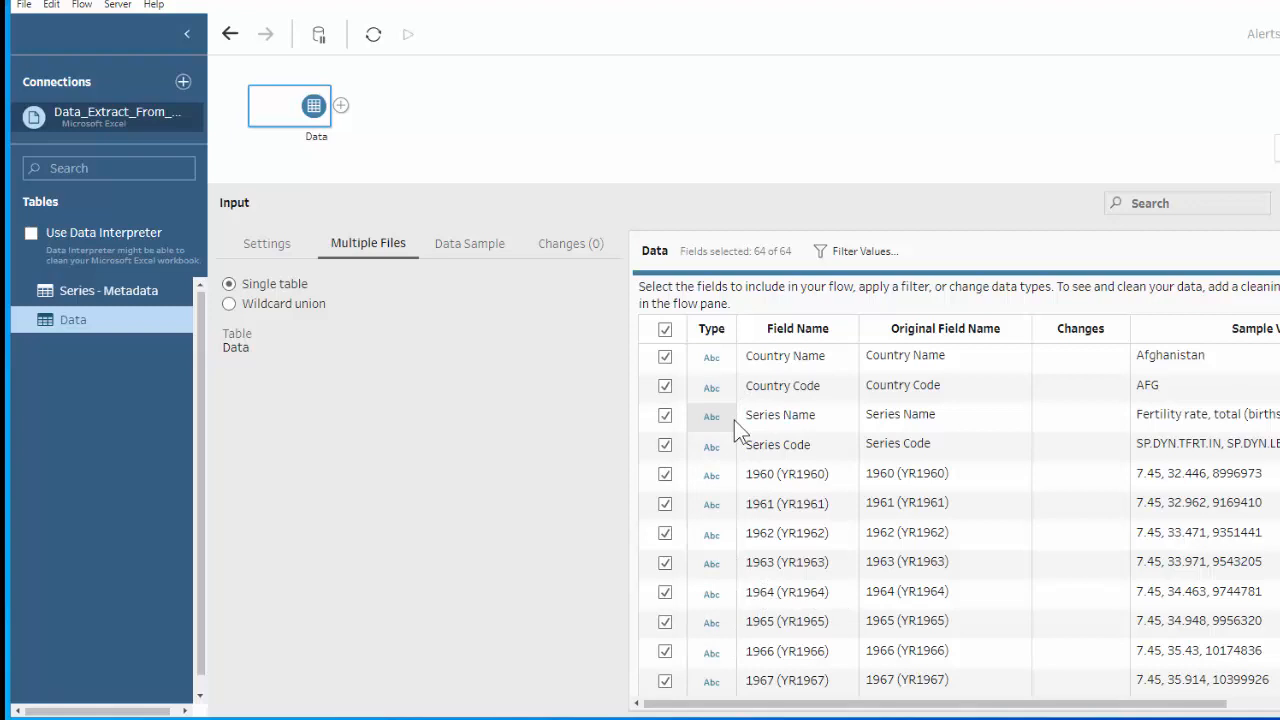
Clean the Excel source with the Data Interpreter and check the data types of the input fields.
scroll(734, 420, down, 15)
scroll(734, 420, up, 10)
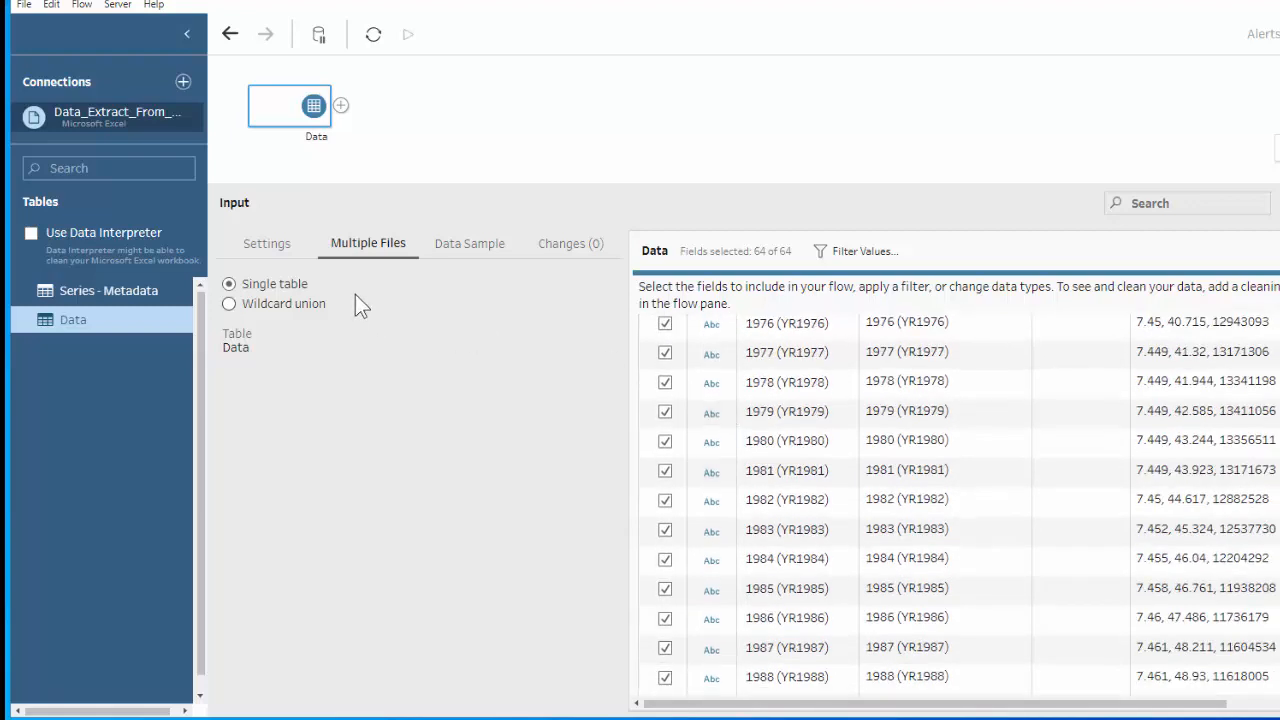
click(32, 234)
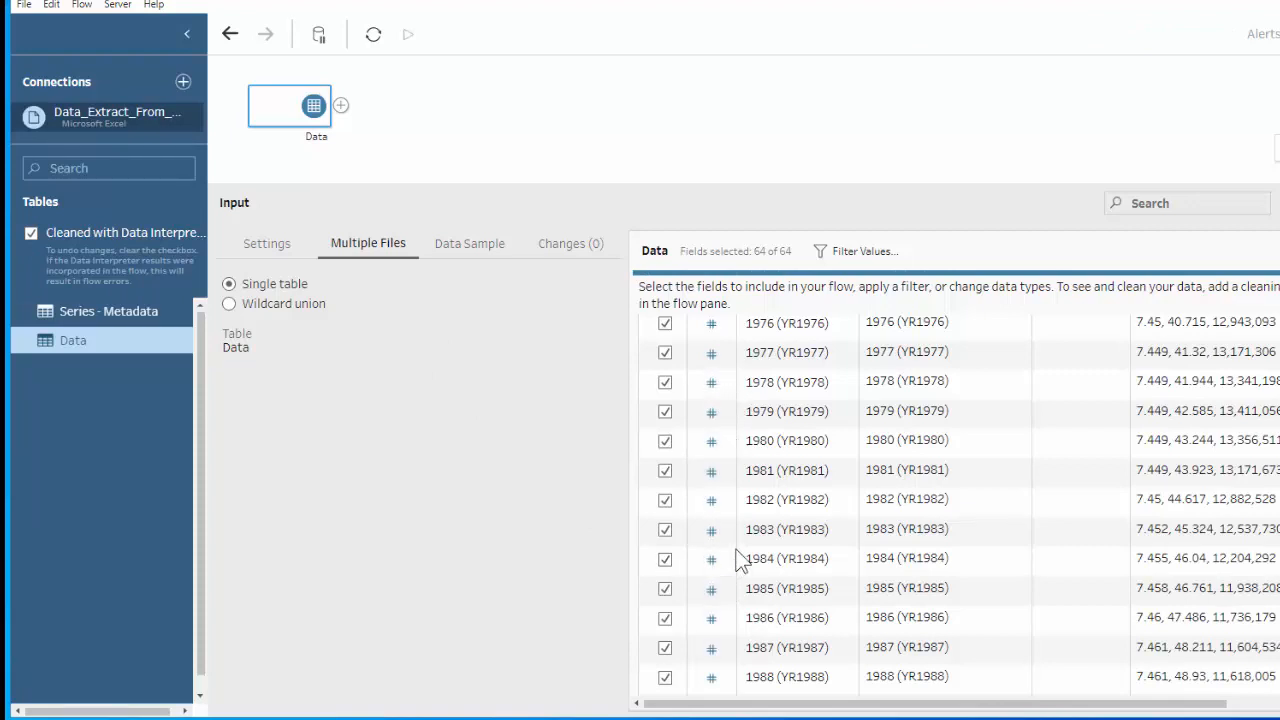
scroll(737, 560, up, 5)
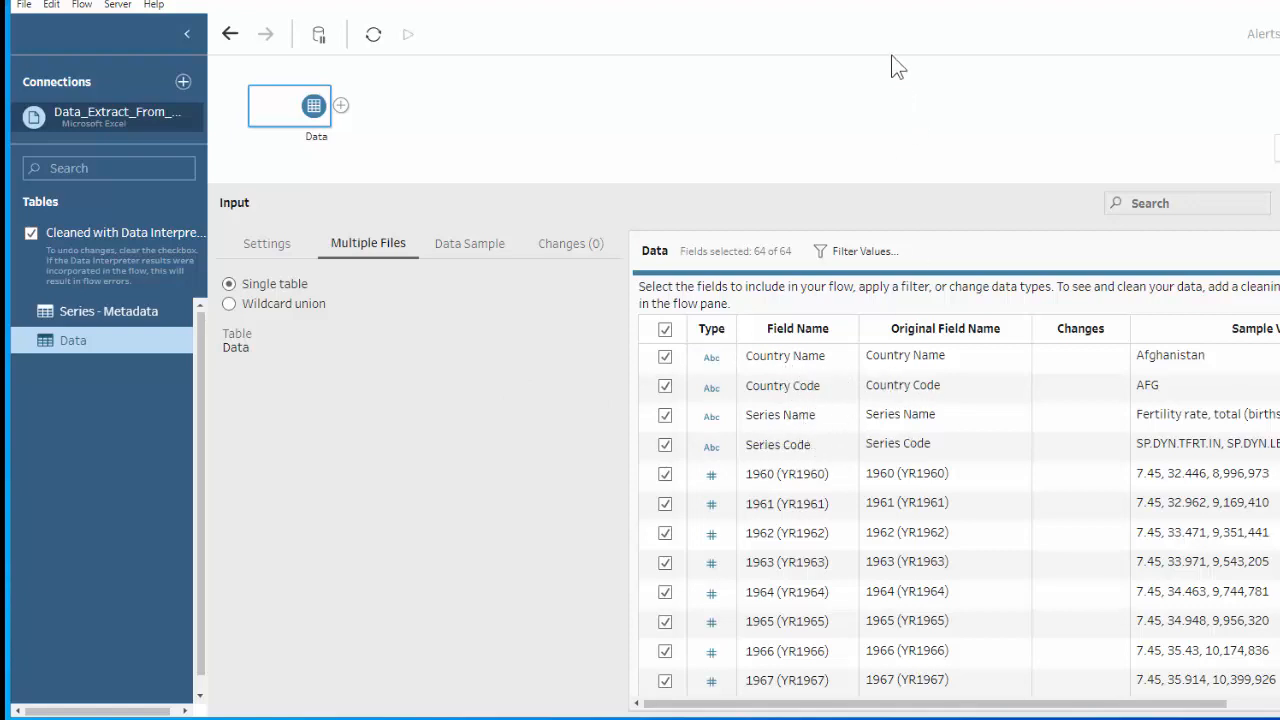
Reposition and widen the window, and review the input's field list with sample values from Country Name through 2019 (YR2019).
drag(790, 2, 551, 29)
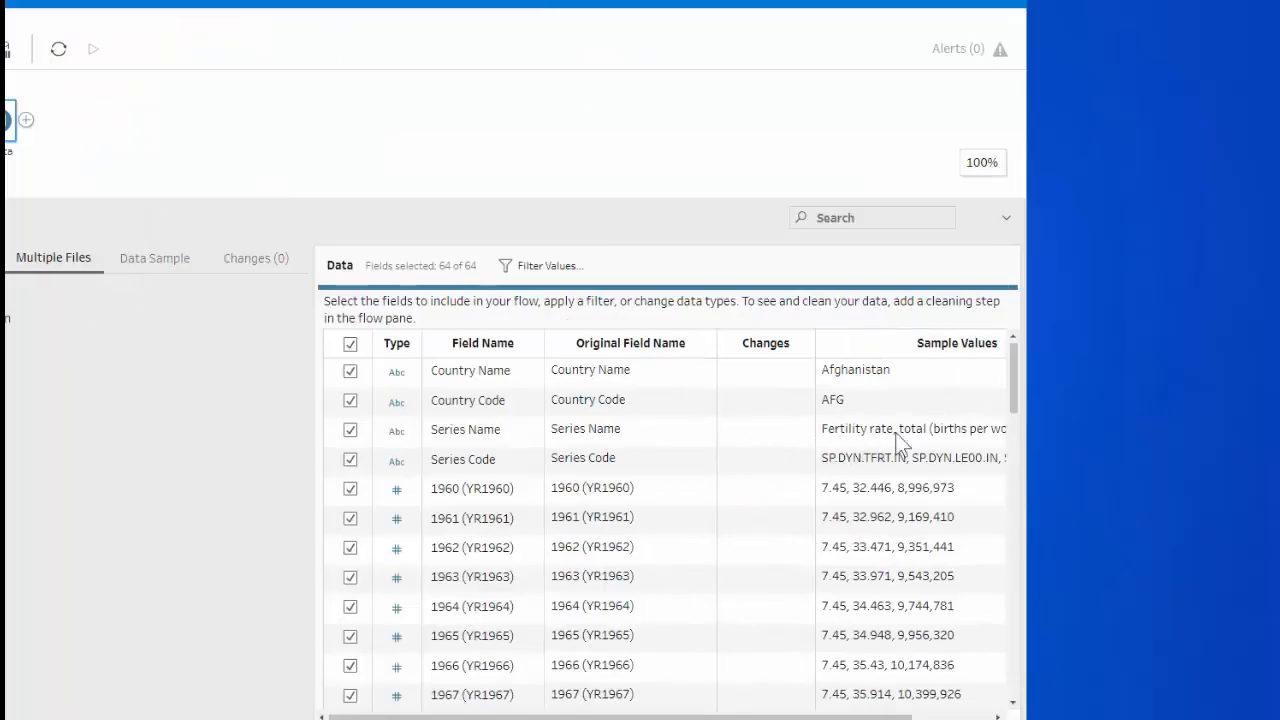
drag(1026, 396, 1276, 396)
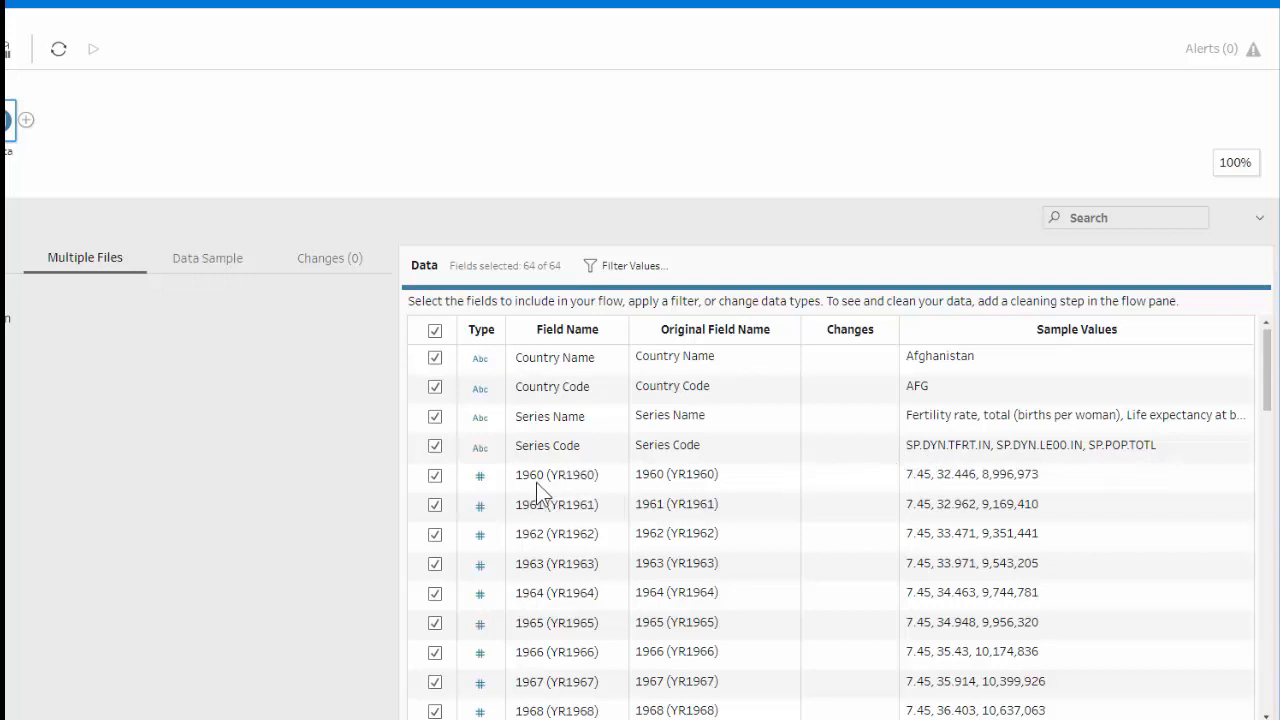
scroll(538, 483, down, 15)
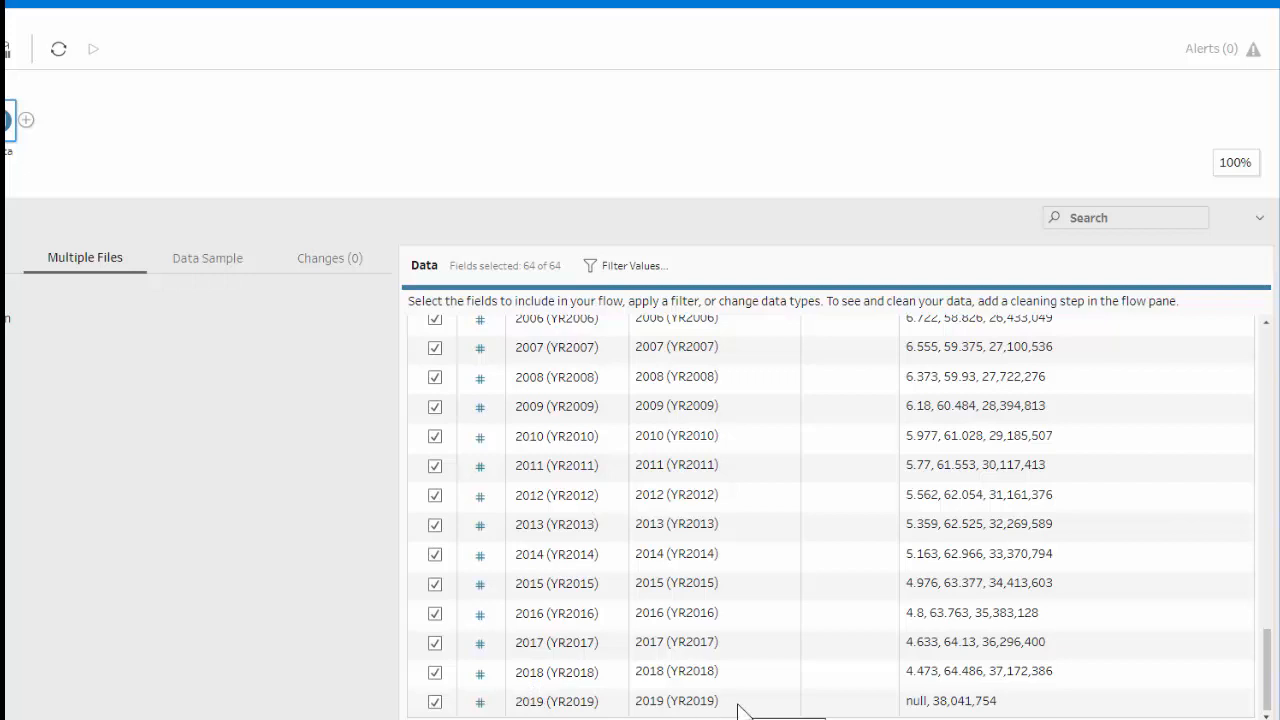
scroll(753, 603, up, 15)
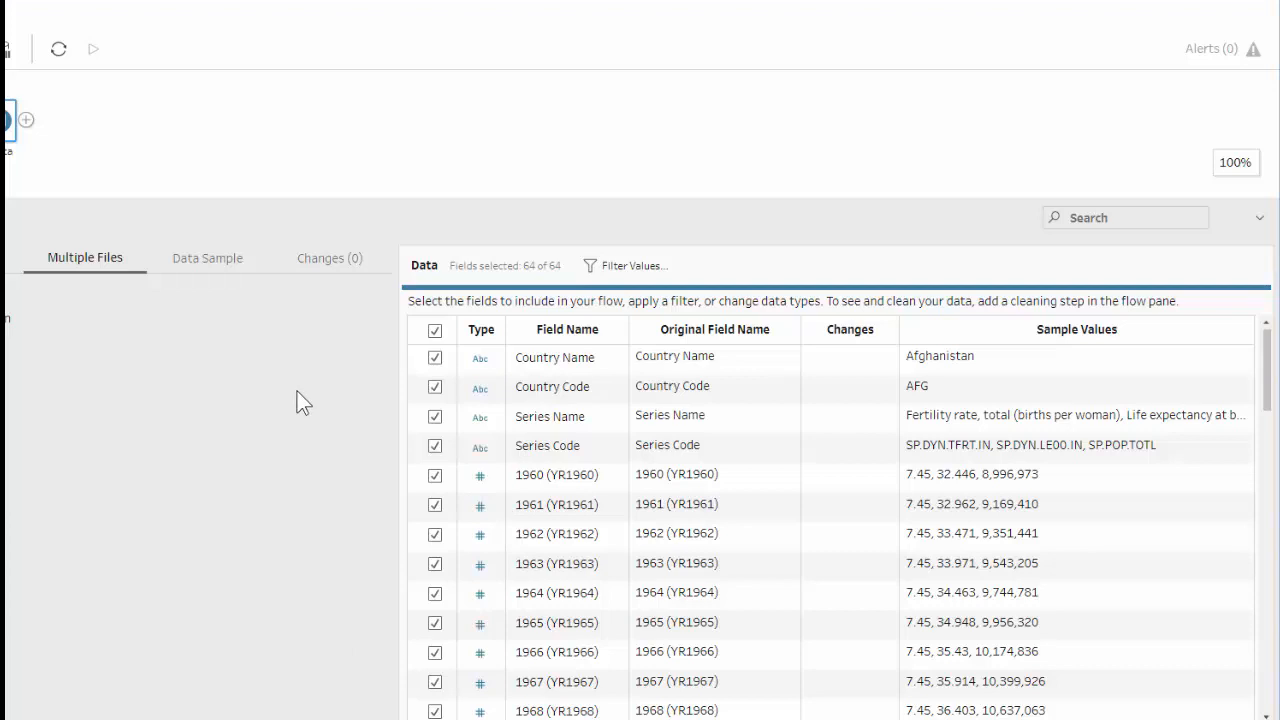
Add a Clean step after the Data input and collapse its list of changes.
click(26, 121)
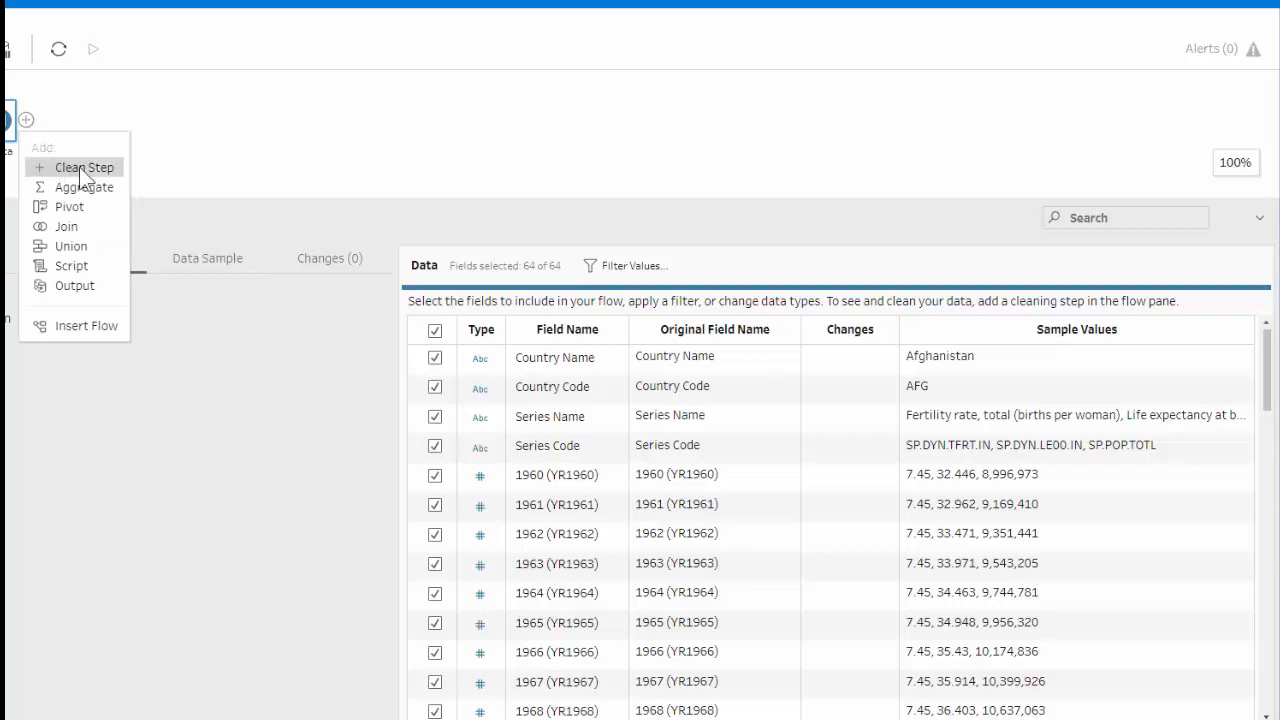
click(80, 168)
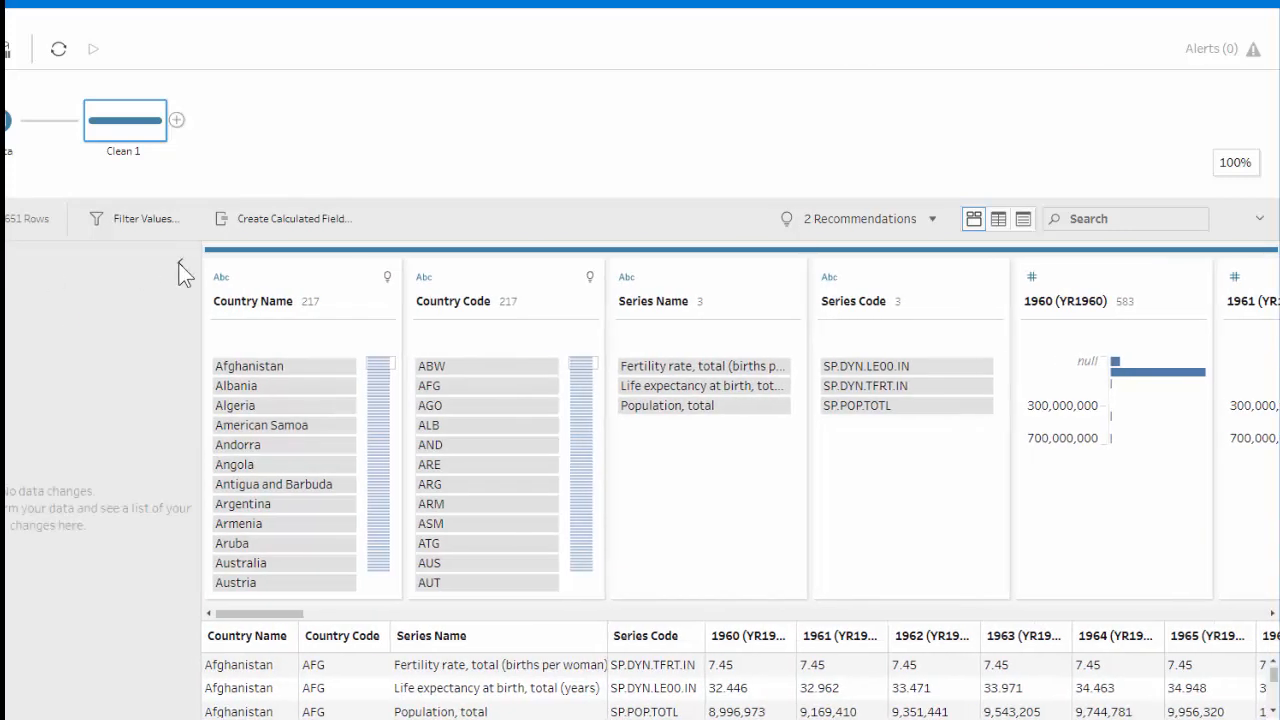
click(178, 262)
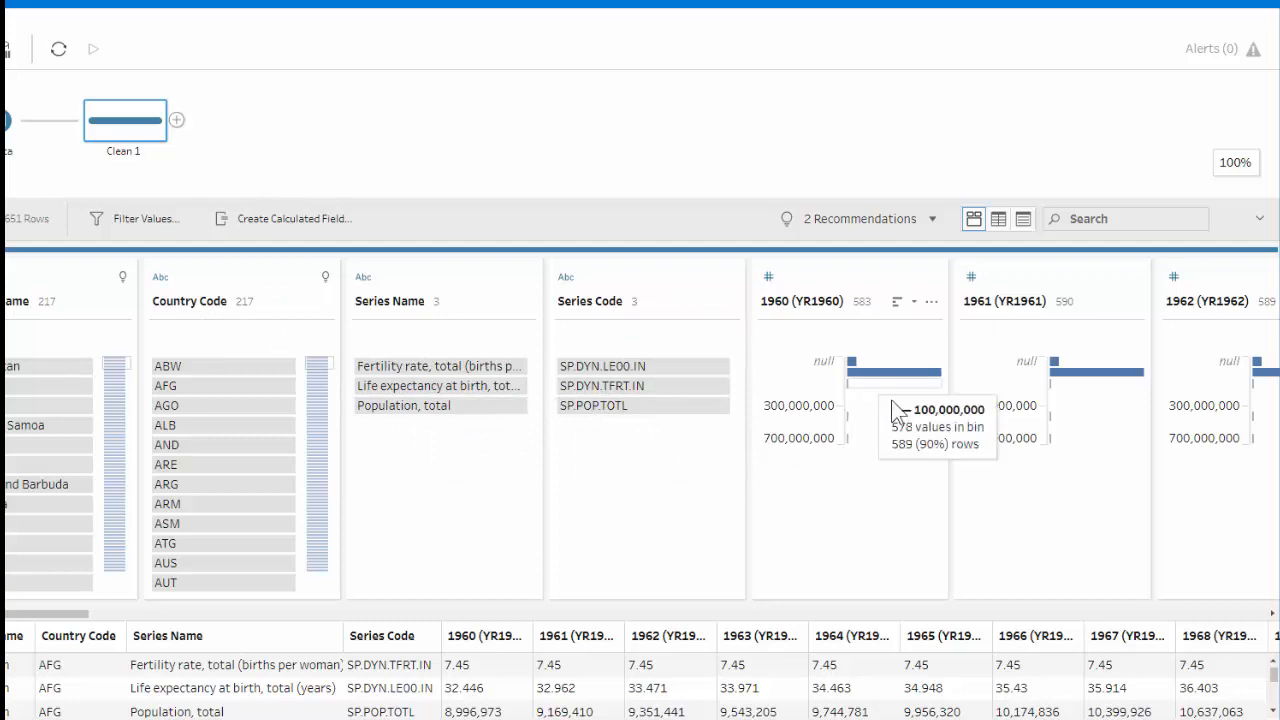
Compare the Clean step's profile cards with its row values and leave the data grid view on.
mouse_move(848, 379)
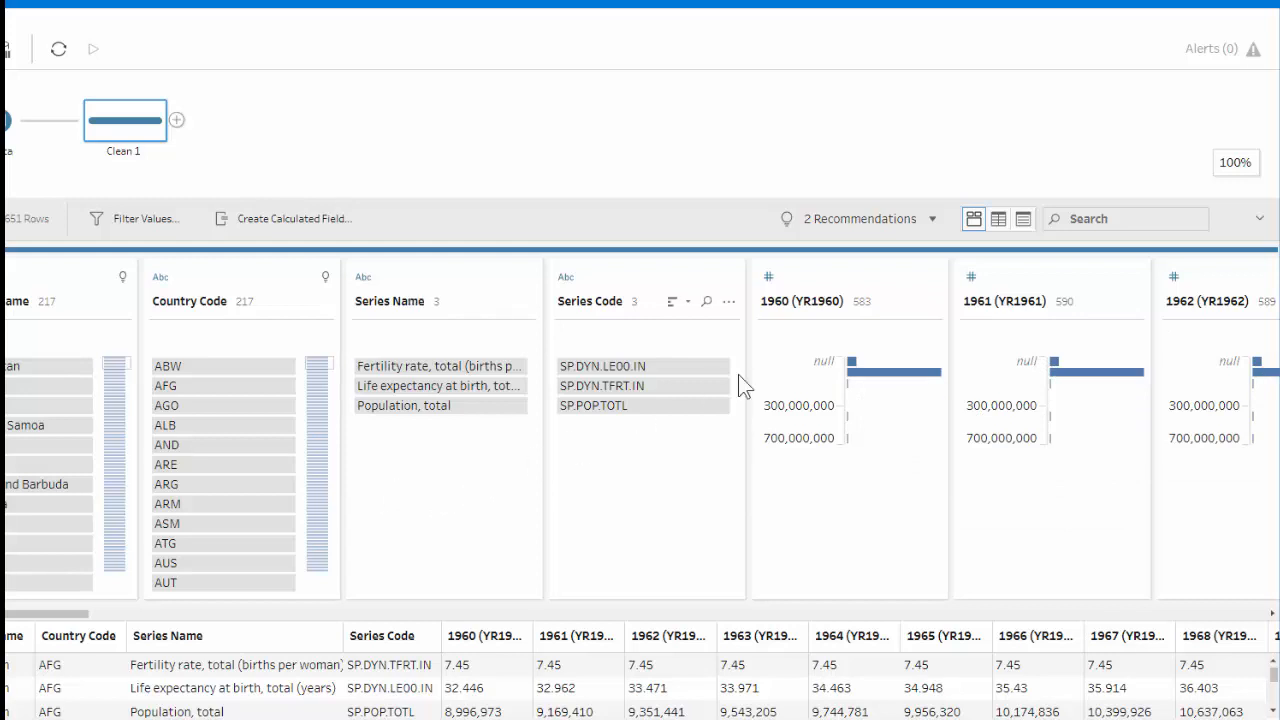
click(996, 220)
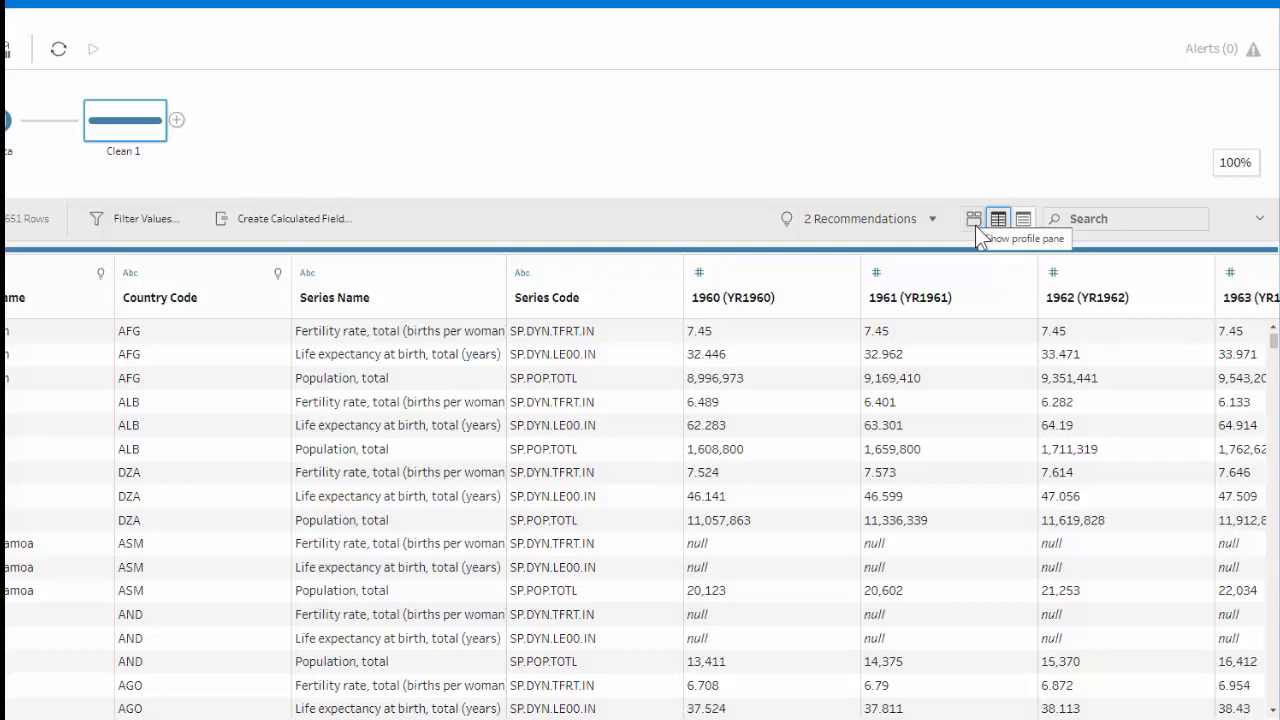
click(972, 221)
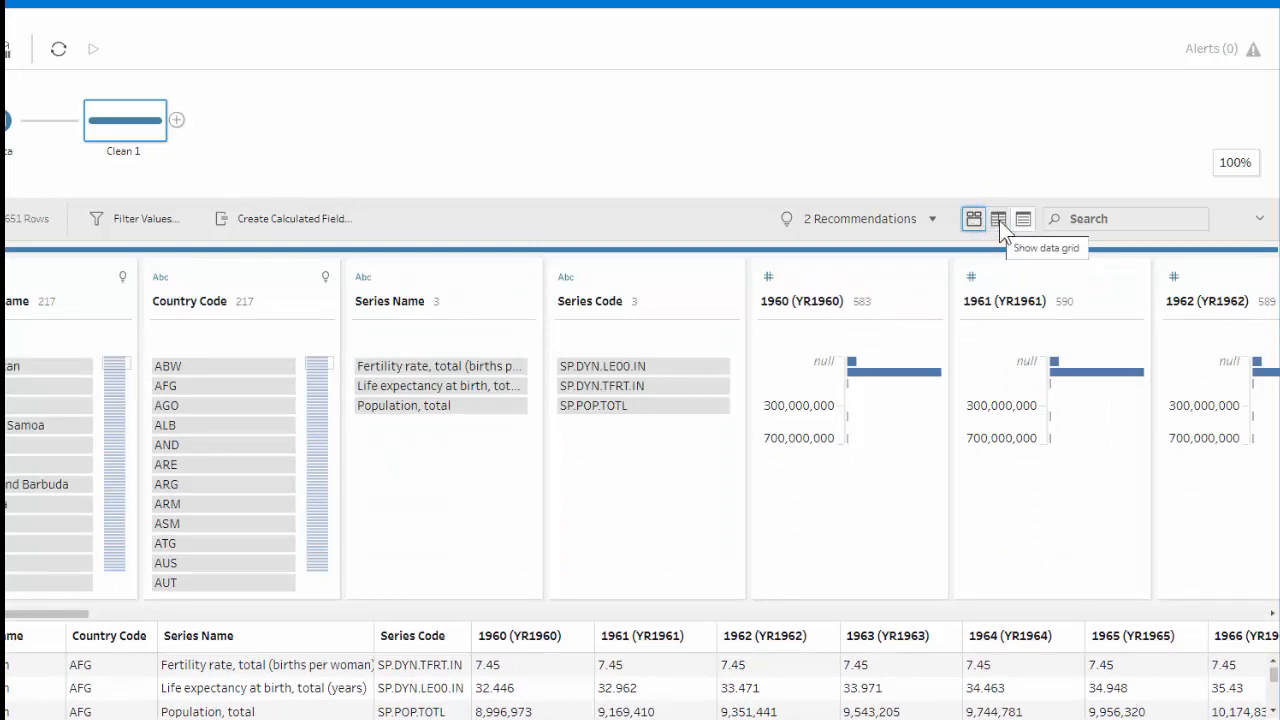
click(999, 220)
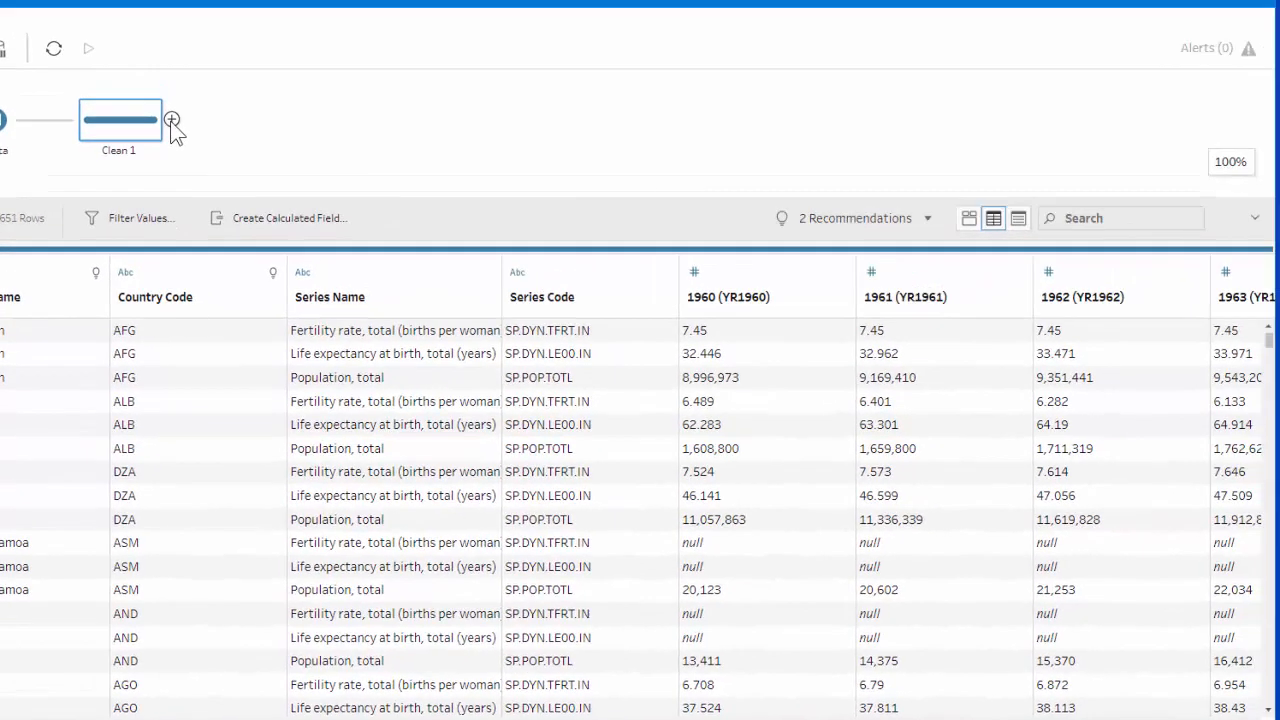
Add a Pivot step after Clean 1 and pivot the fields 1960 (YR1960) through 2019 (YR2019) from columns to rows.
click(172, 120)
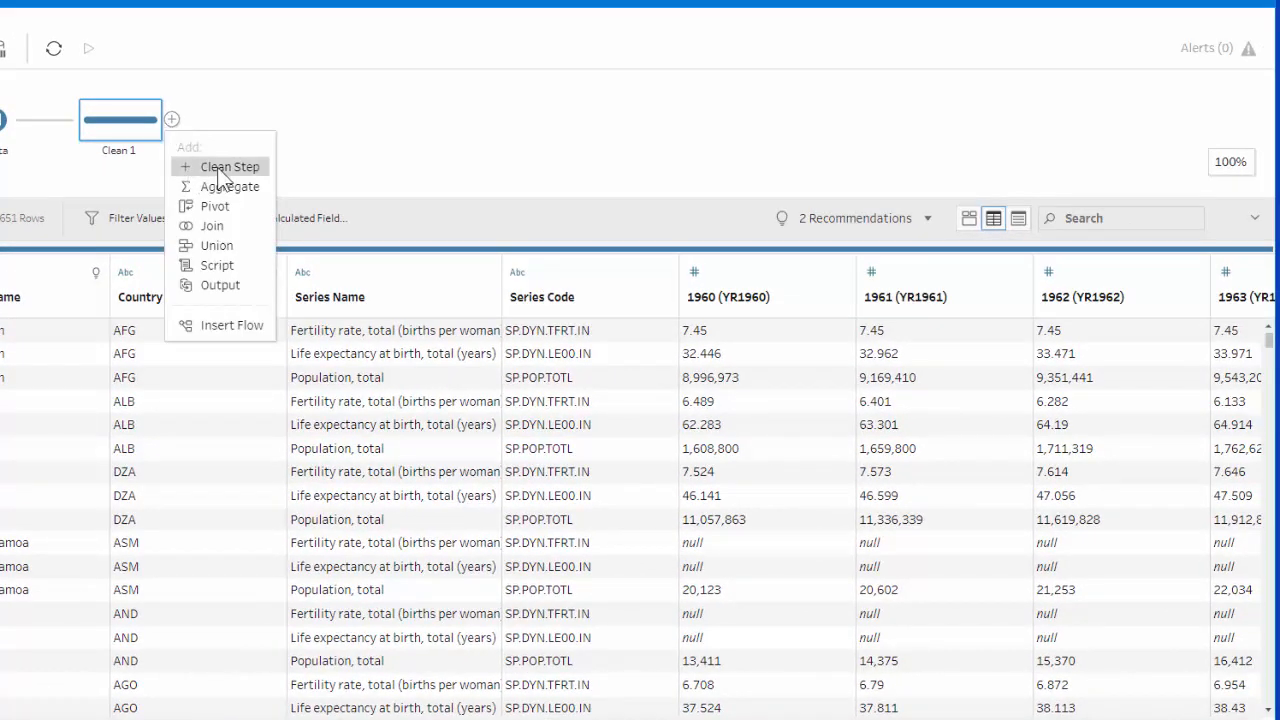
click(215, 207)
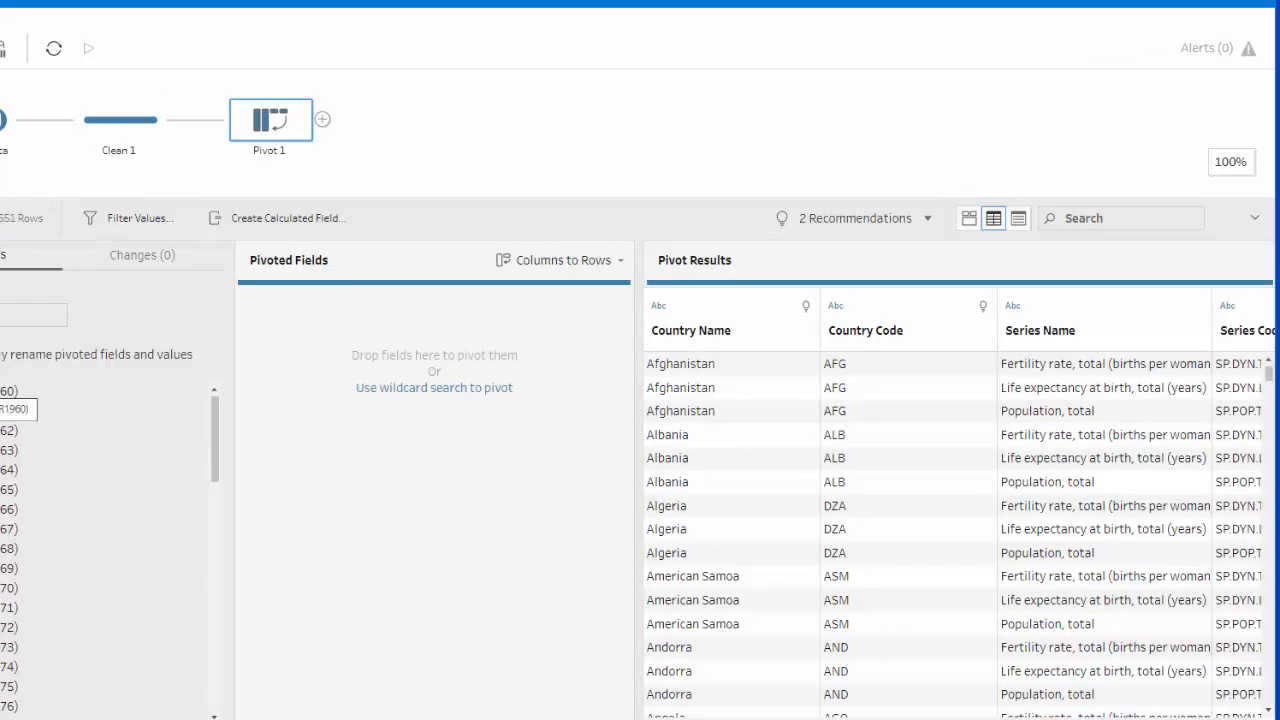
click(3, 391)
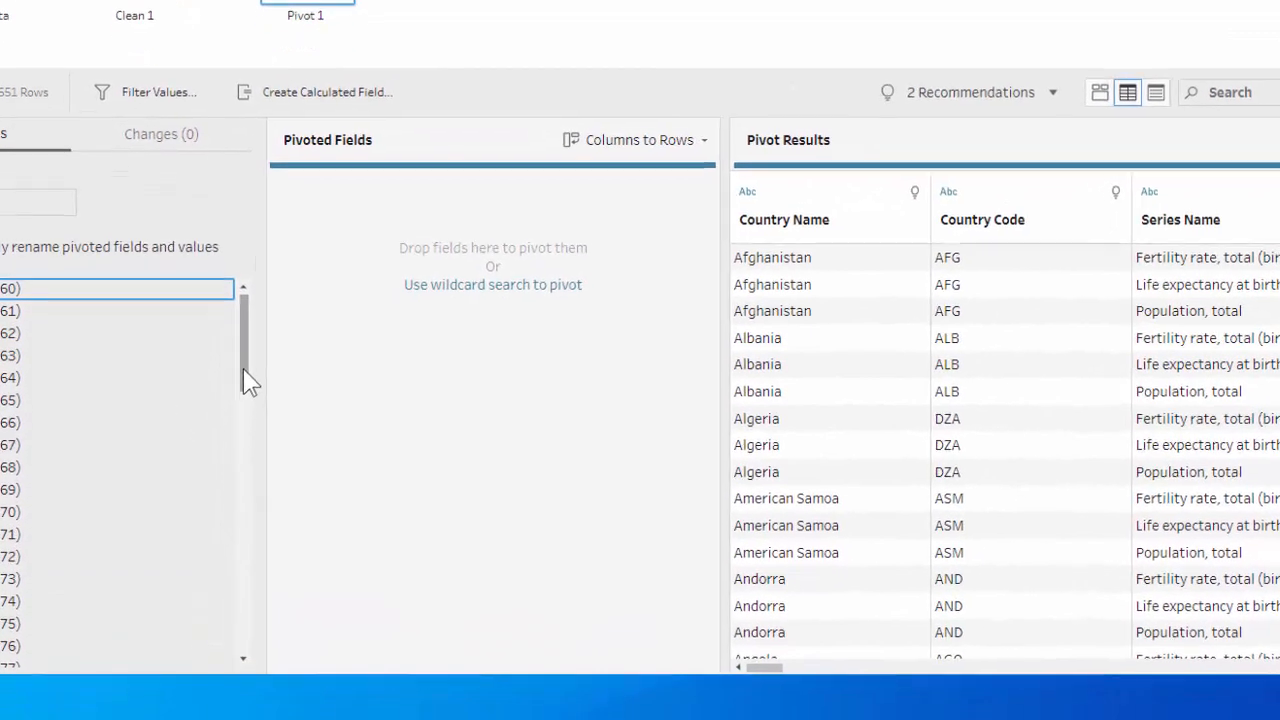
click(210, 564)
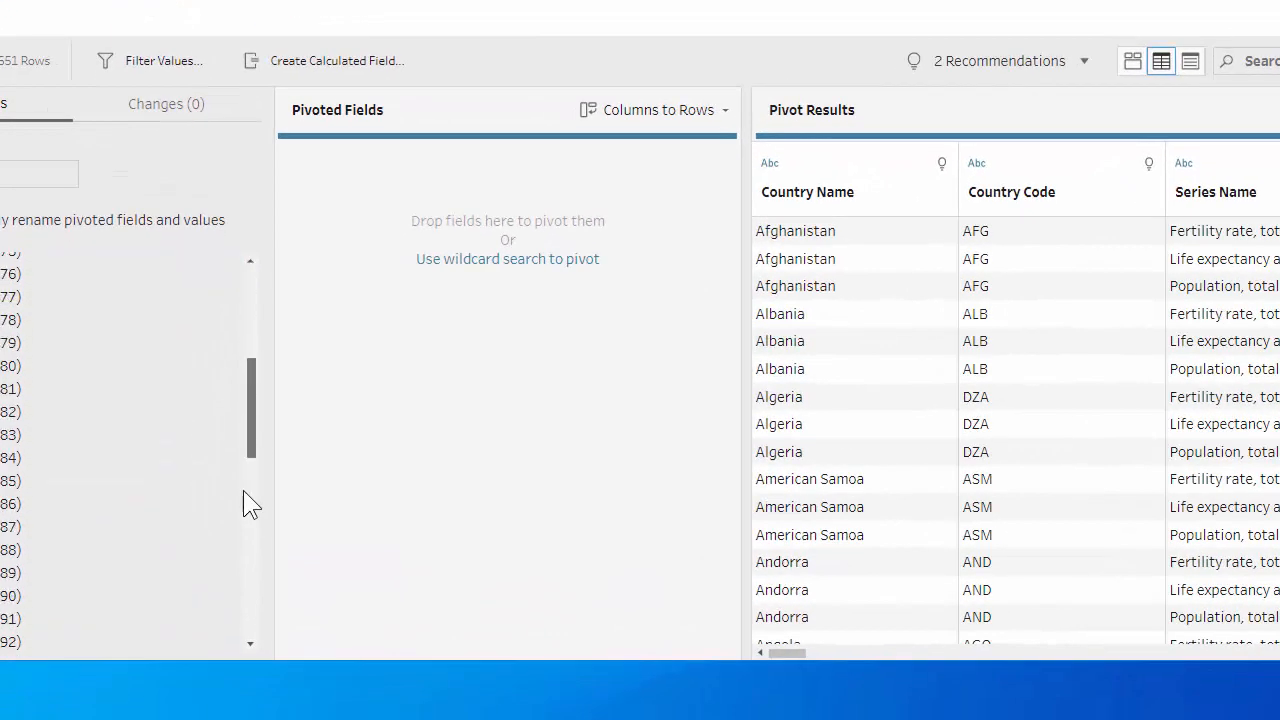
drag(244, 465, 237, 629)
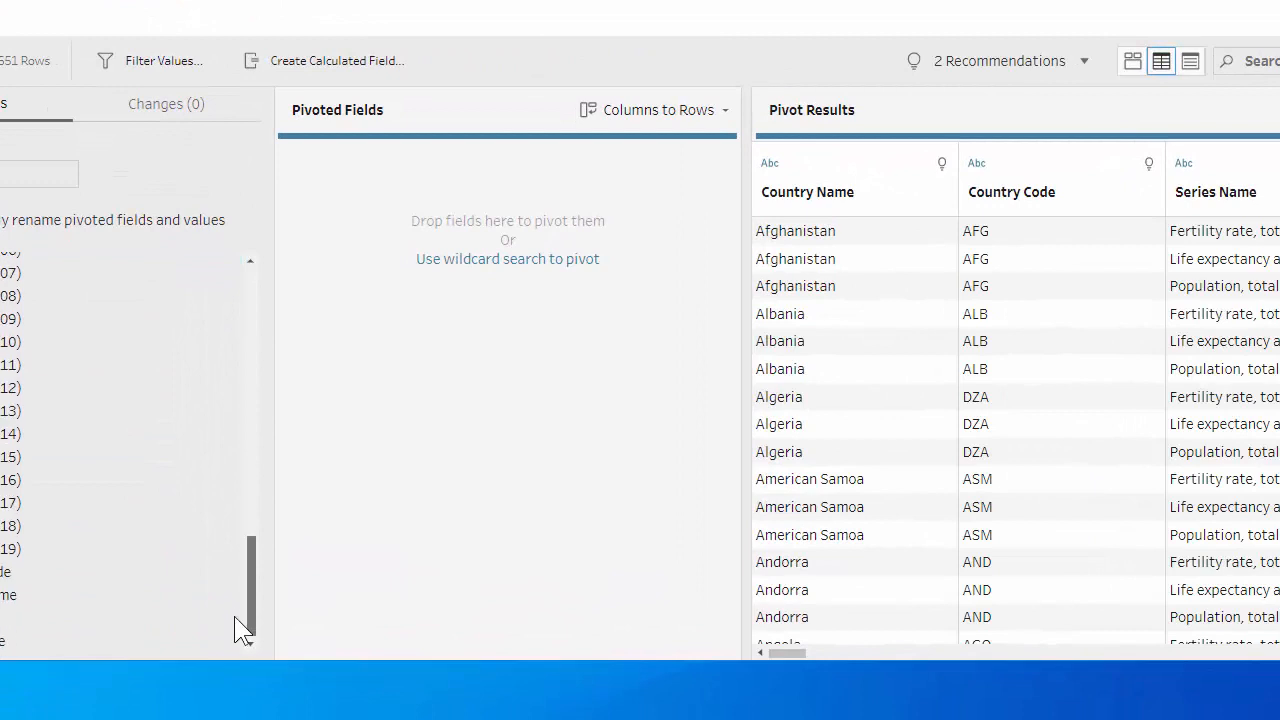
shift+click(14, 550)
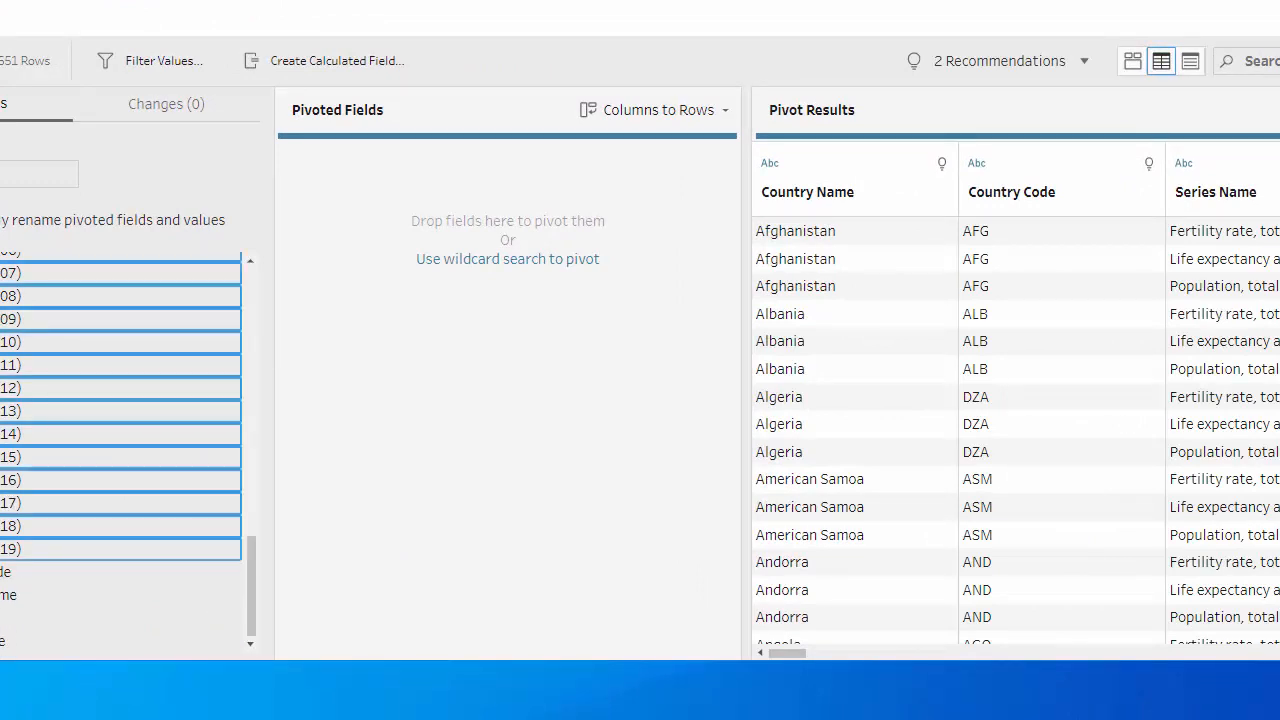
drag(42, 549, 465, 421)
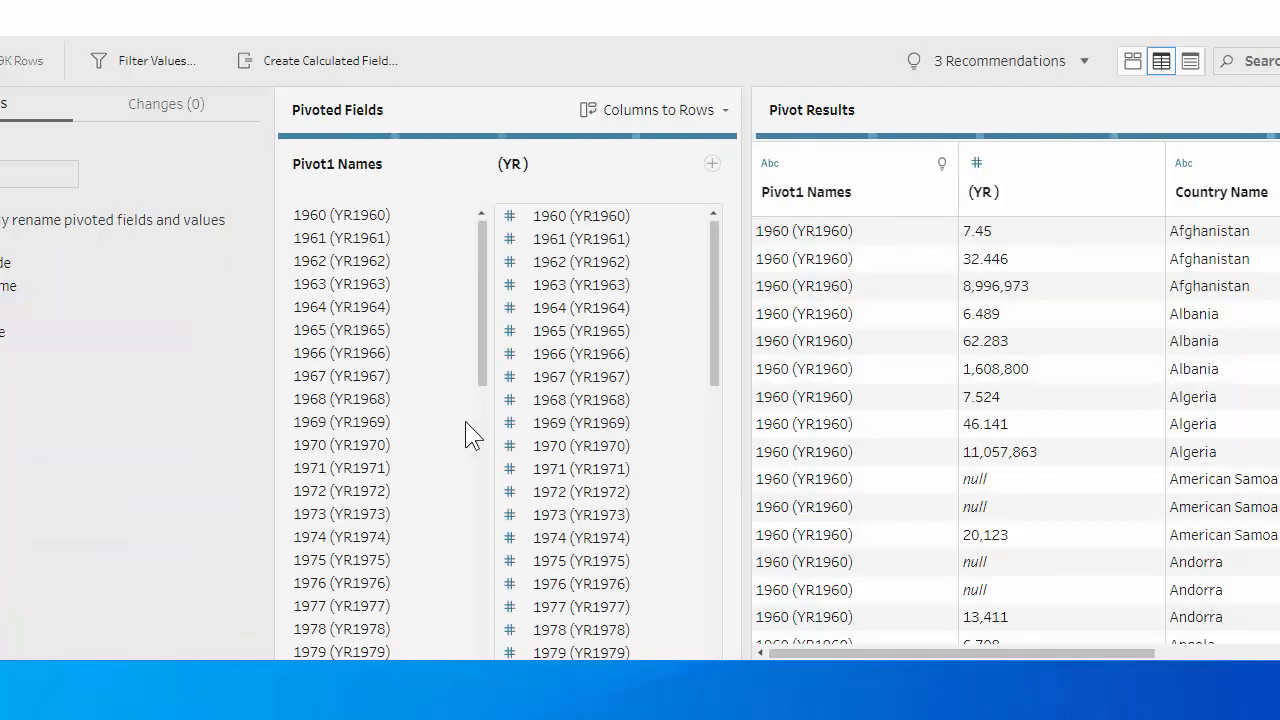
Rename the Pivot1 Names field to Year.
double_click(336, 165)
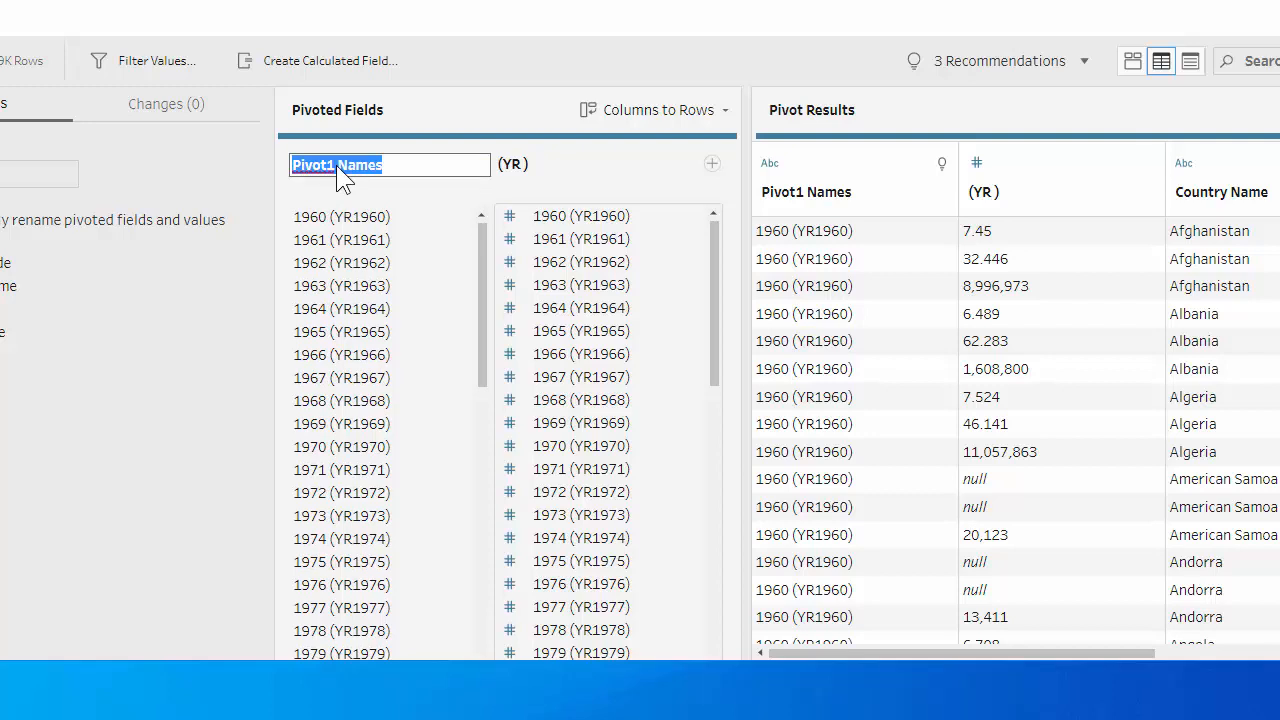
text(Year)
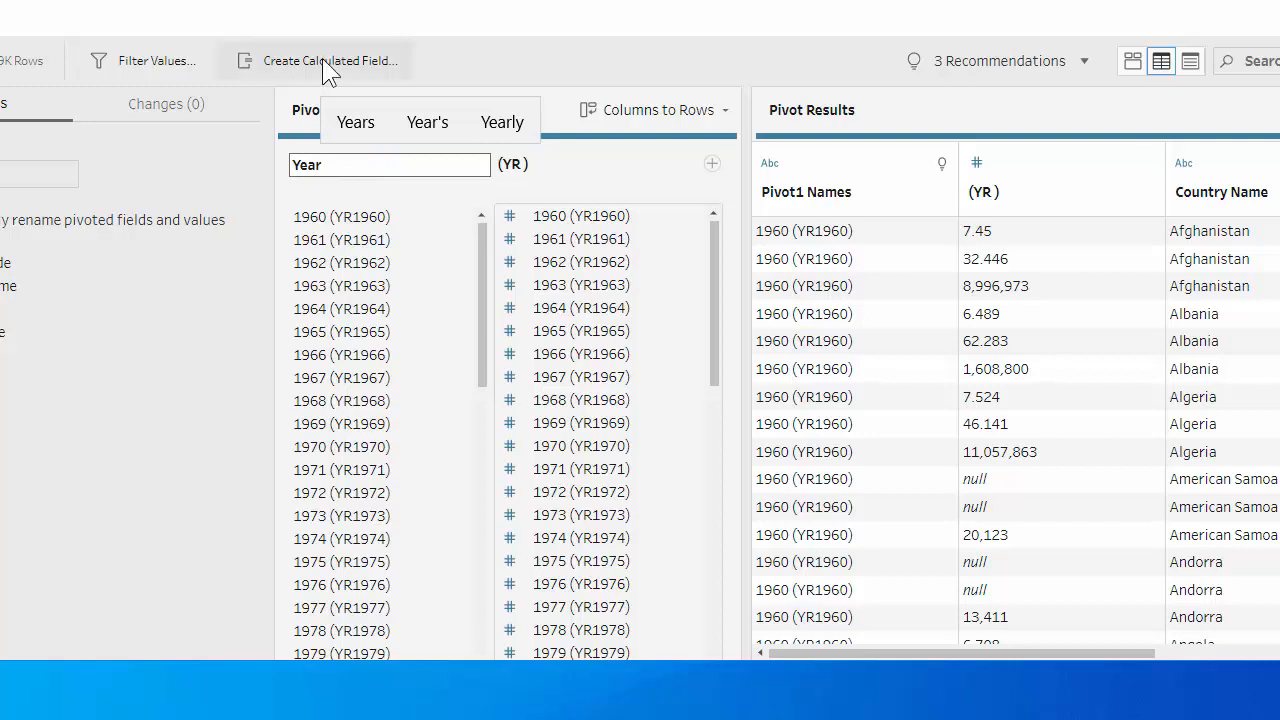
click(520, 166)
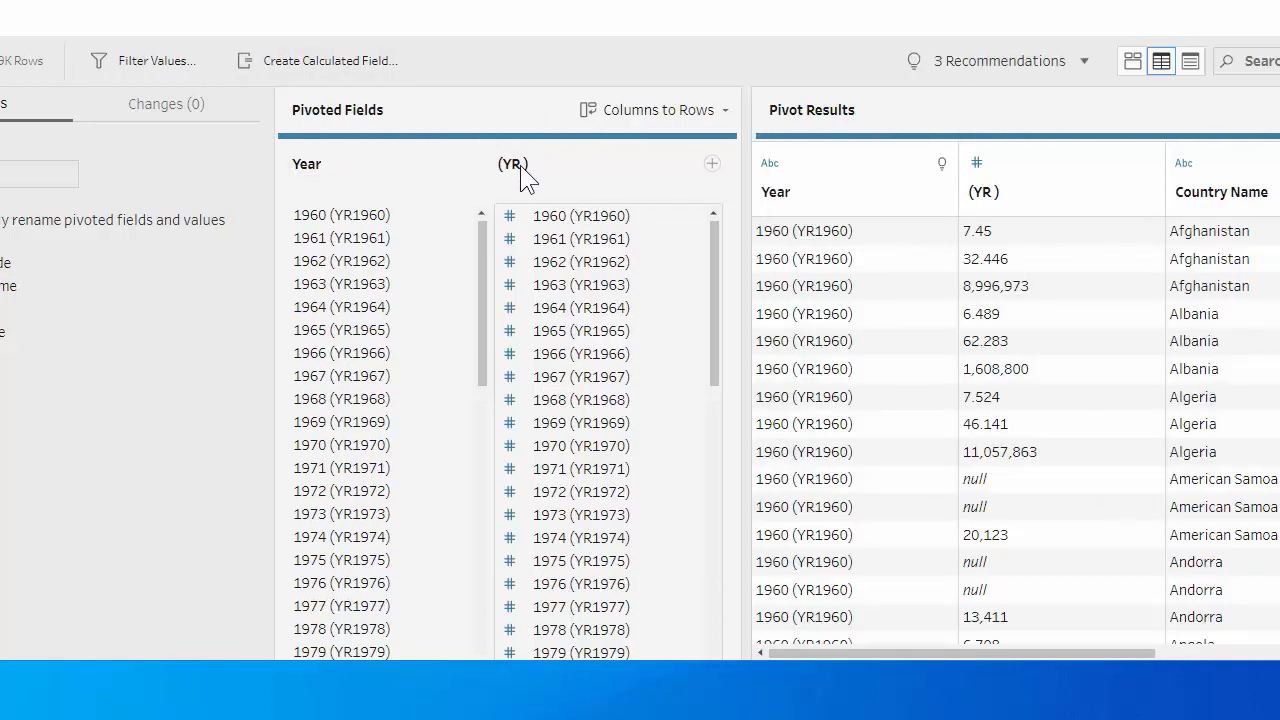
Rename the pivoted values field (YR ) to Value.
right_click(520, 165)
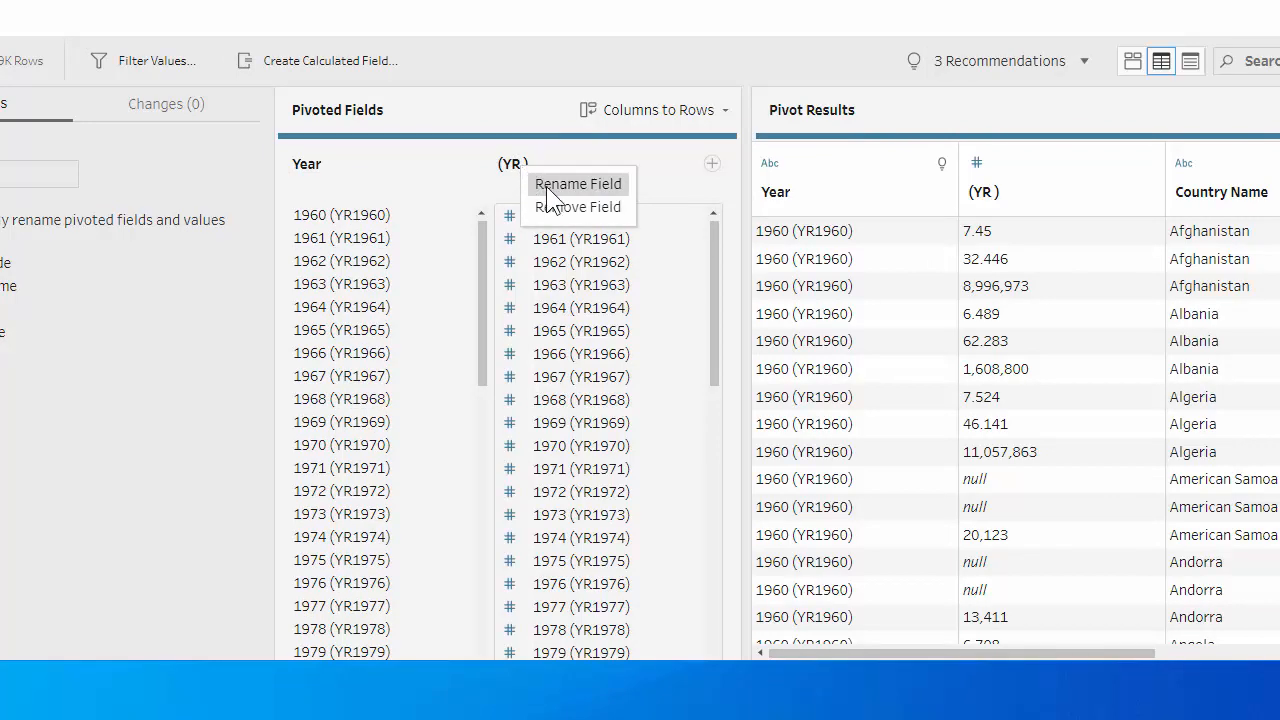
click(546, 186)
text(Value)
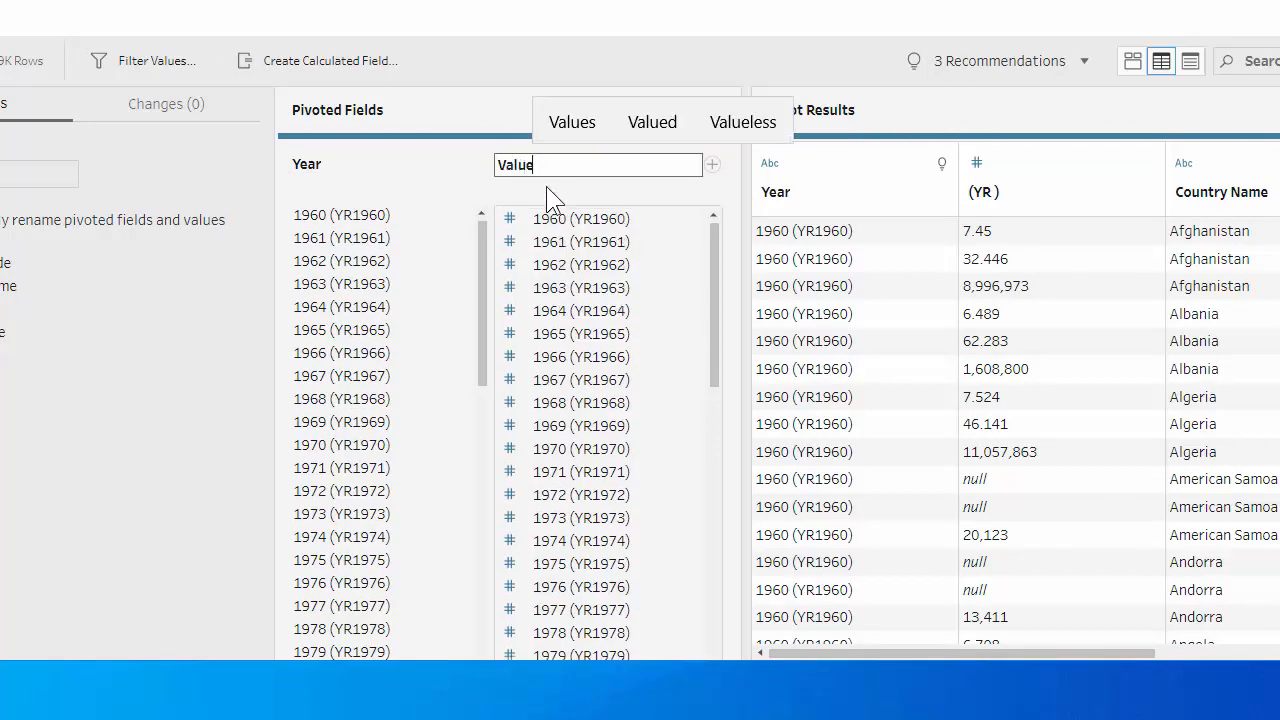
click(426, 174)
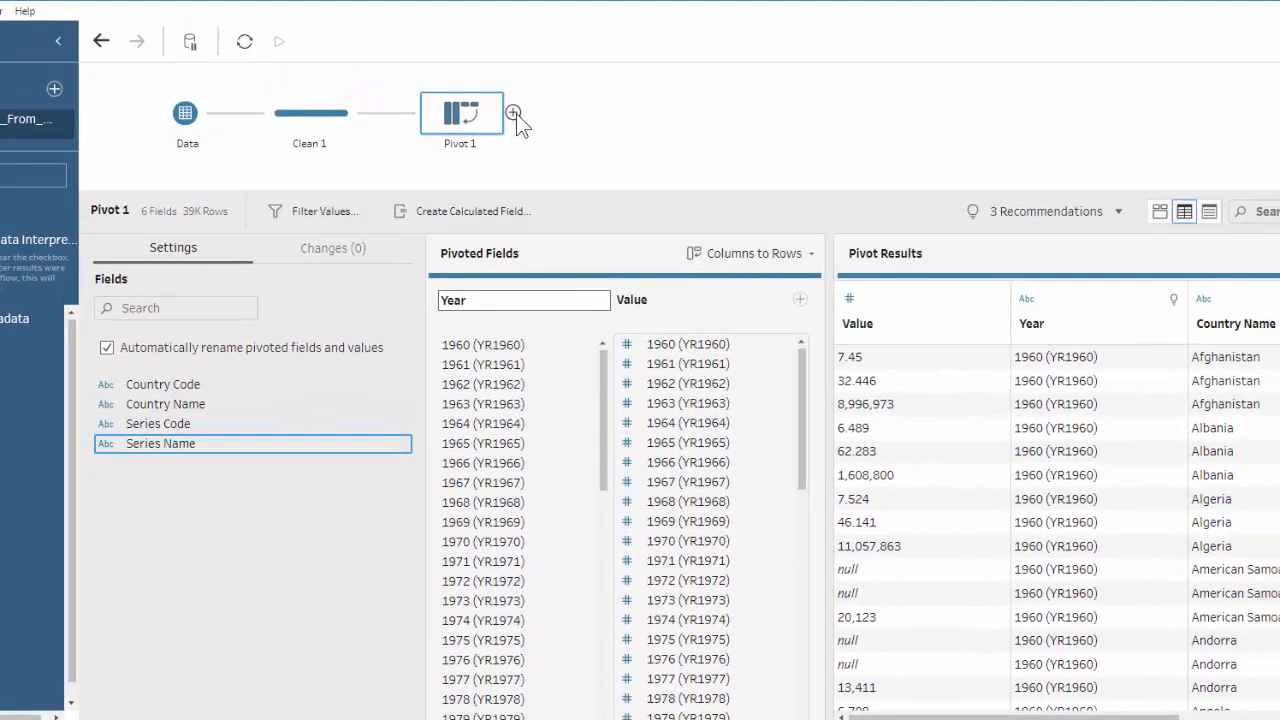
Add another Clean step after Pivot 1.
click(514, 112)
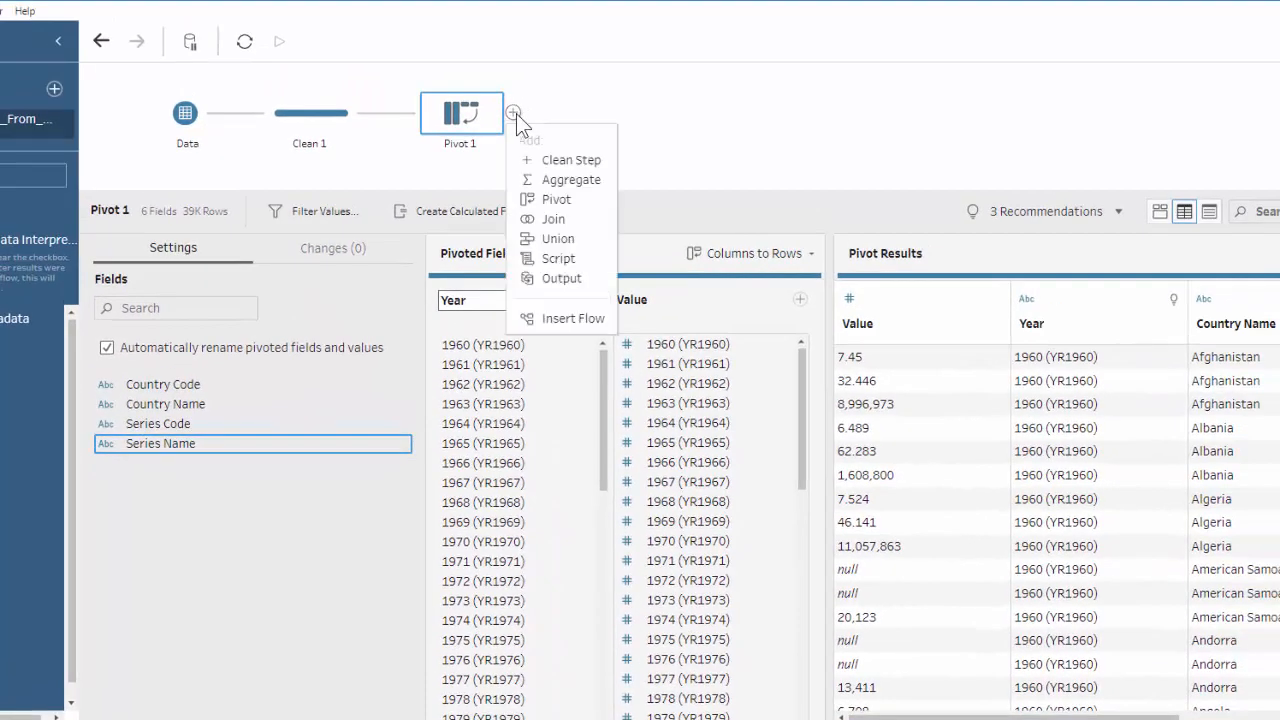
click(557, 159)
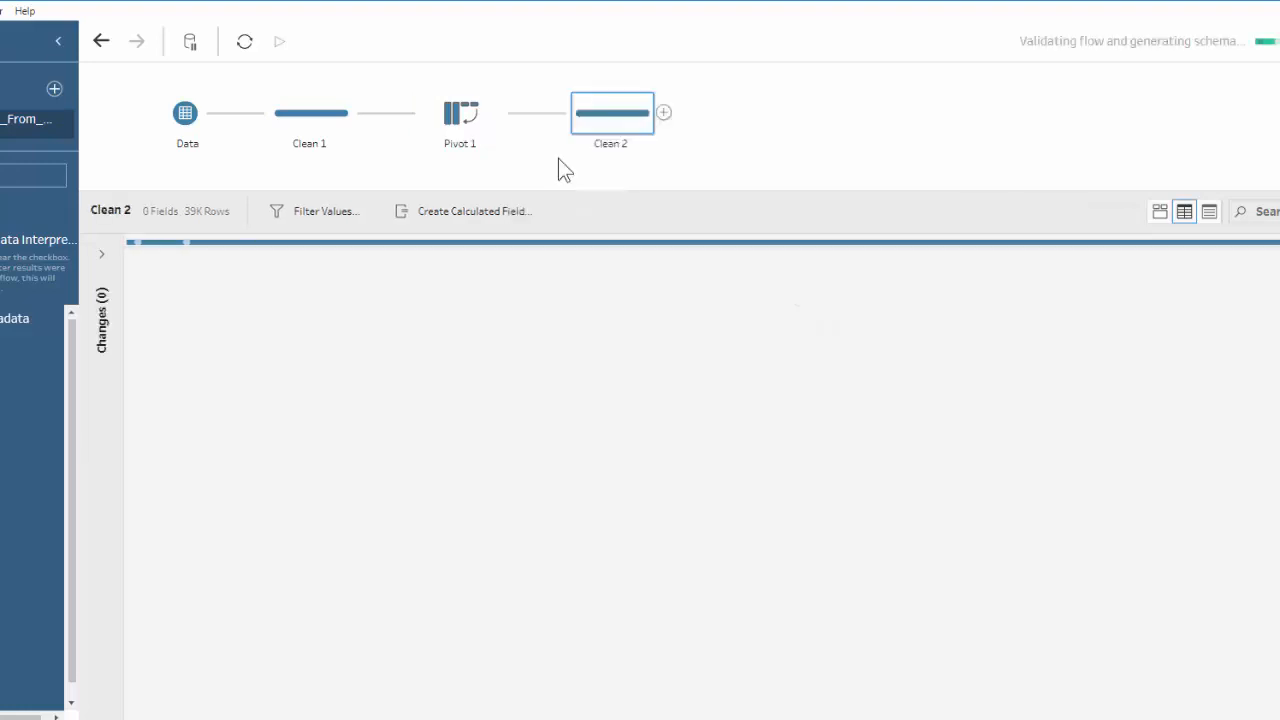
Apply a custom split to the Year field in Clean 2, splitting off the first 1 field.
click(335, 298)
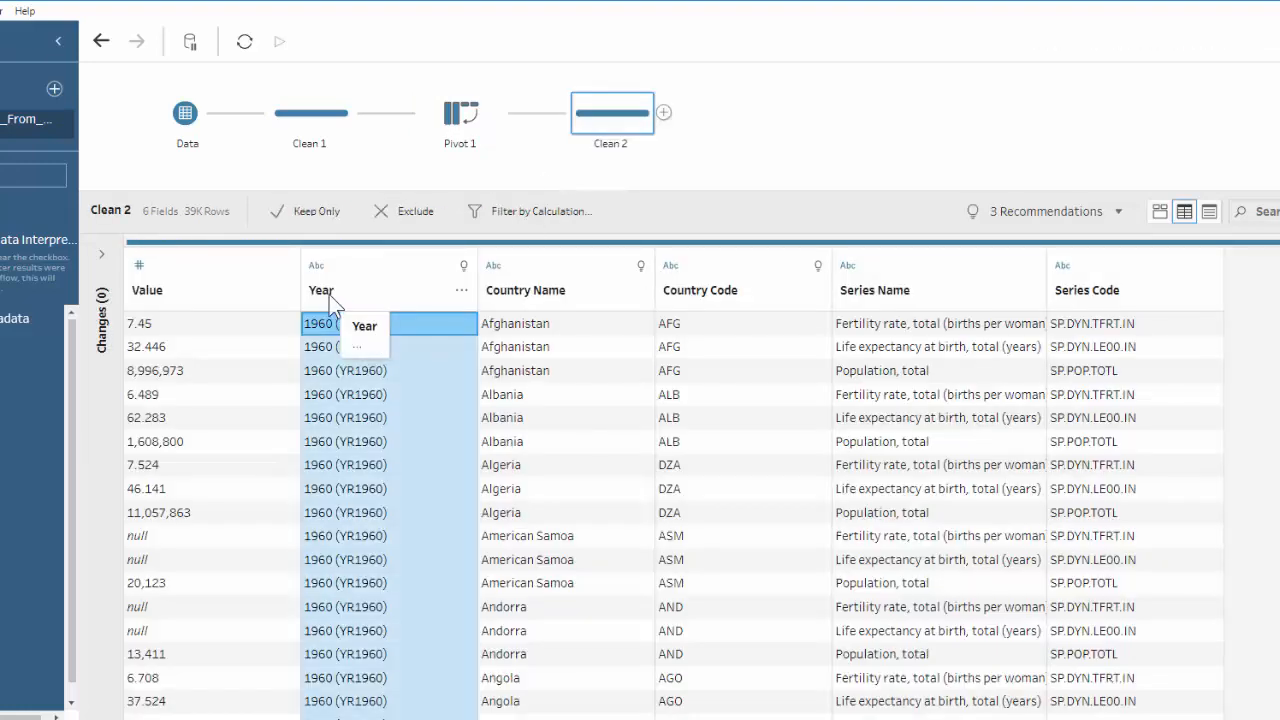
right_click(330, 298)
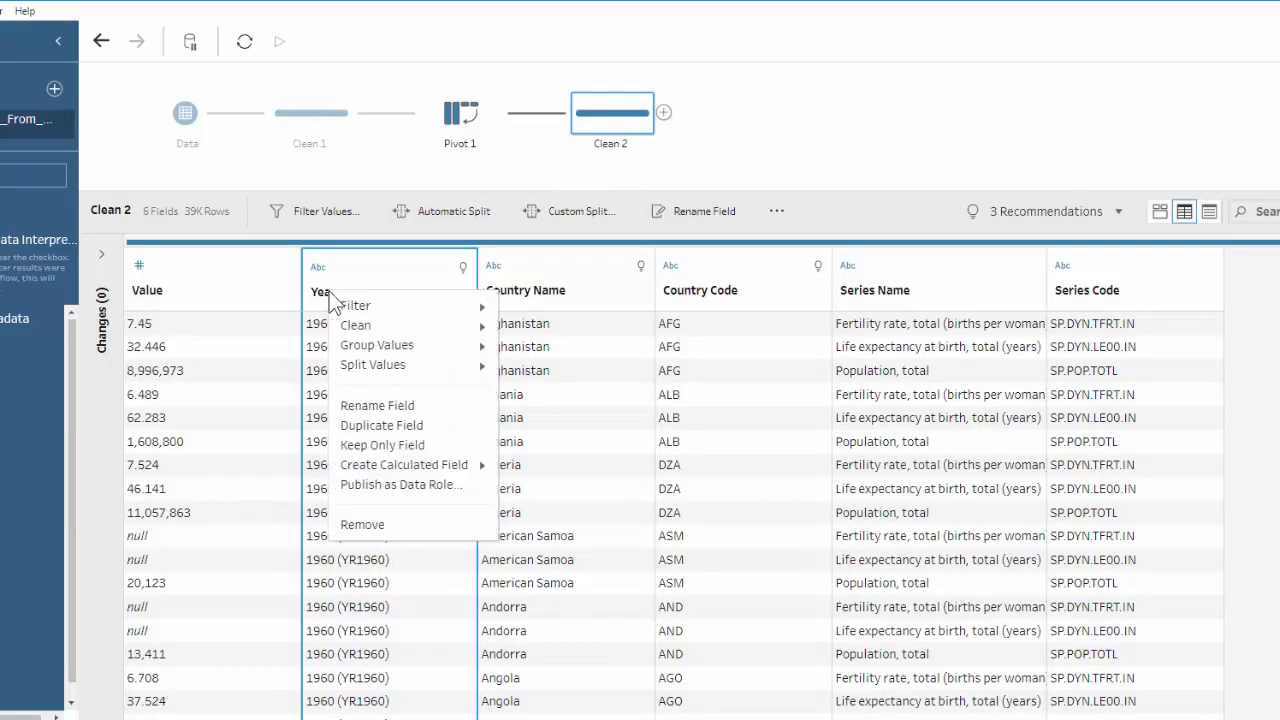
mouse_move(355, 365)
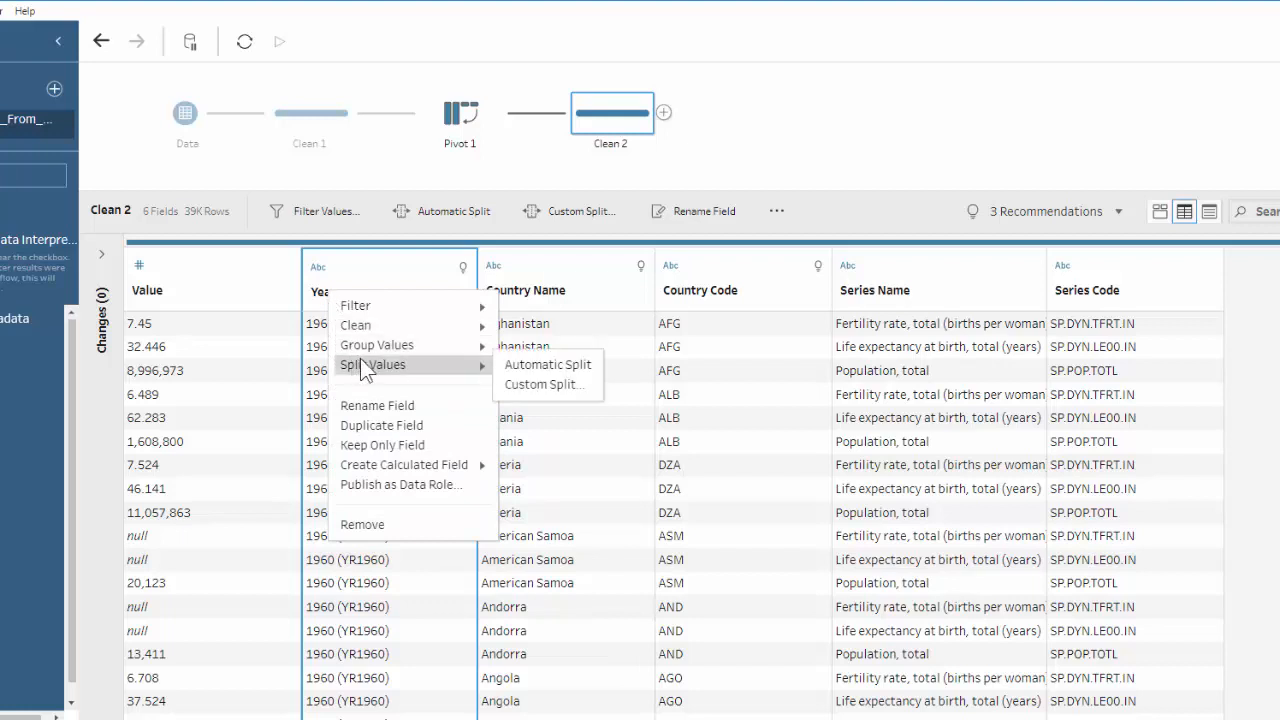
click(537, 385)
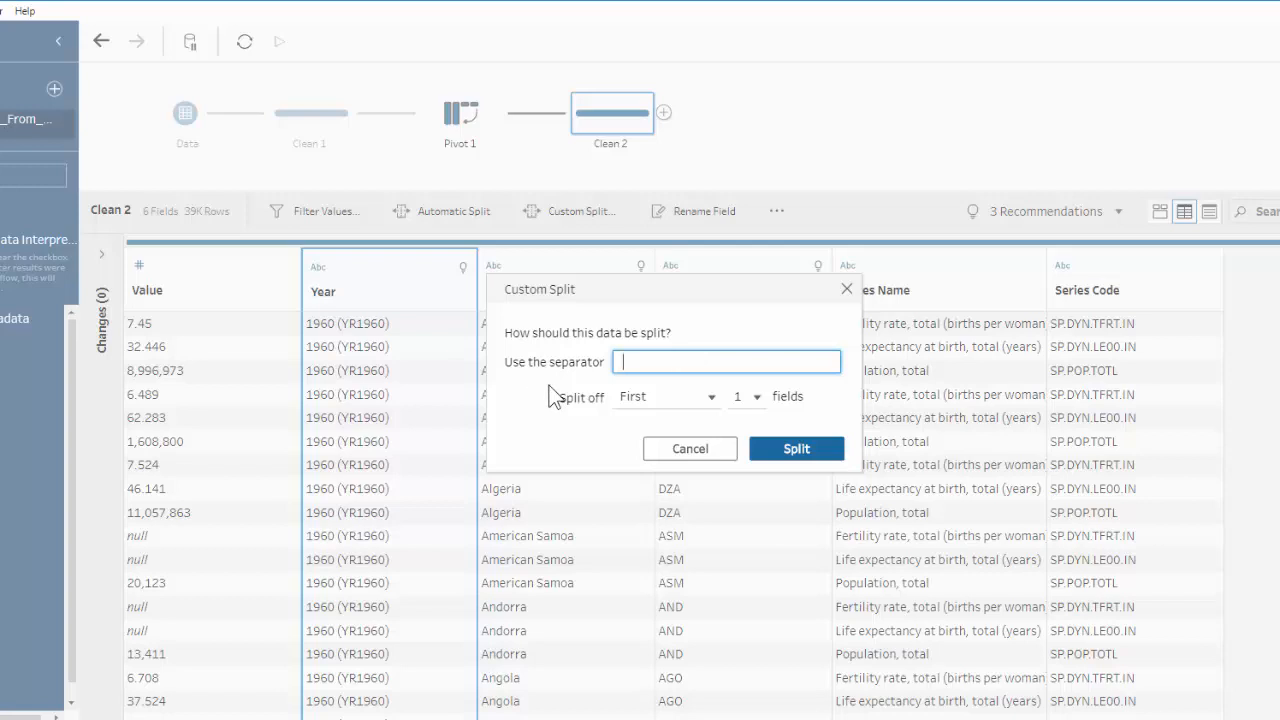
click(792, 450)
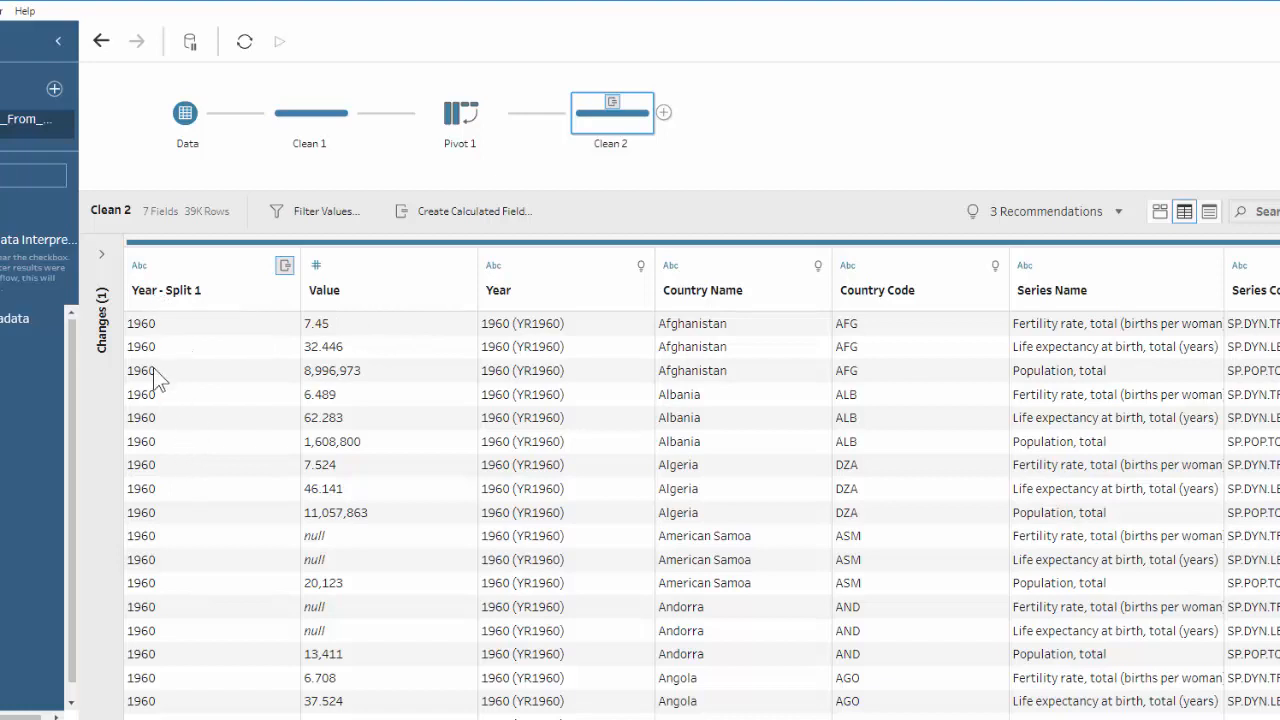
Remove the original Year field holding values like 1960 (YR1960) from Clean 2.
click(531, 295)
right_click(533, 298)
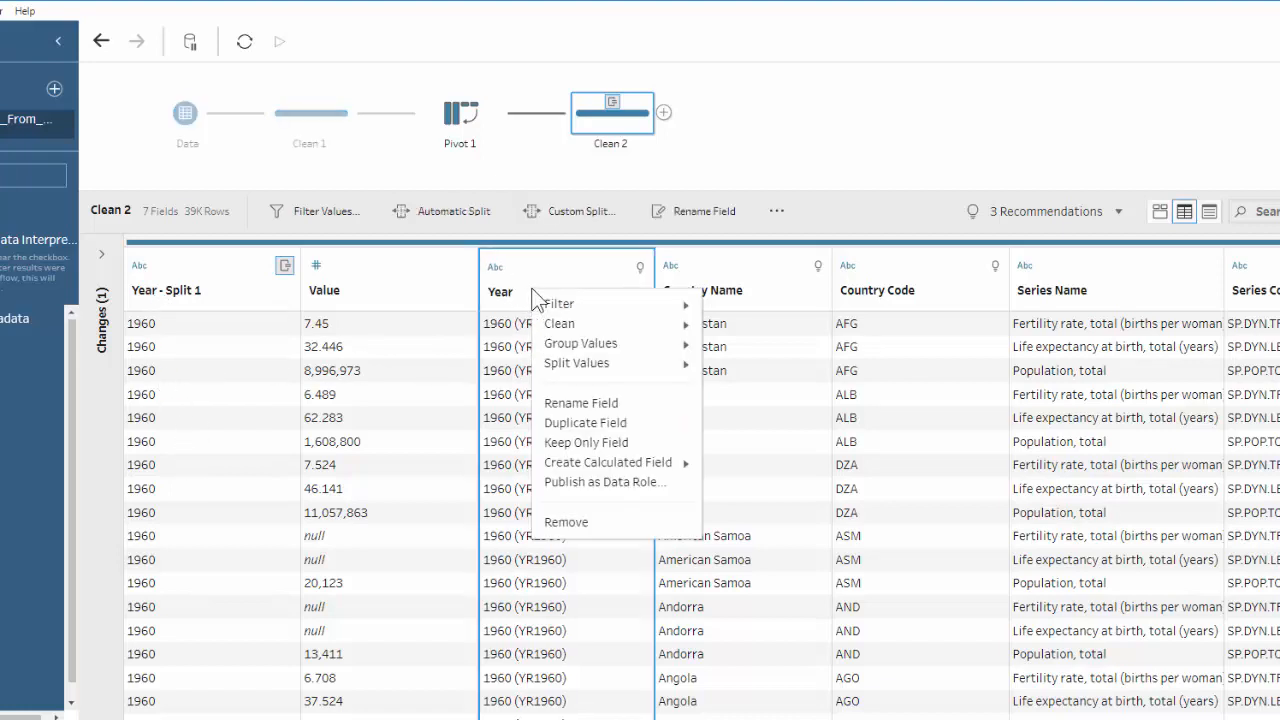
click(562, 528)
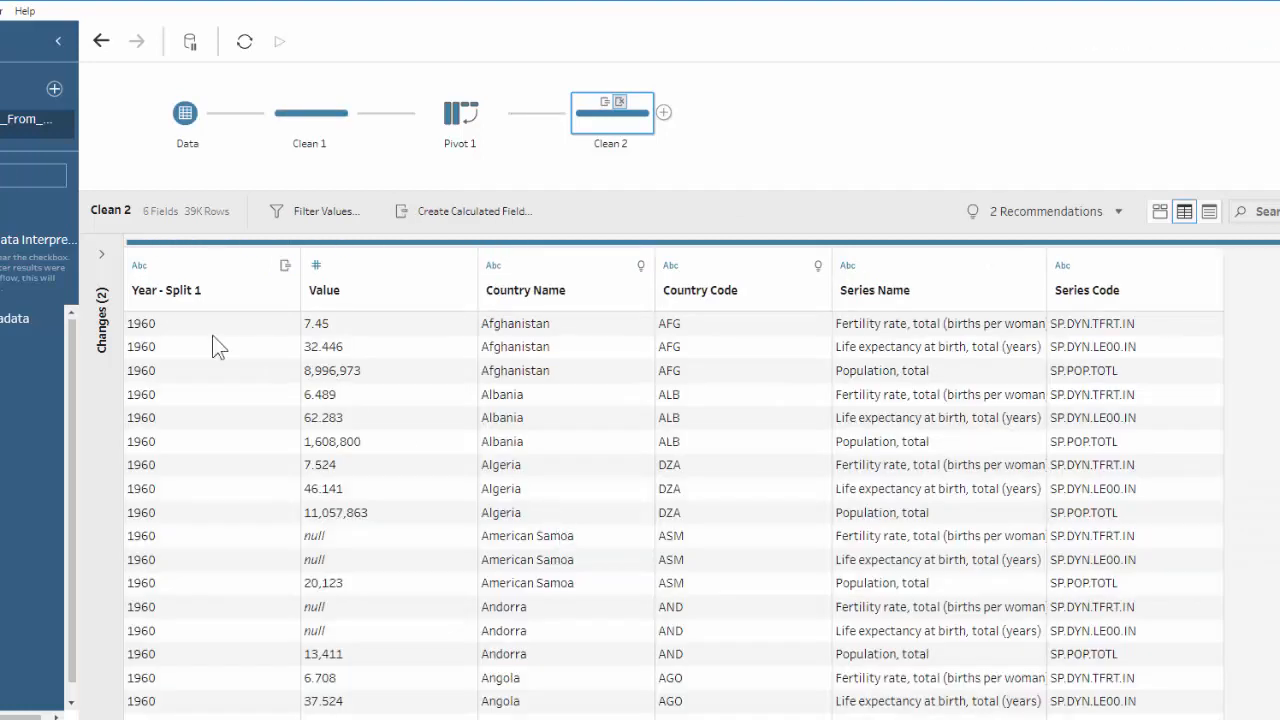
Rename the Year - Split 1 field to Year.
click(178, 300)
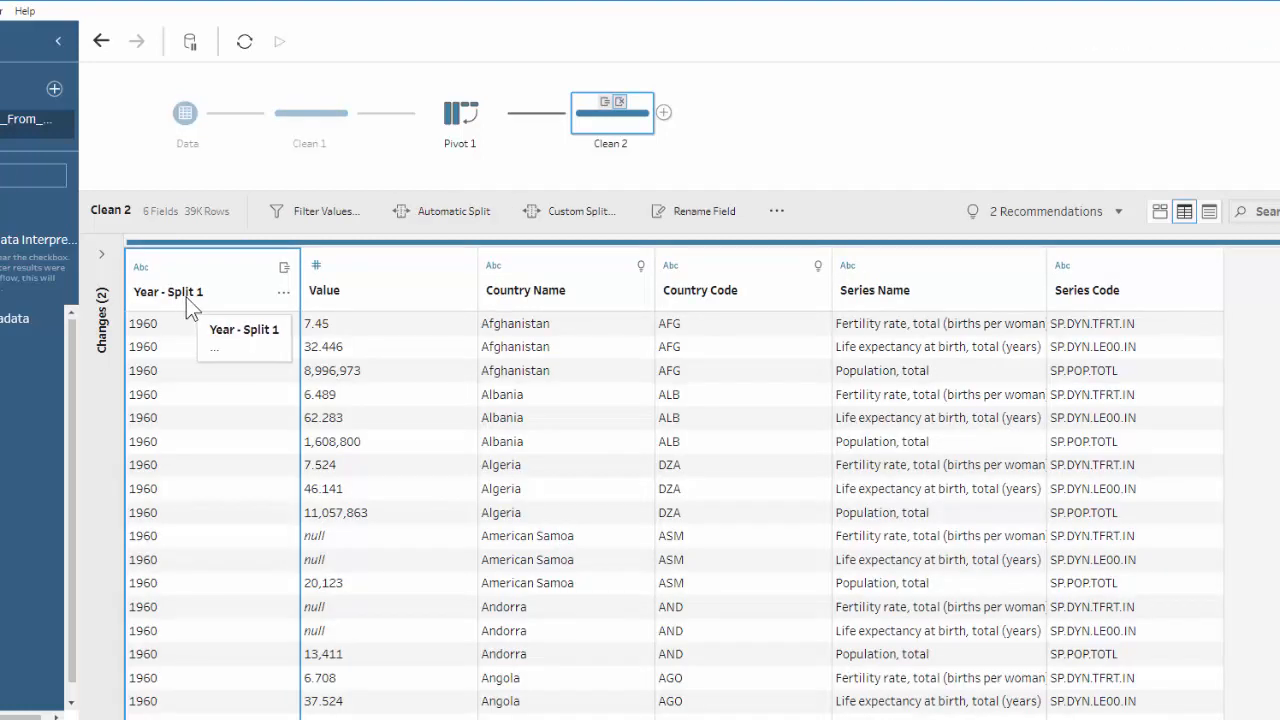
double_click(190, 304)
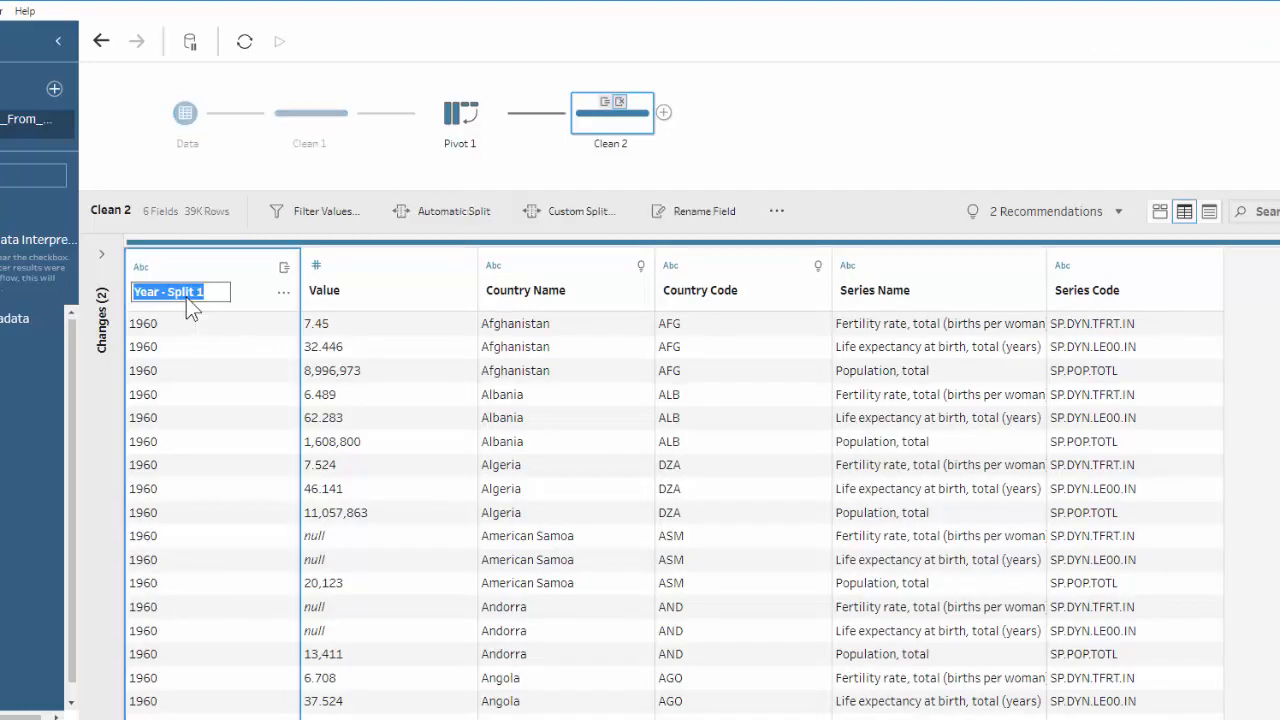
drag(163, 295, 203, 293)
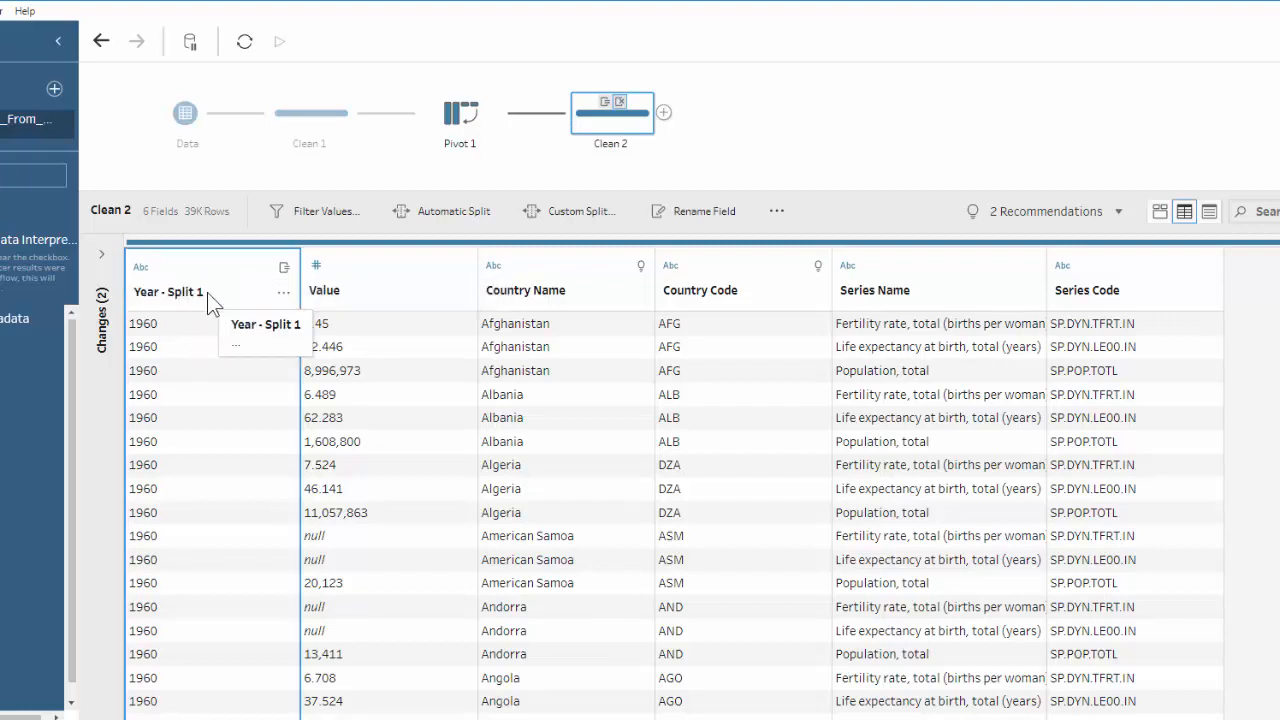
double_click(200, 292)
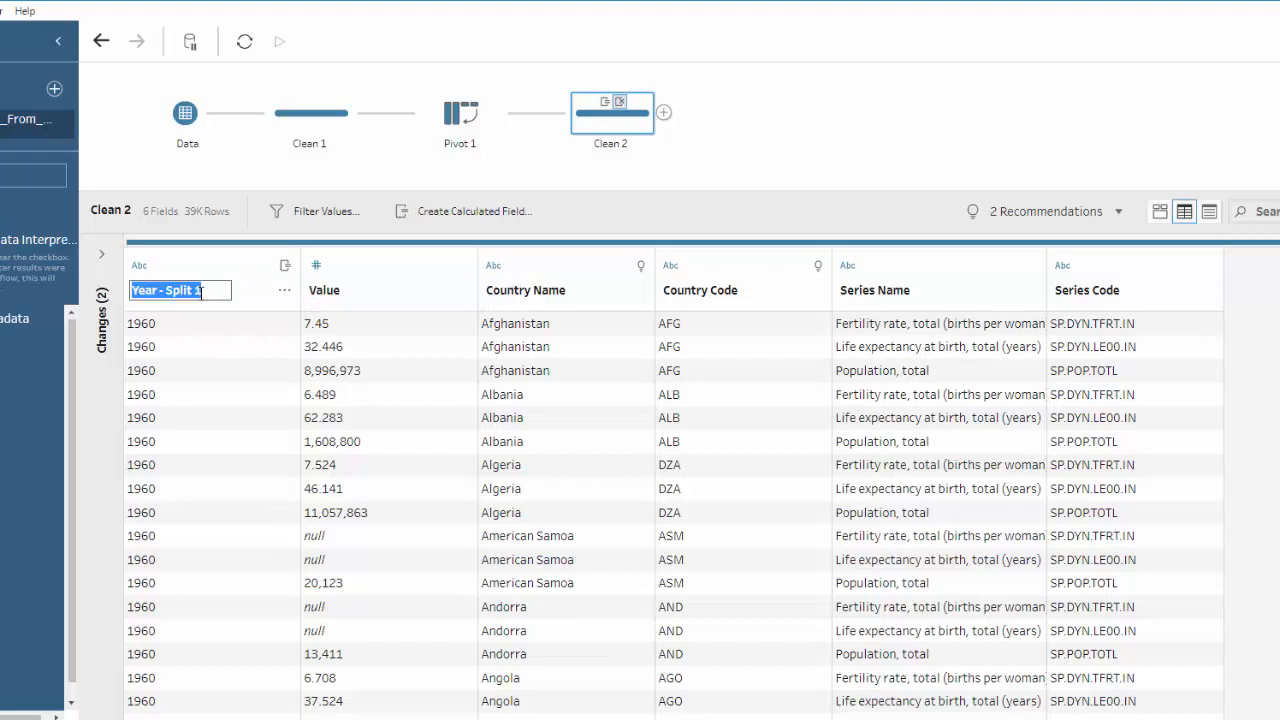
click(201, 290)
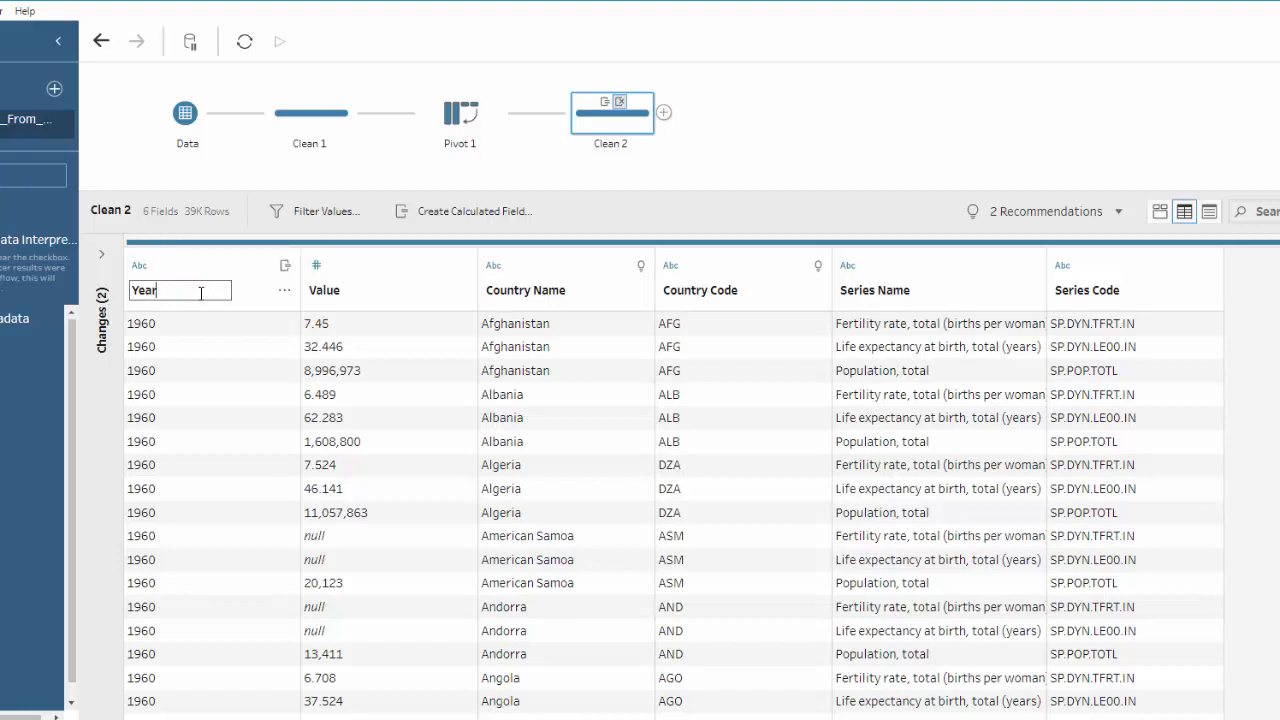
key(Return)
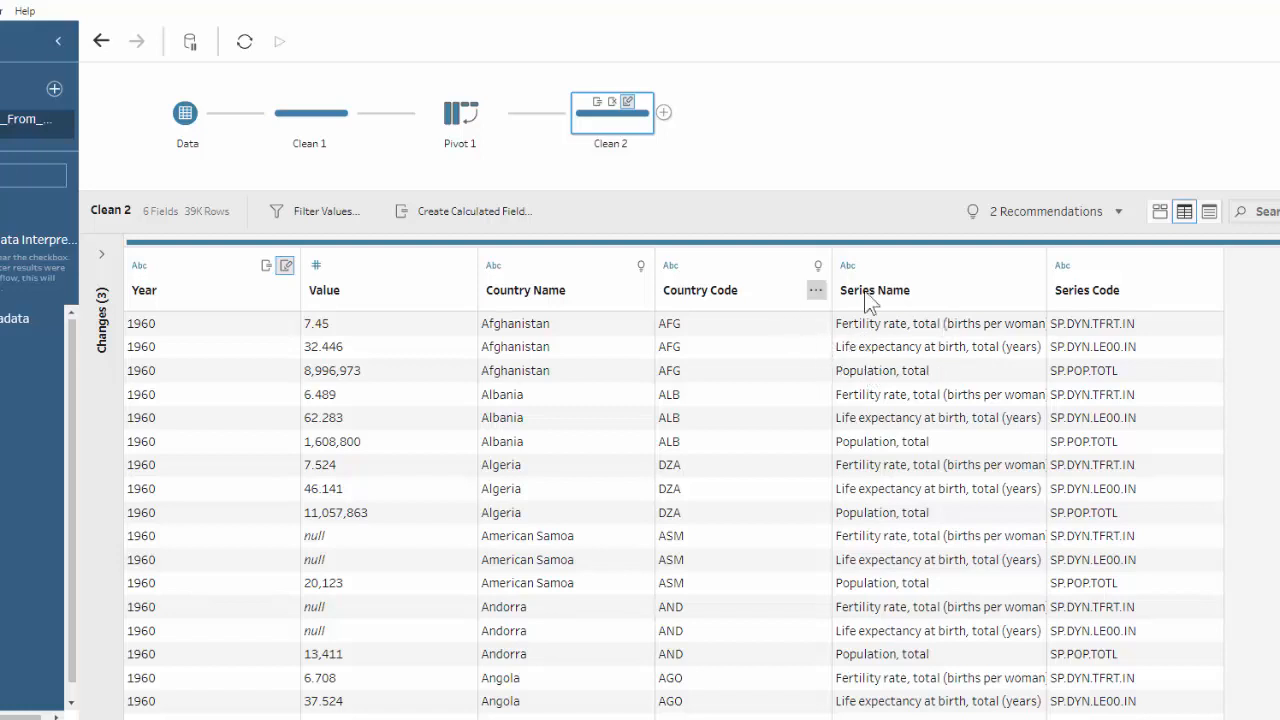
Add a second Pivot step after Clean 2 and set its pivot type to Rows to Columns.
click(1160, 212)
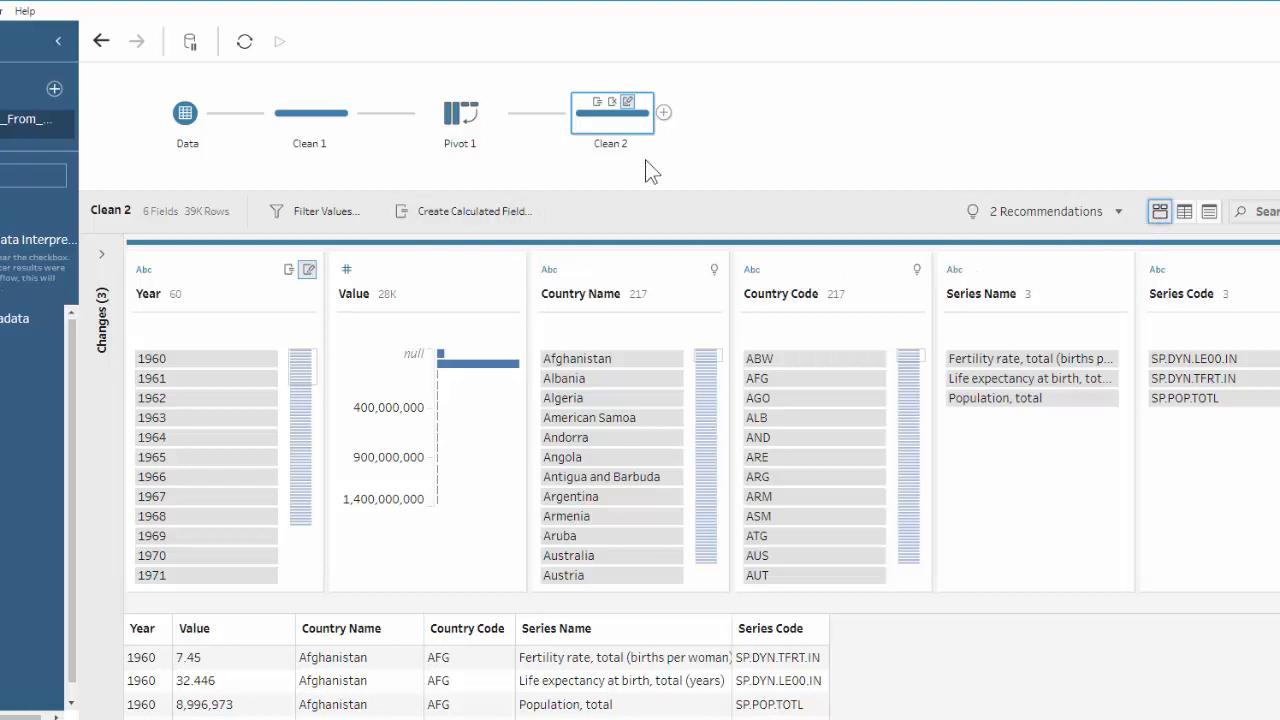
click(664, 113)
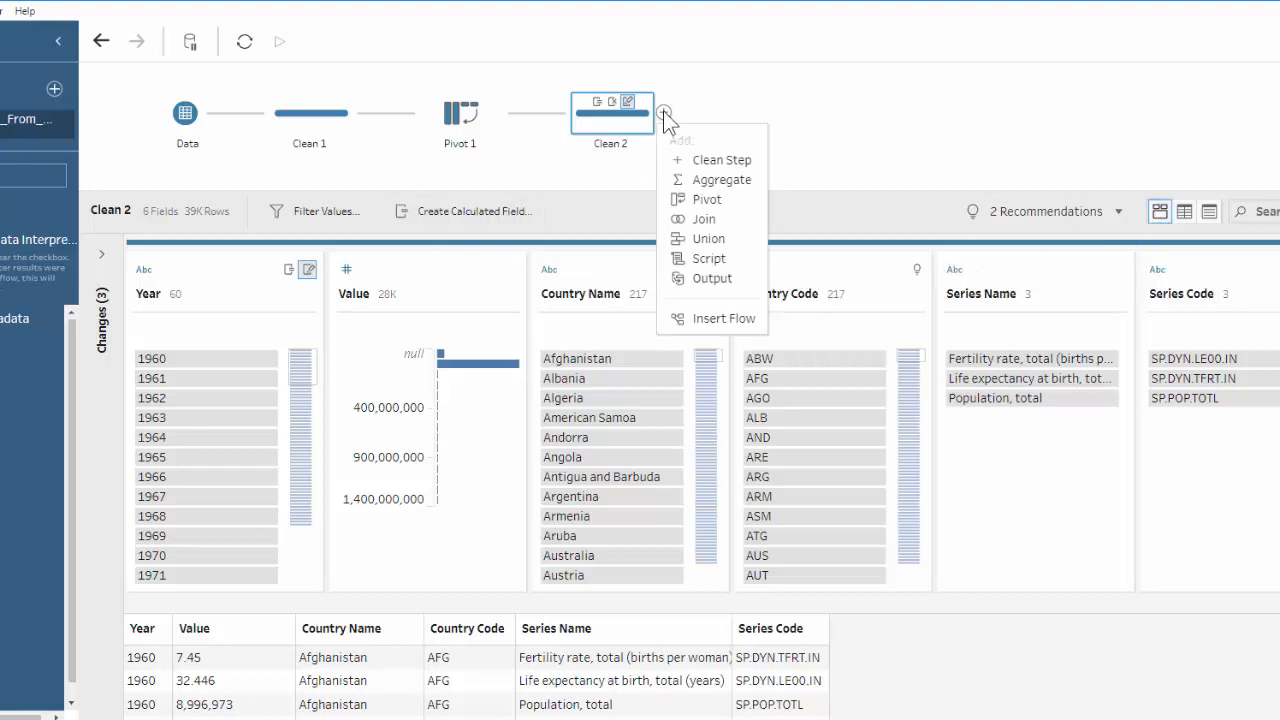
click(700, 200)
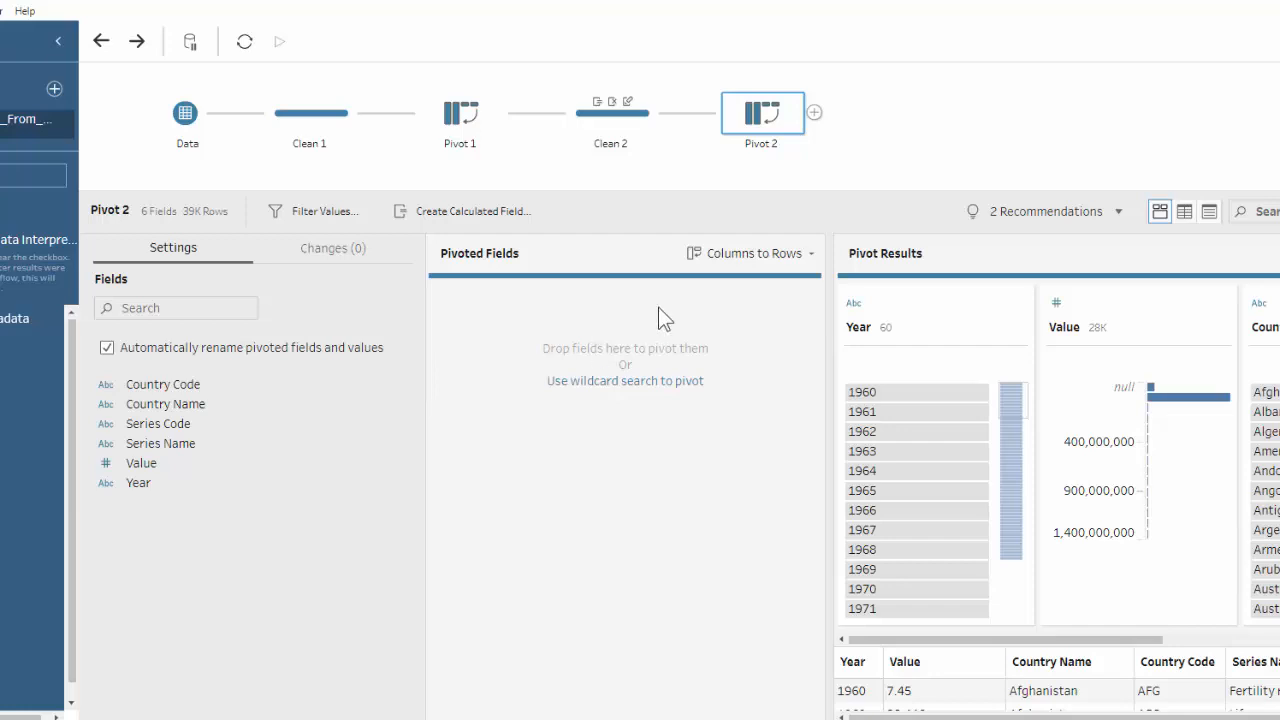
click(811, 253)
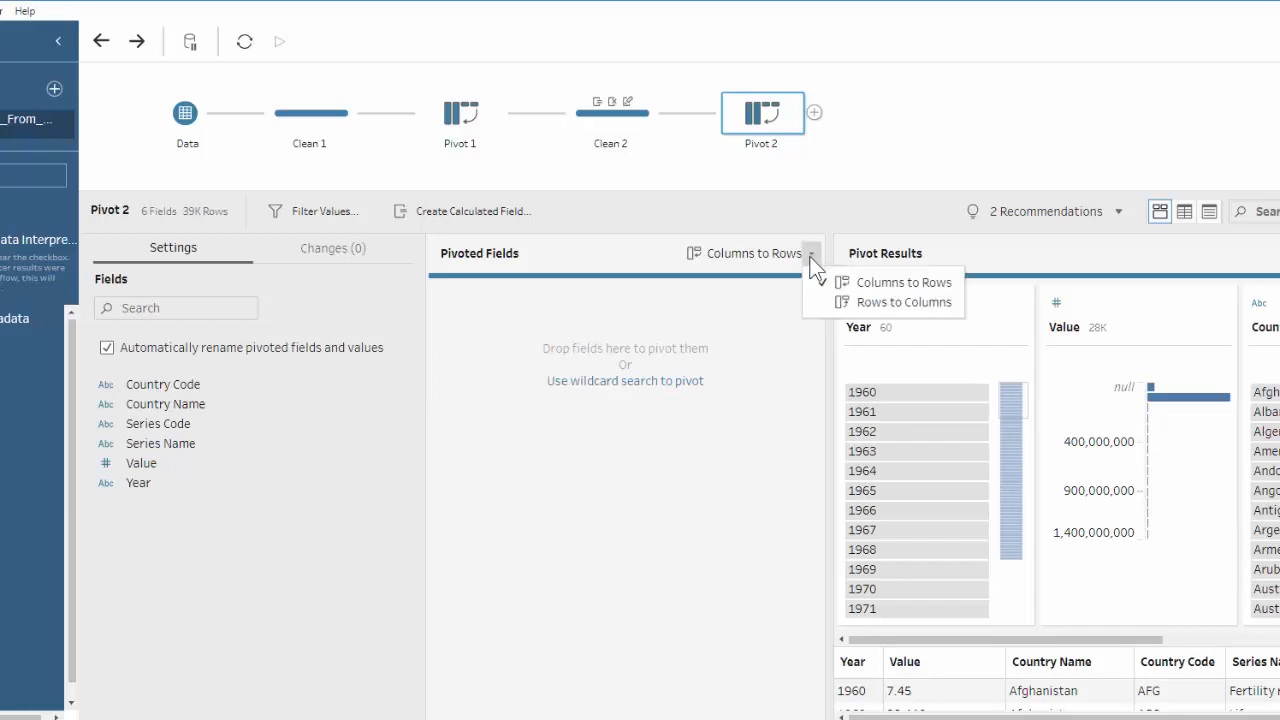
click(851, 301)
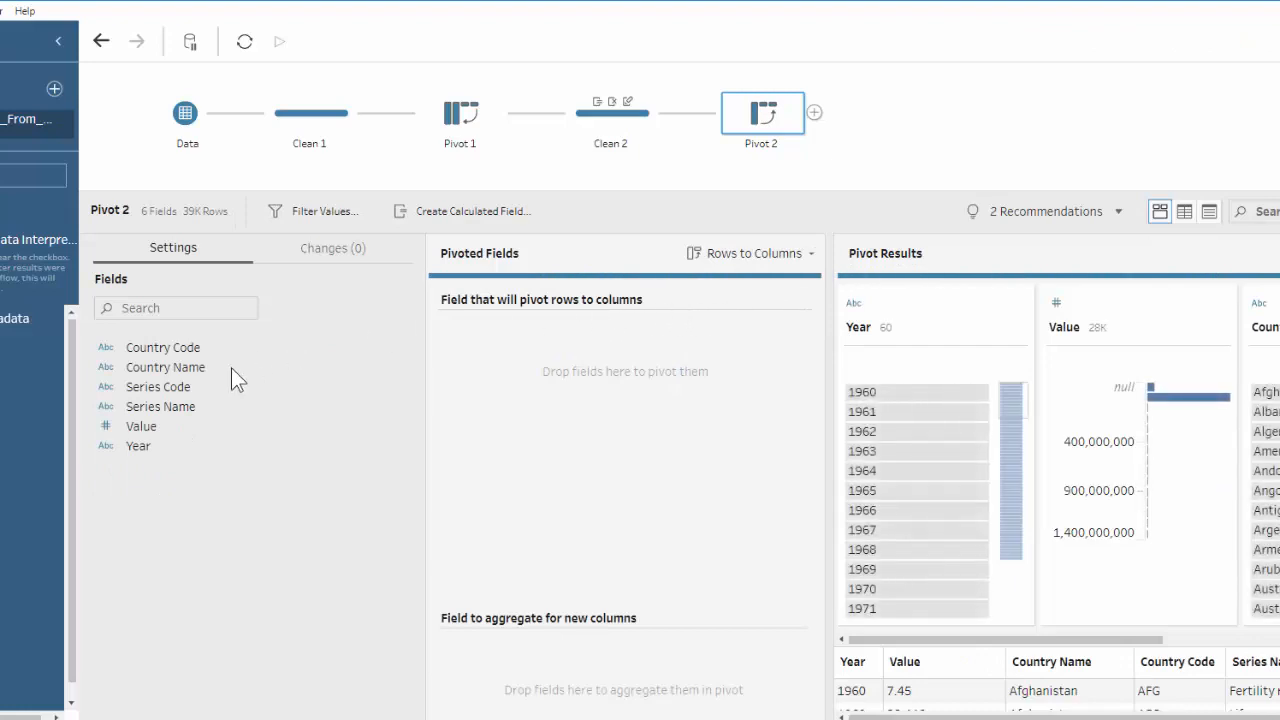
Pivot the Series Name rows into columns using the SUM of Value, and show the pivot results as a data grid.
drag(172, 418, 485, 392)
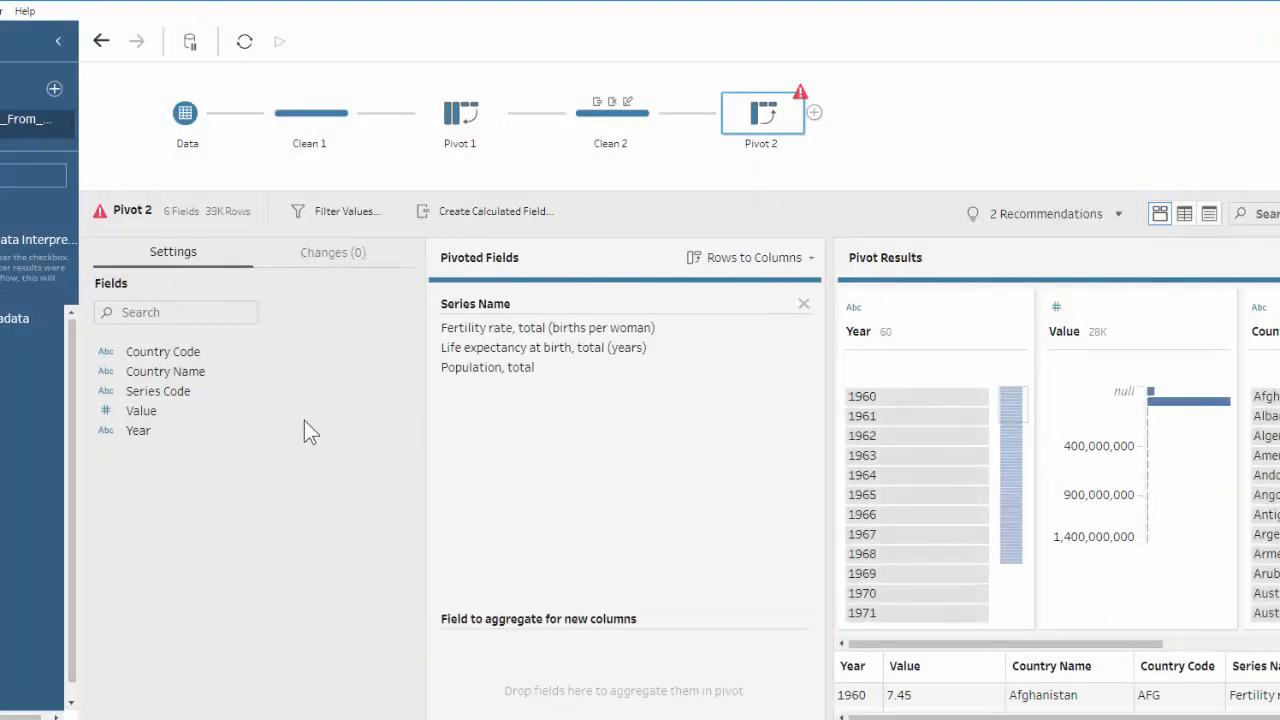
drag(138, 418, 508, 678)
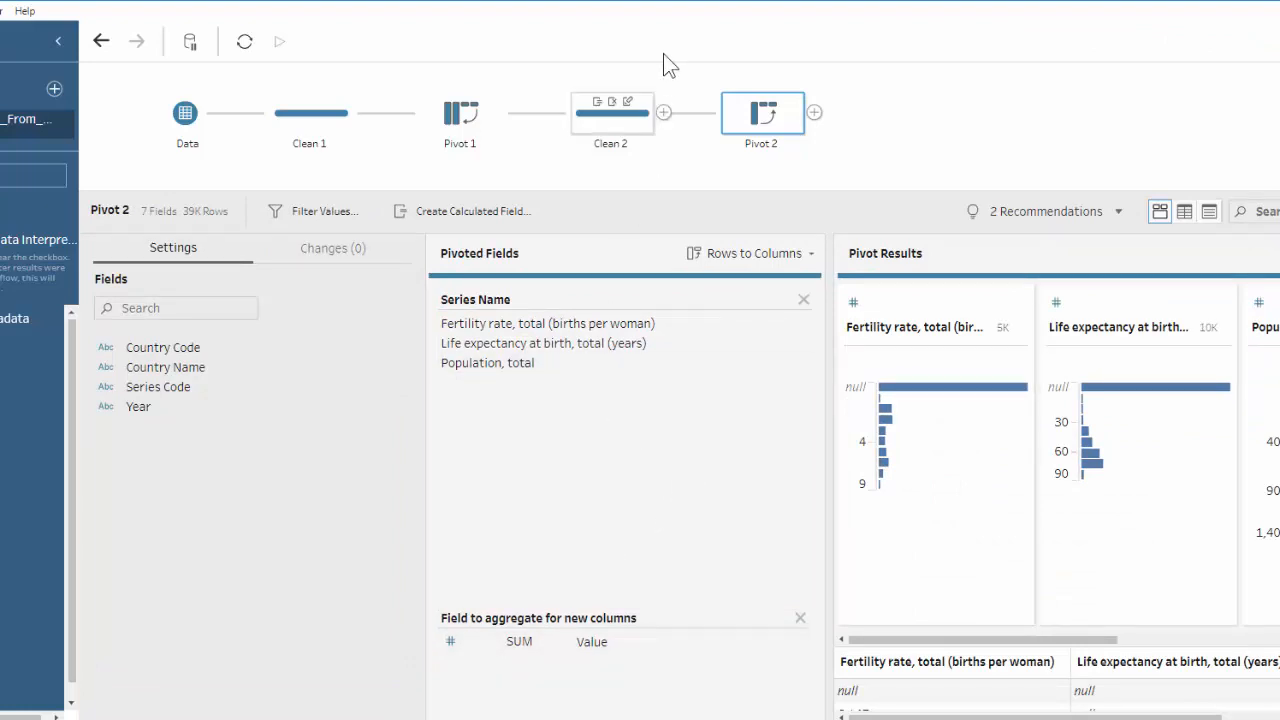
drag(654, 2, 454, 4)
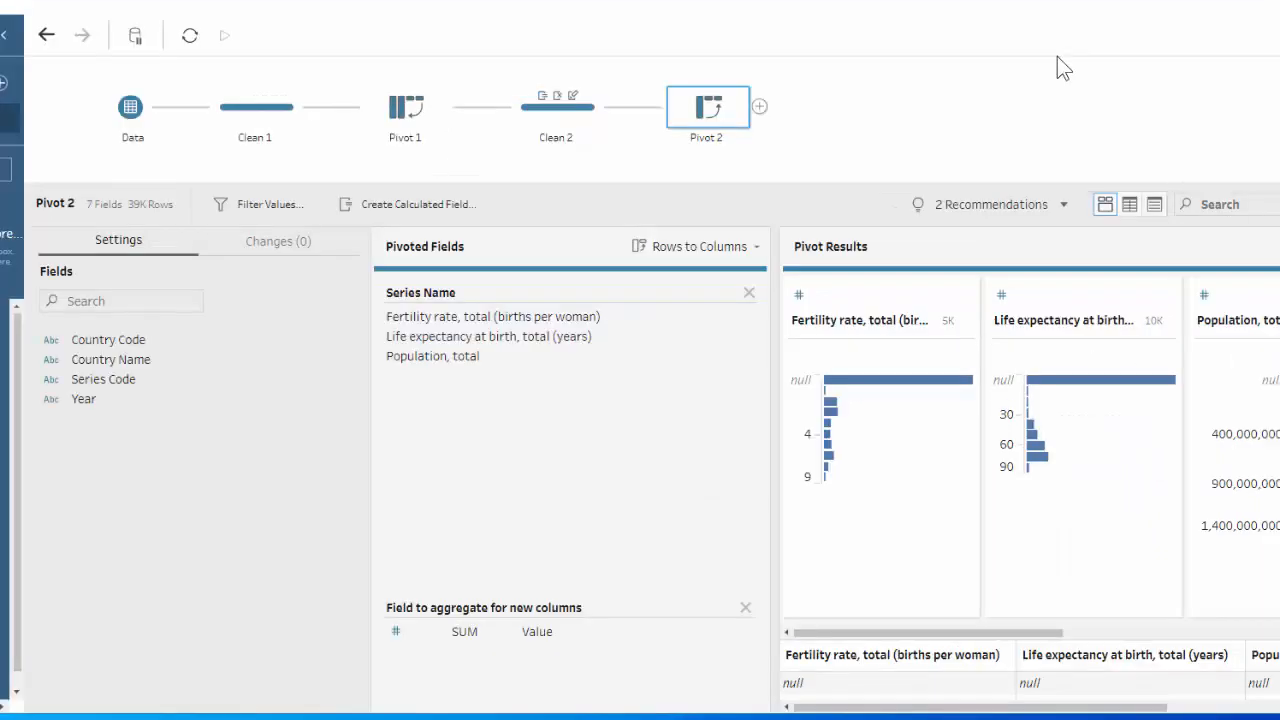
click(1130, 204)
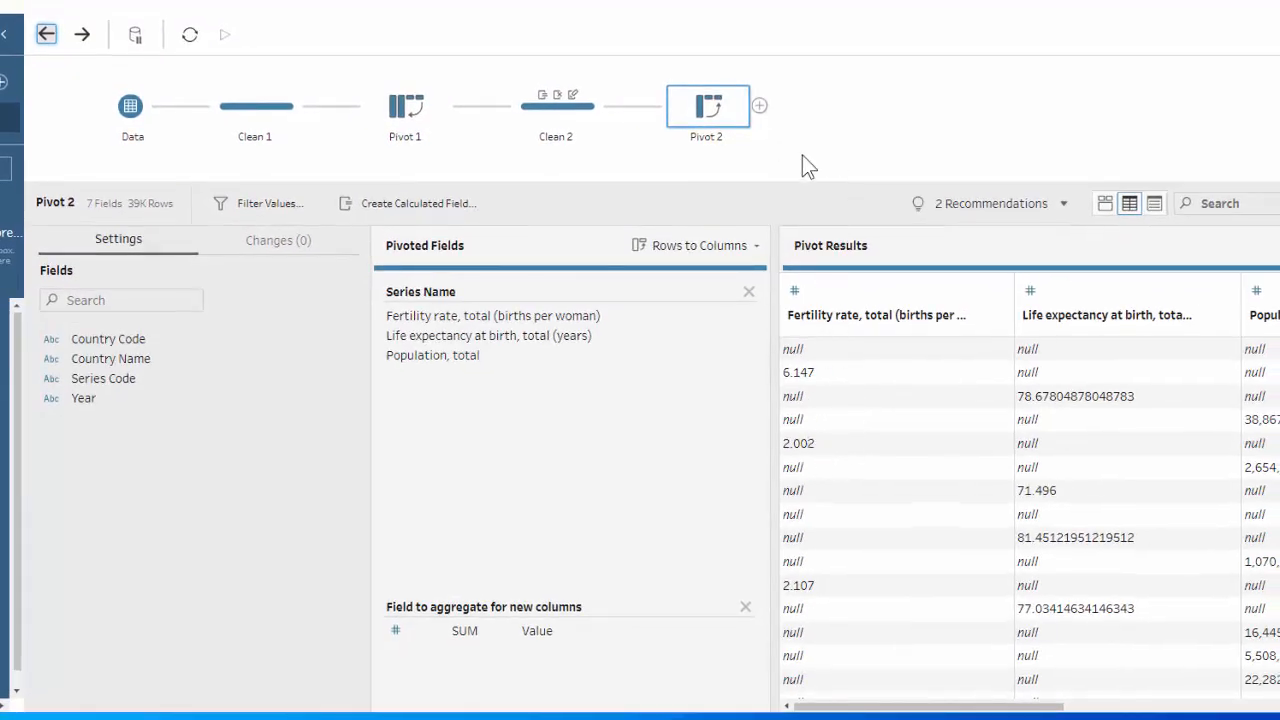
Add an Aggregate step after Pivot 2 and group it by Year, Country Name and Country Code.
click(760, 107)
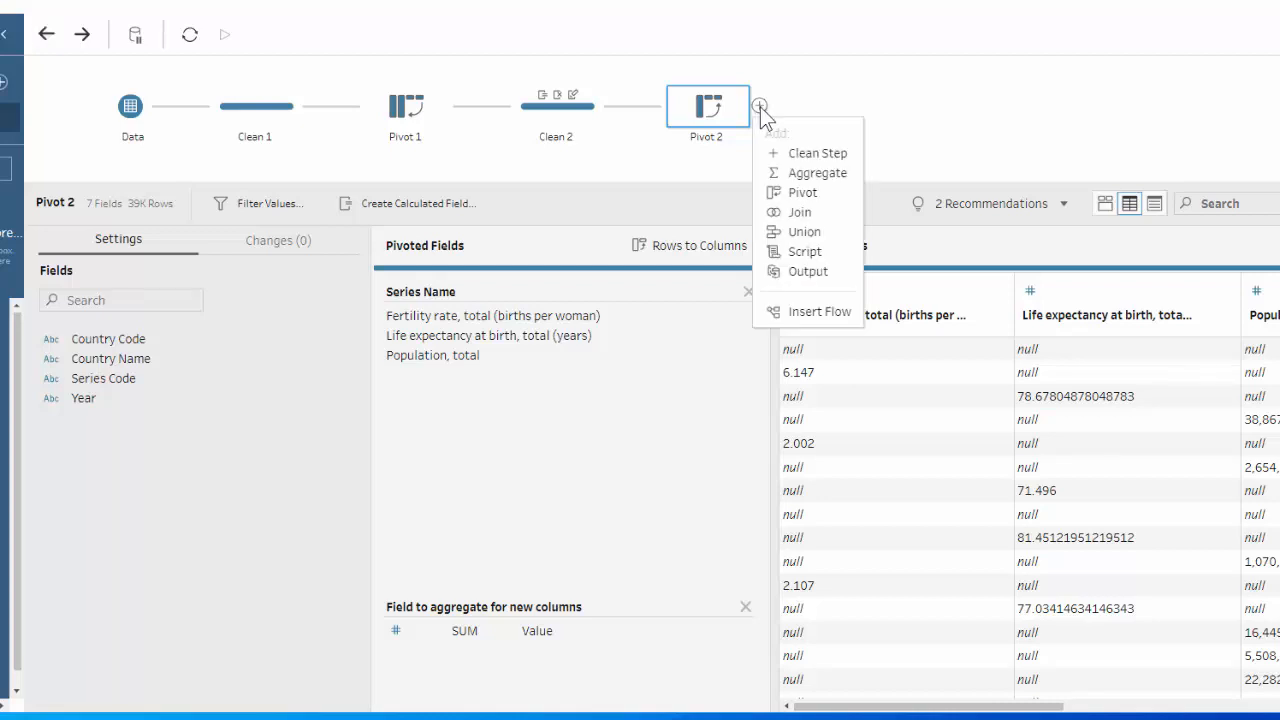
click(792, 172)
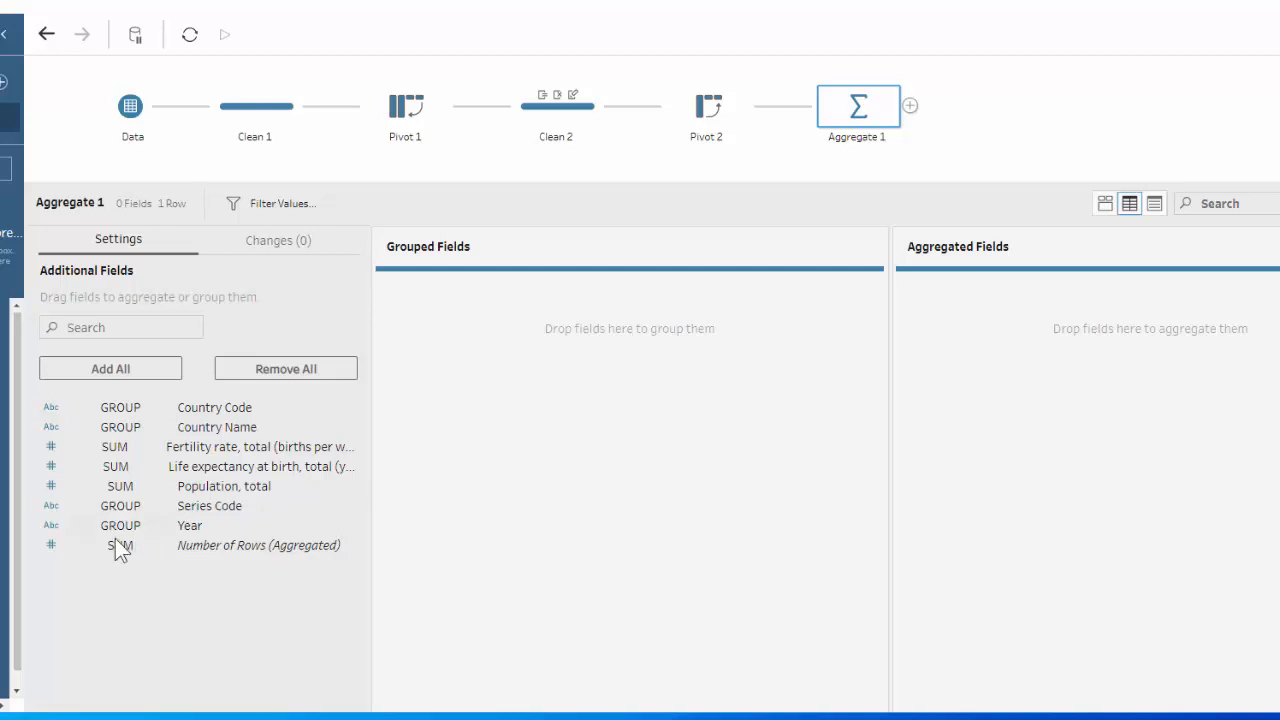
drag(198, 534, 445, 387)
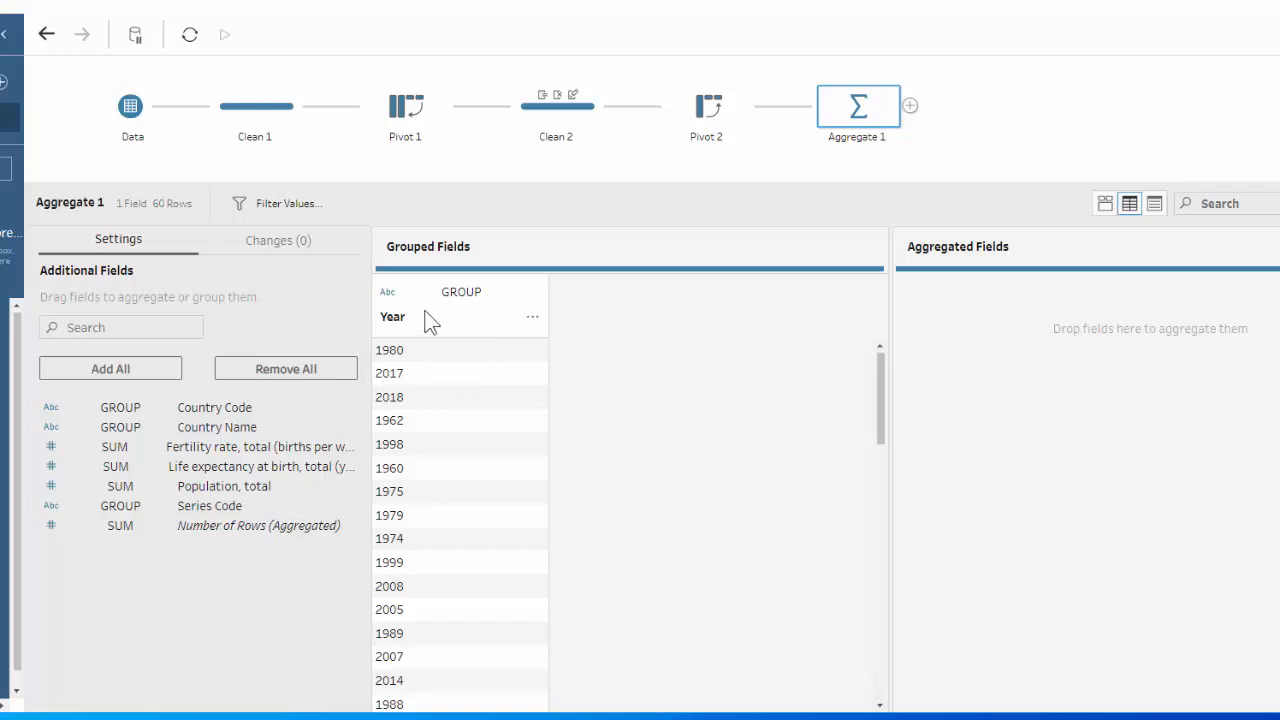
drag(243, 435, 548, 361)
drag(251, 407, 729, 371)
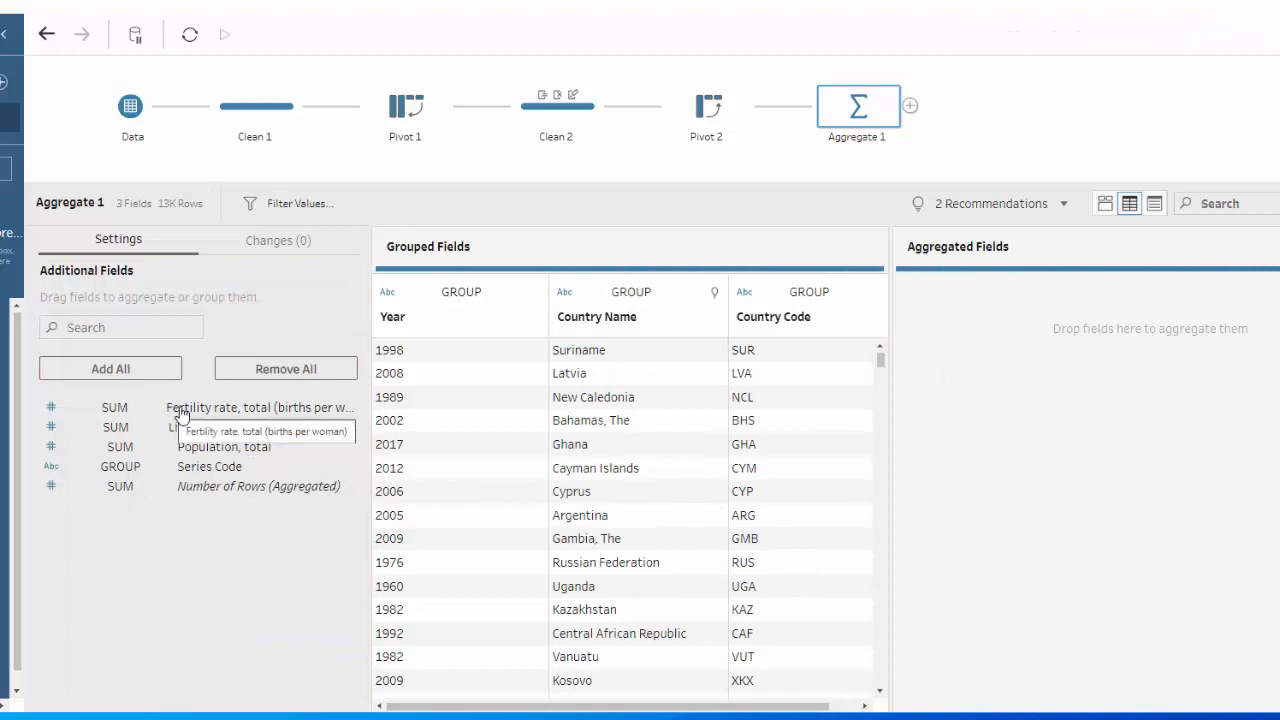
Add Fertility rate, Life expectancy at birth, Population, total and Number of Rows (Aggregated) to the aggregated fields as SUM.
drag(180, 414, 935, 316)
drag(255, 407, 1094, 394)
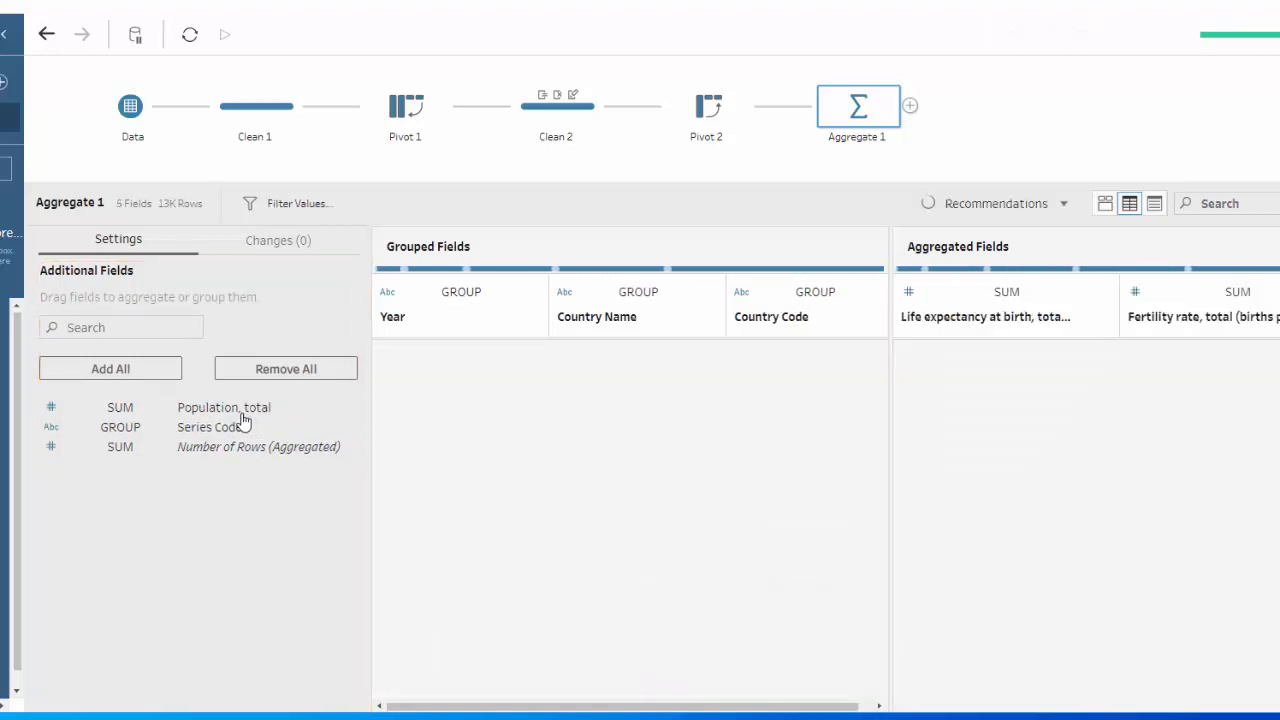
drag(240, 409, 1070, 361)
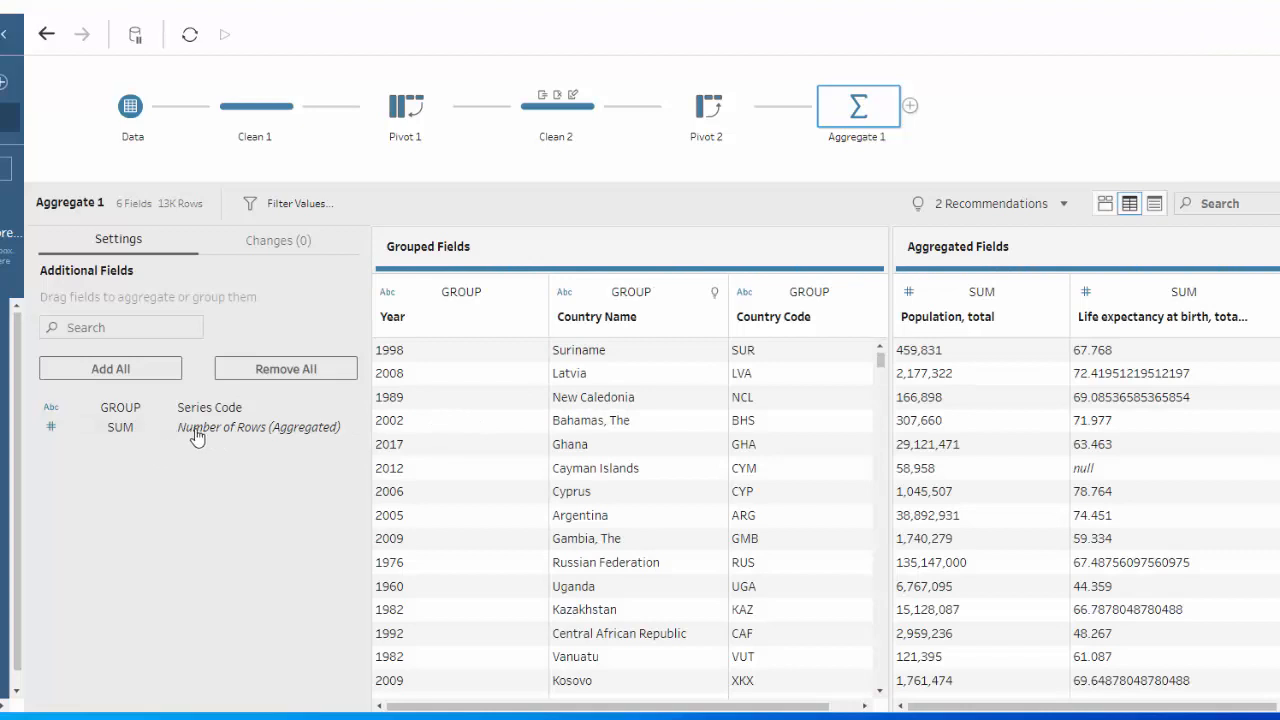
drag(200, 430, 1114, 422)
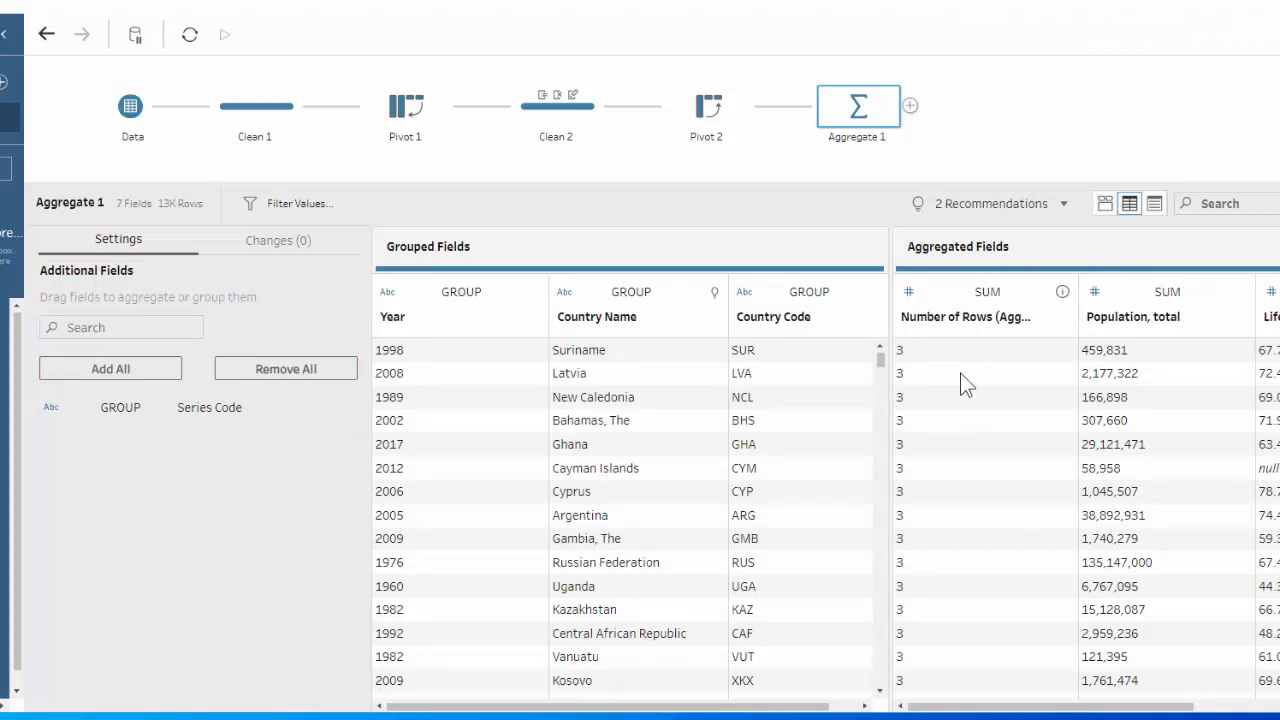
Change the aggregation of the Number of Rows (Aggregated) field to Minimum.
drag(712, 0, 358, 22)
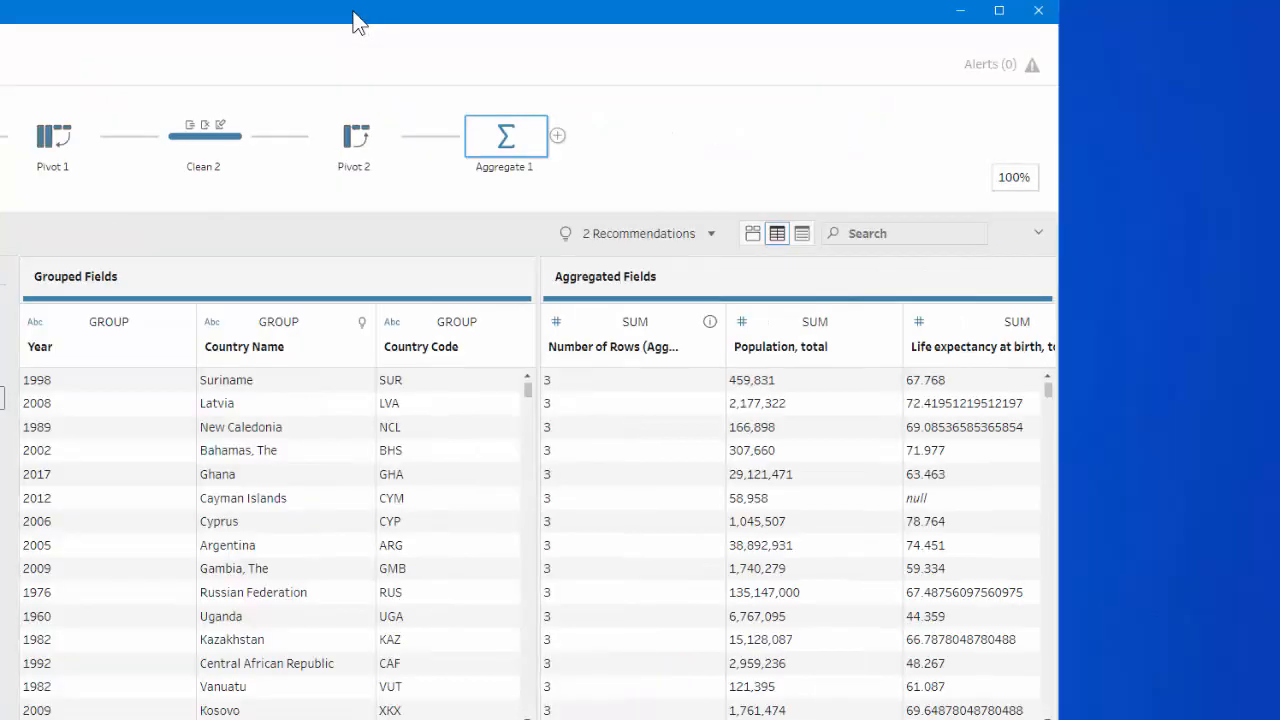
drag(1059, 312, 1276, 303)
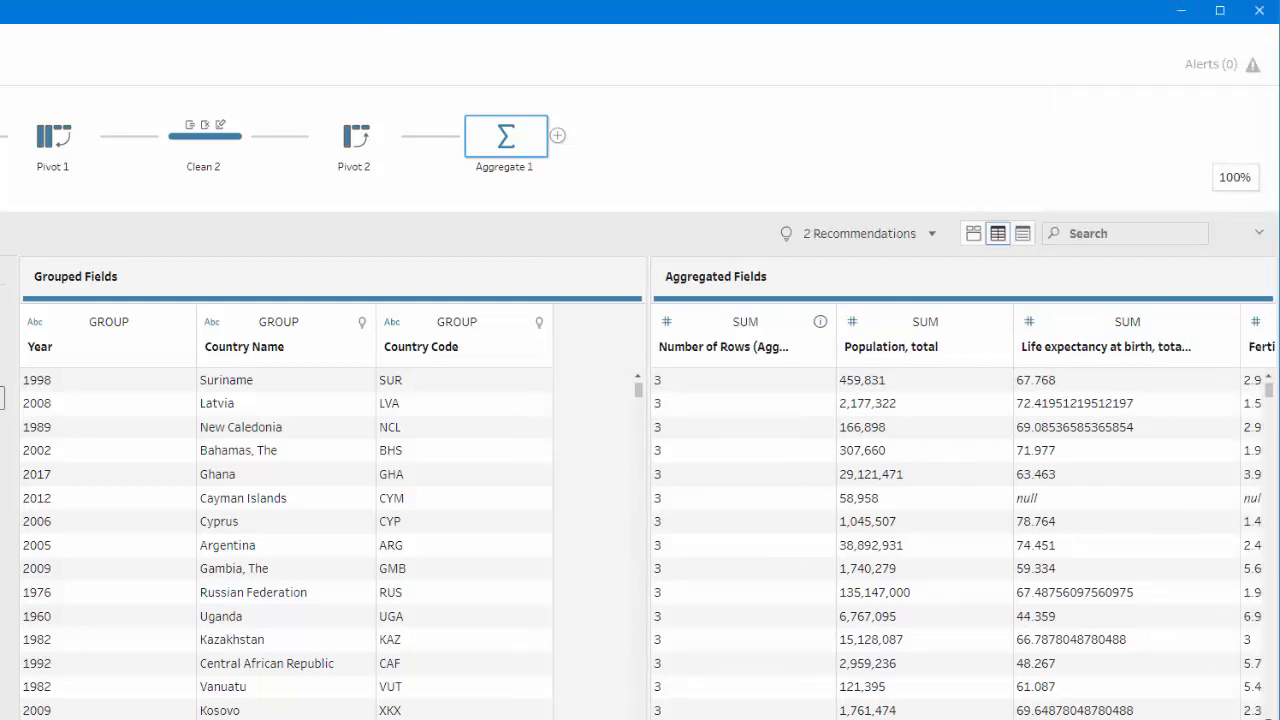
drag(1044, 718, 1237, 714)
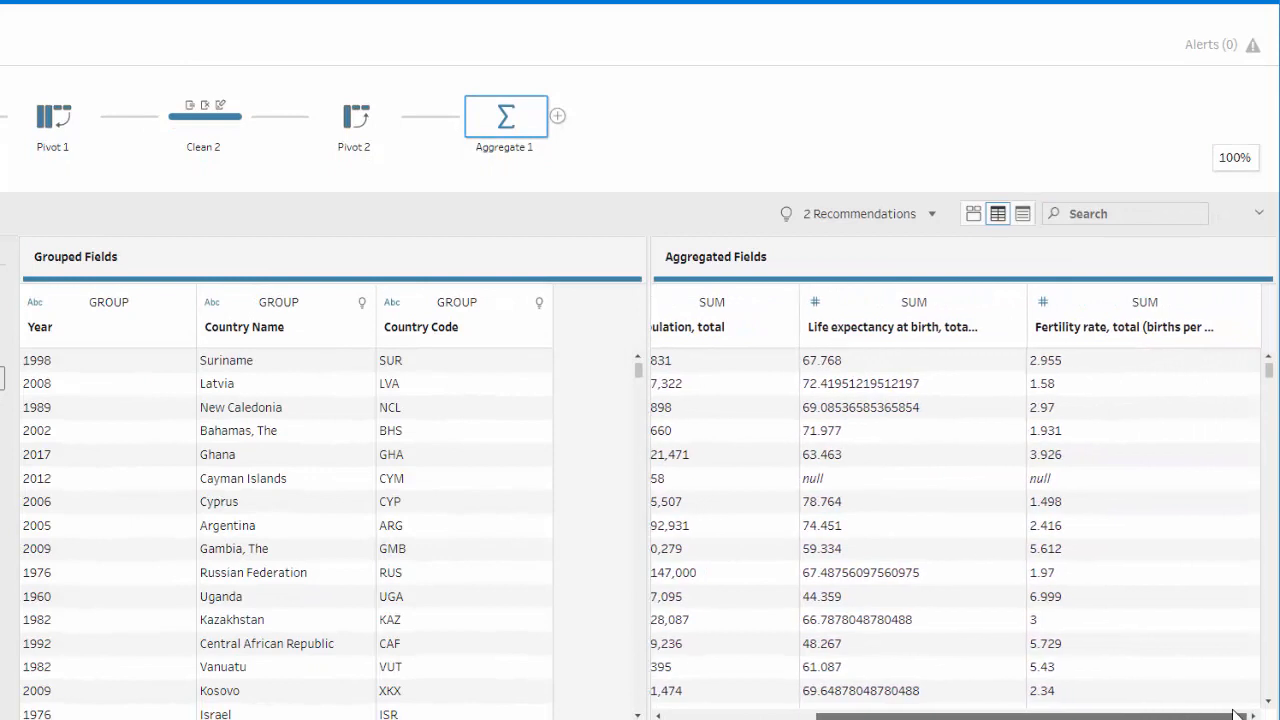
drag(1232, 714, 1025, 718)
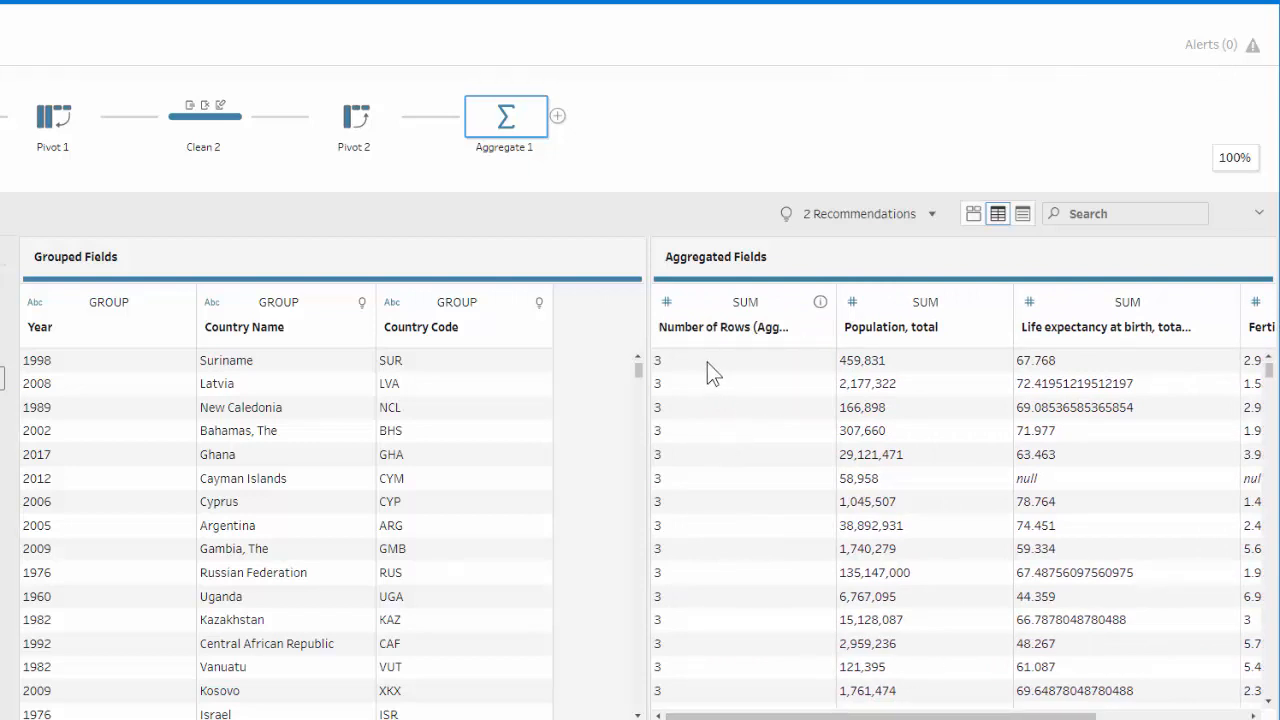
click(745, 304)
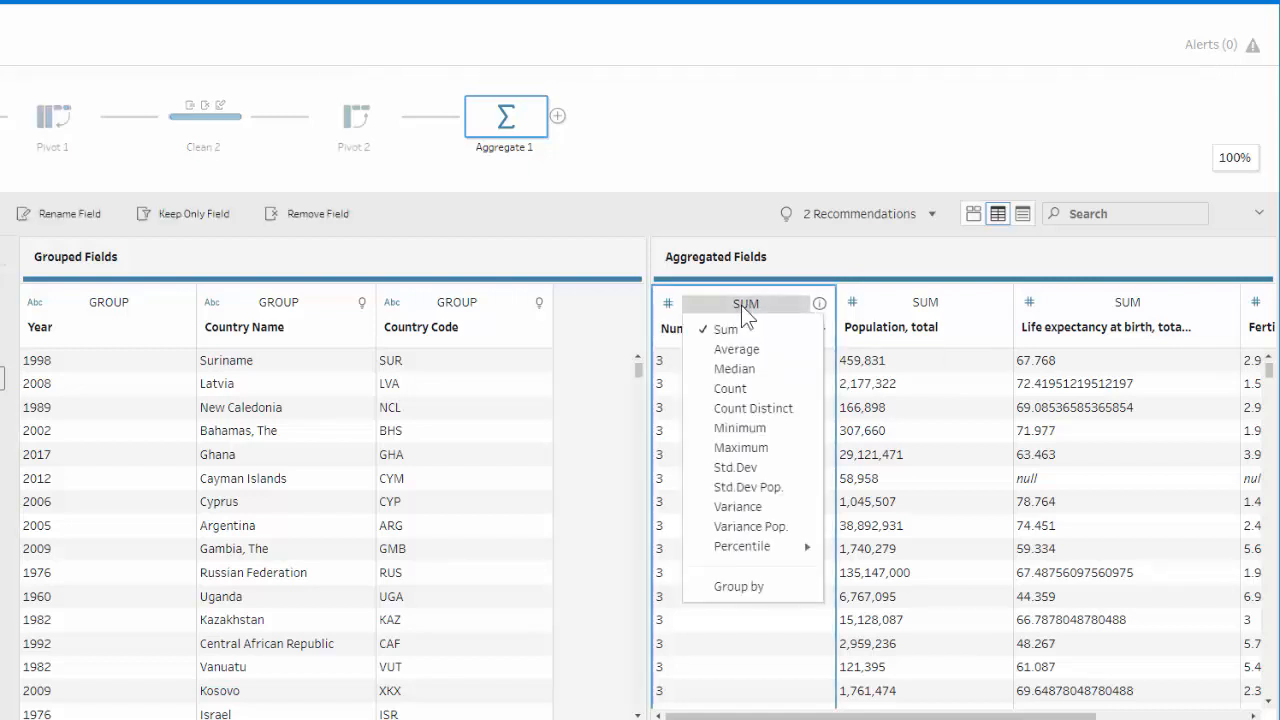
click(740, 428)
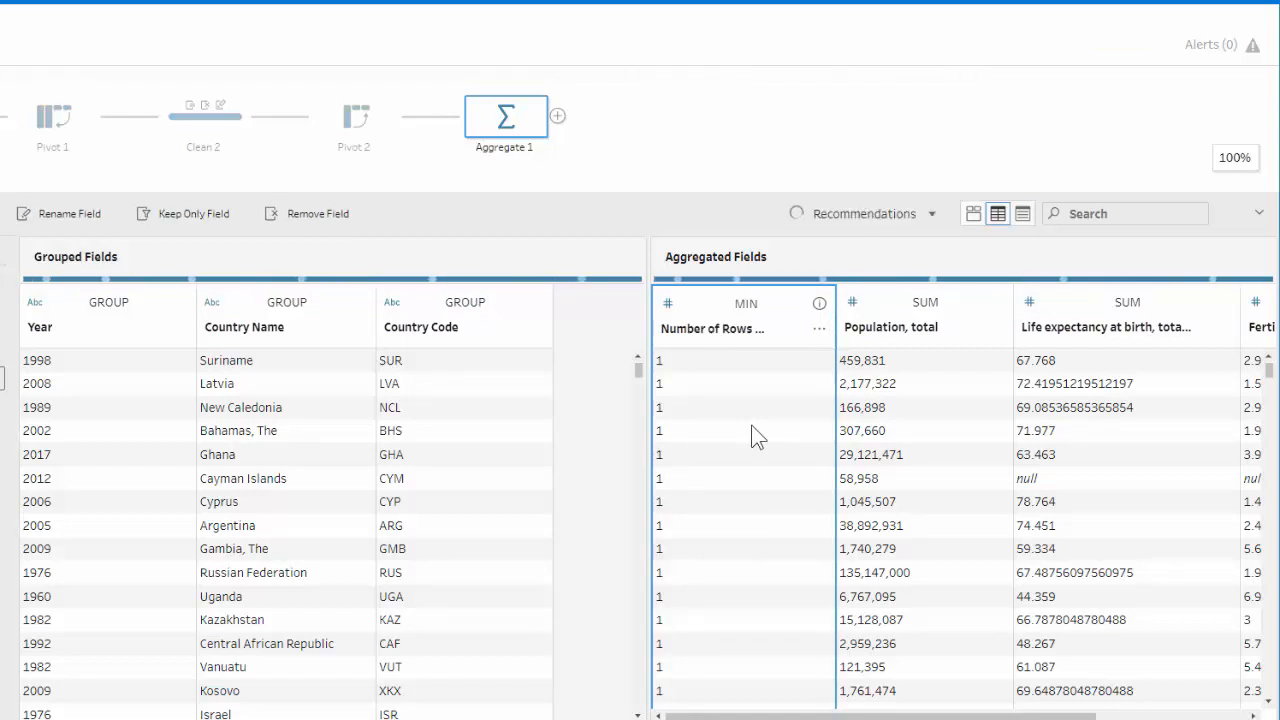
Try to rename the Number of Rows (Aggregated) field as Number of Records.
click(727, 332)
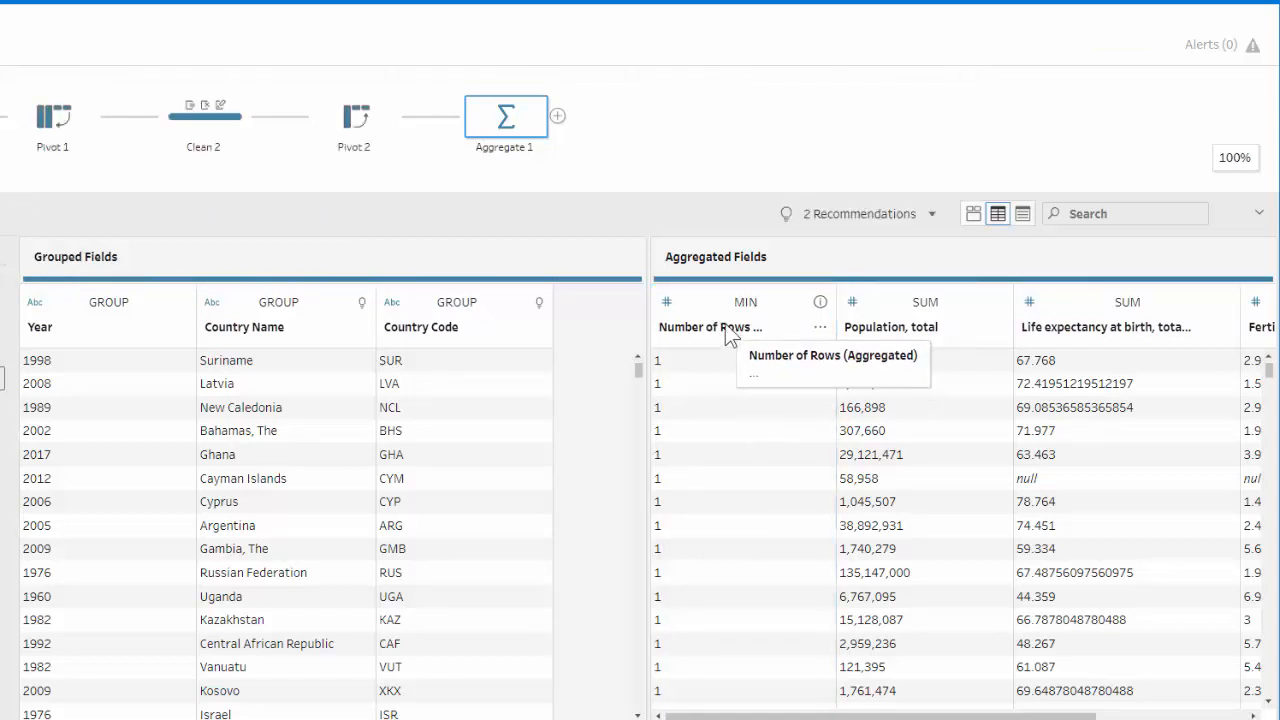
right_click(727, 330)
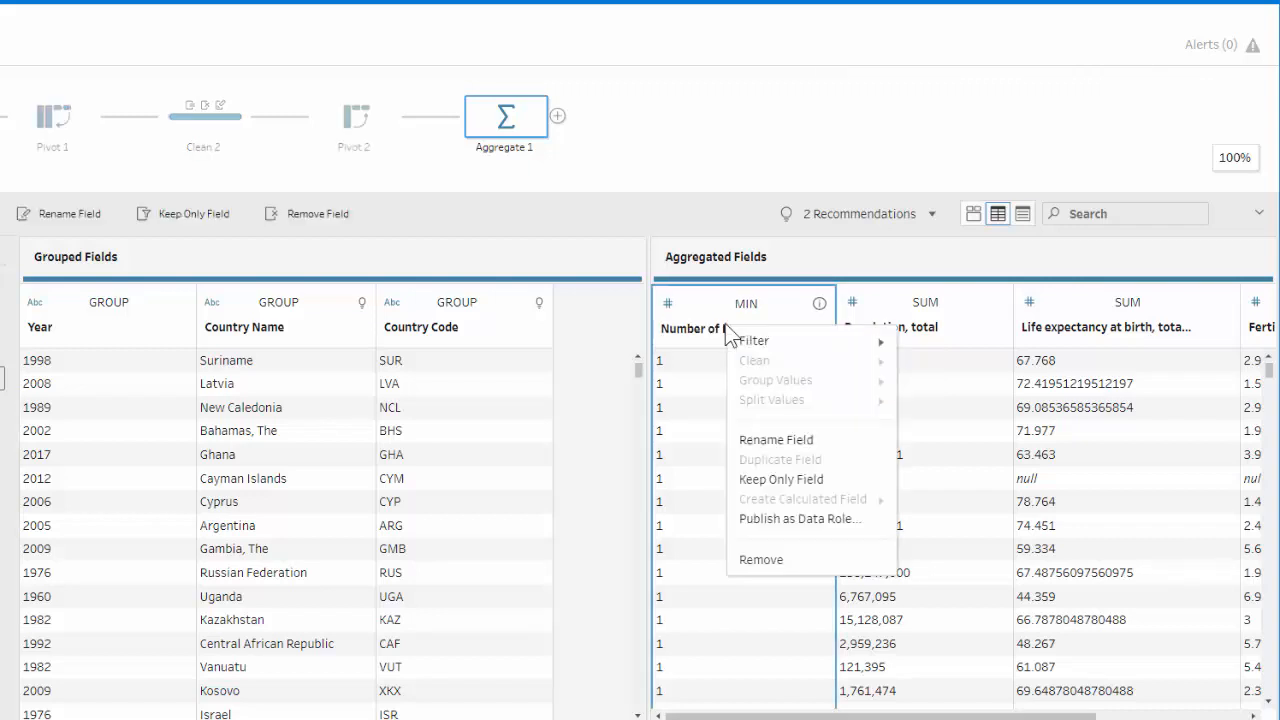
click(771, 440)
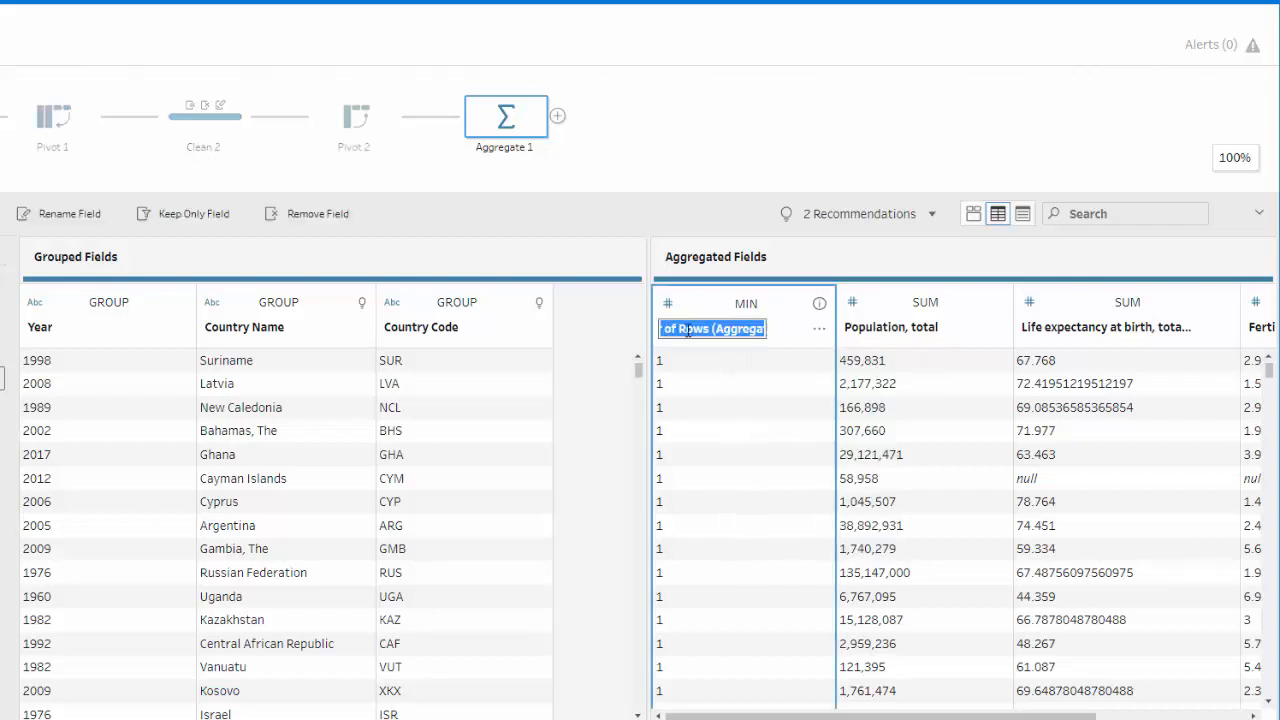
click(687, 328)
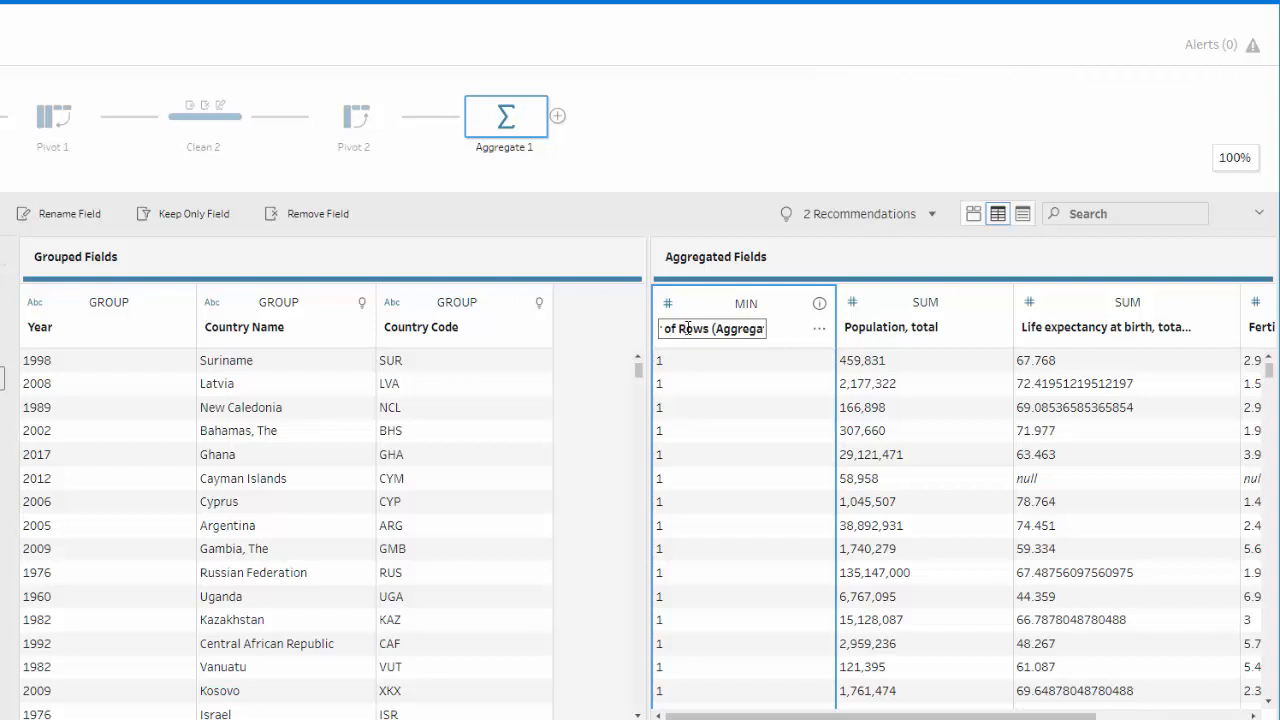
drag(687, 328, 760, 329)
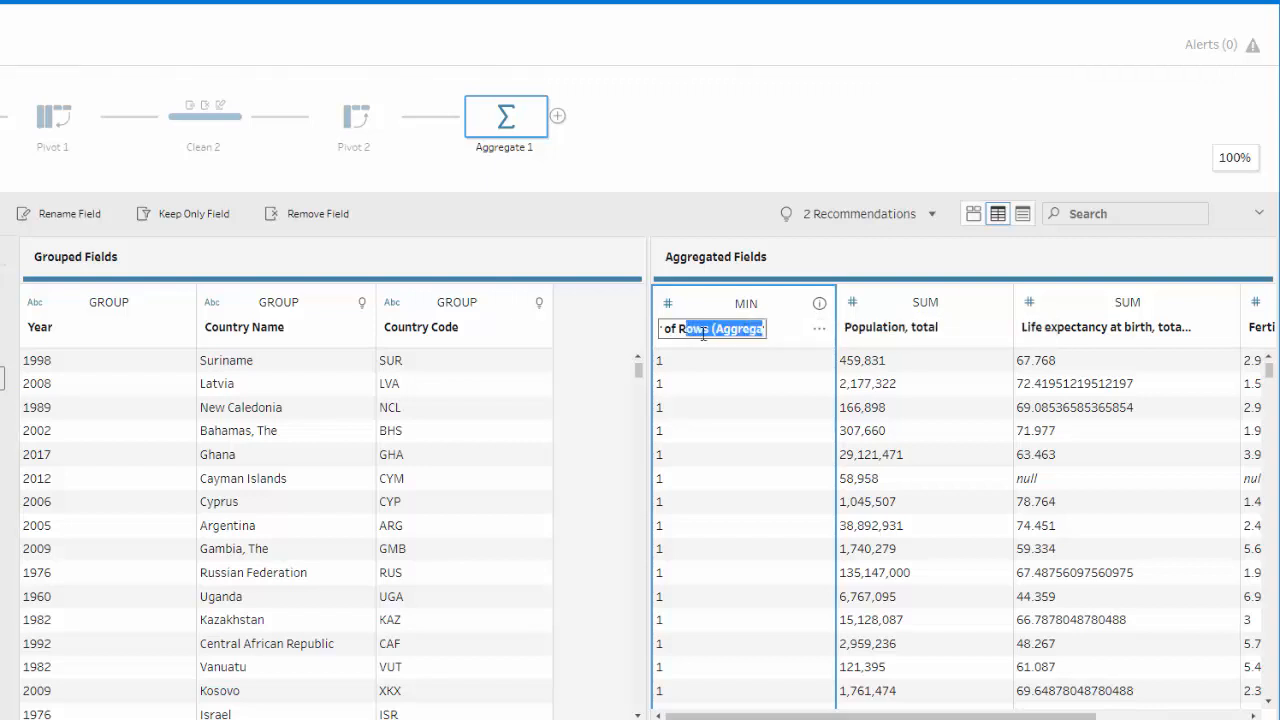
key(BackSpace)
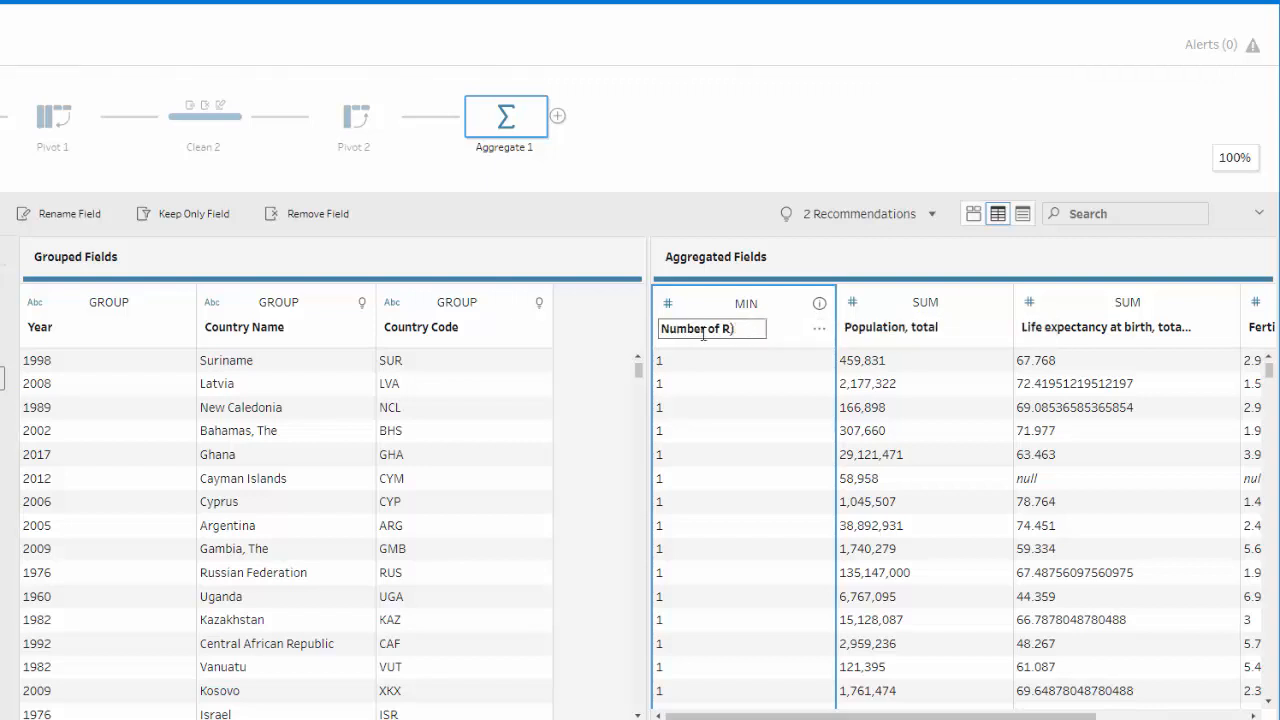
text(ecords)
key(Return)
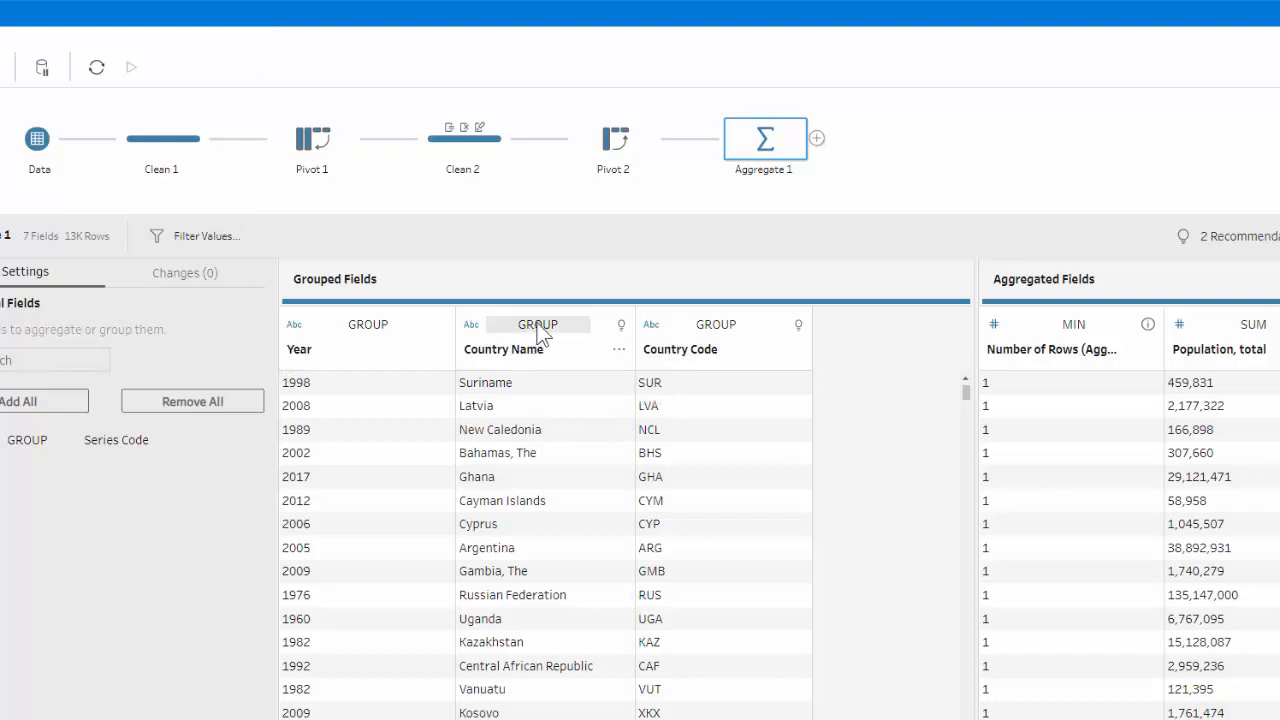
Reorder the grouped fields of the Aggregate step to Country Name, Country Code, Year.
drag(481, 326, 300, 323)
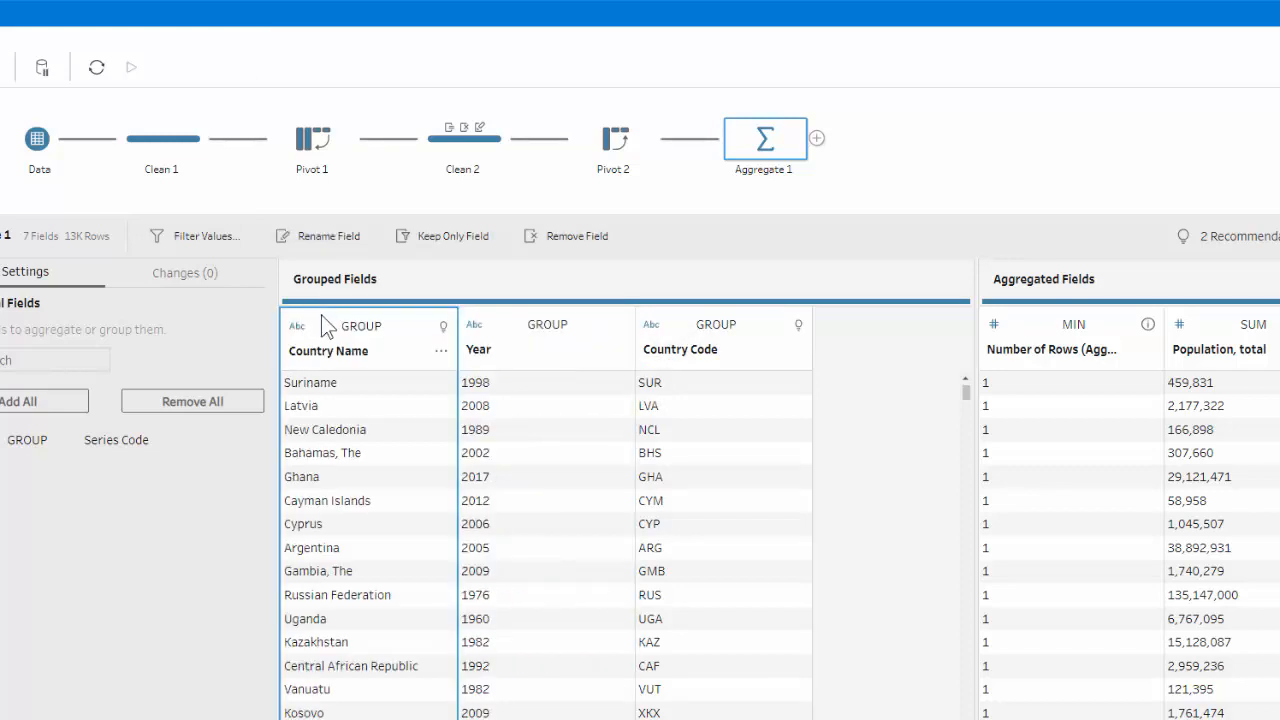
drag(710, 325, 509, 331)
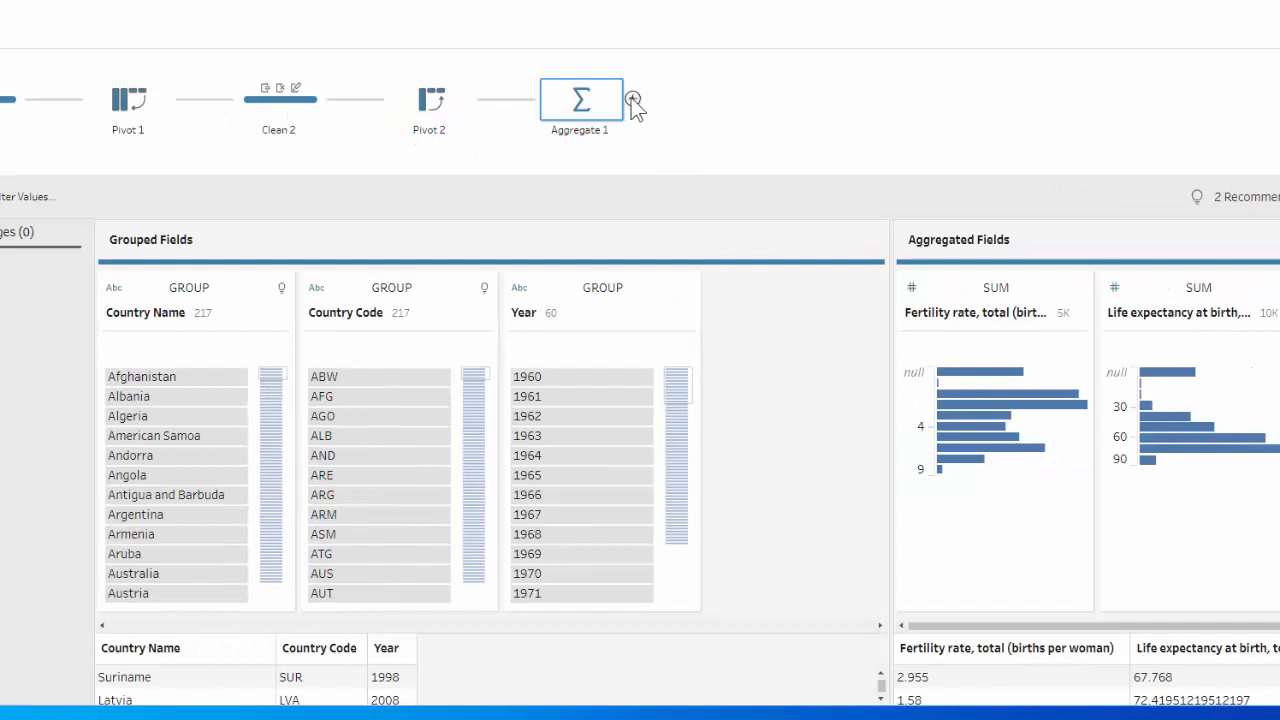
Add an Output step after Aggregate 1 and set its output type to Comma Separated Values (.csv).
click(633, 100)
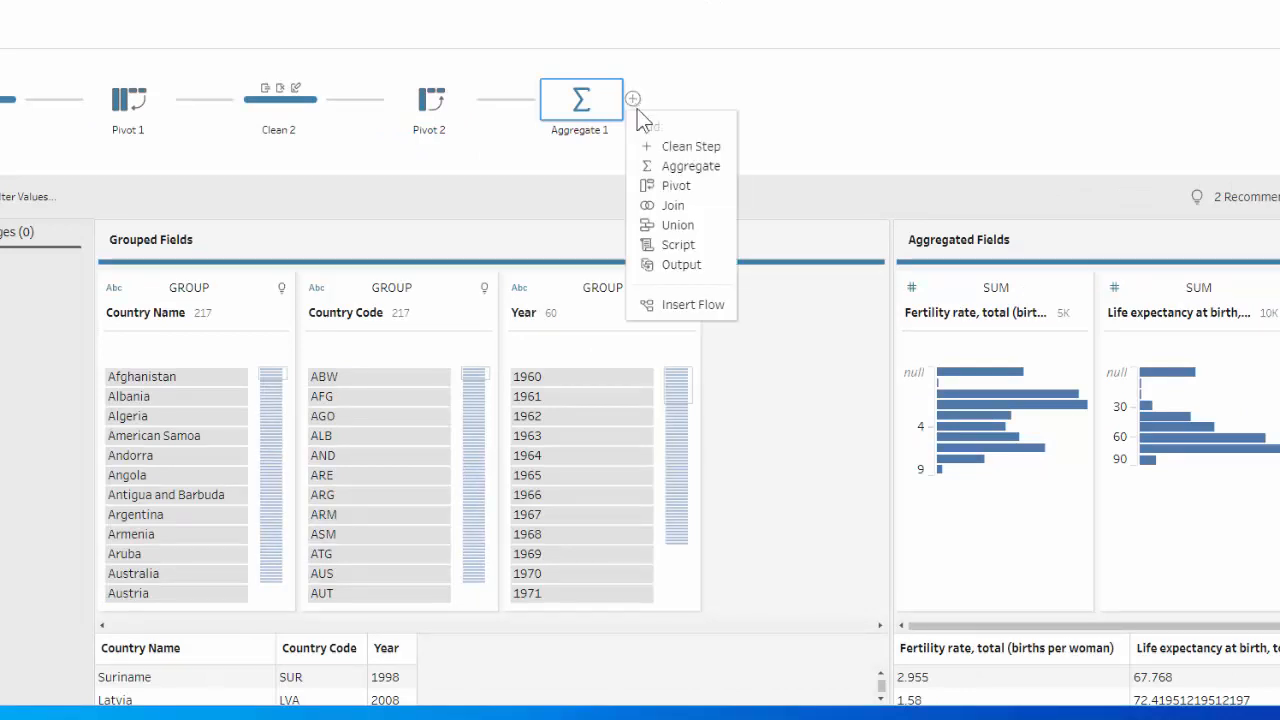
click(681, 265)
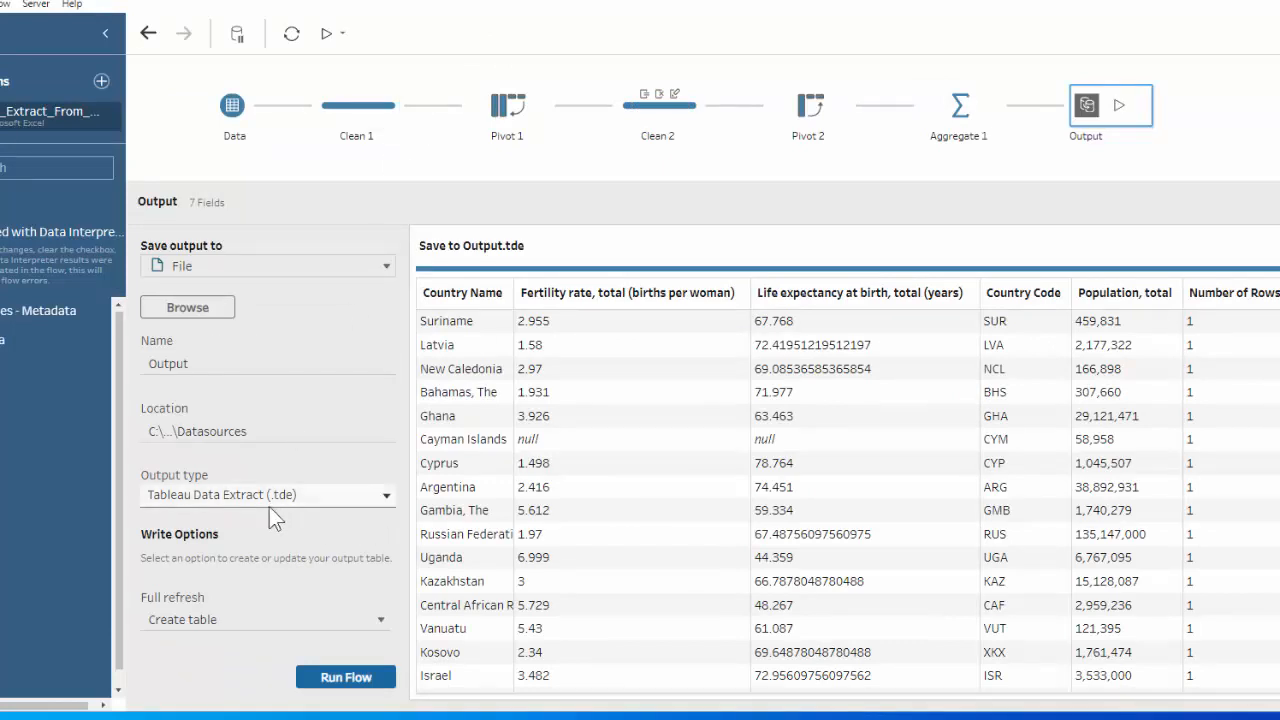
click(386, 496)
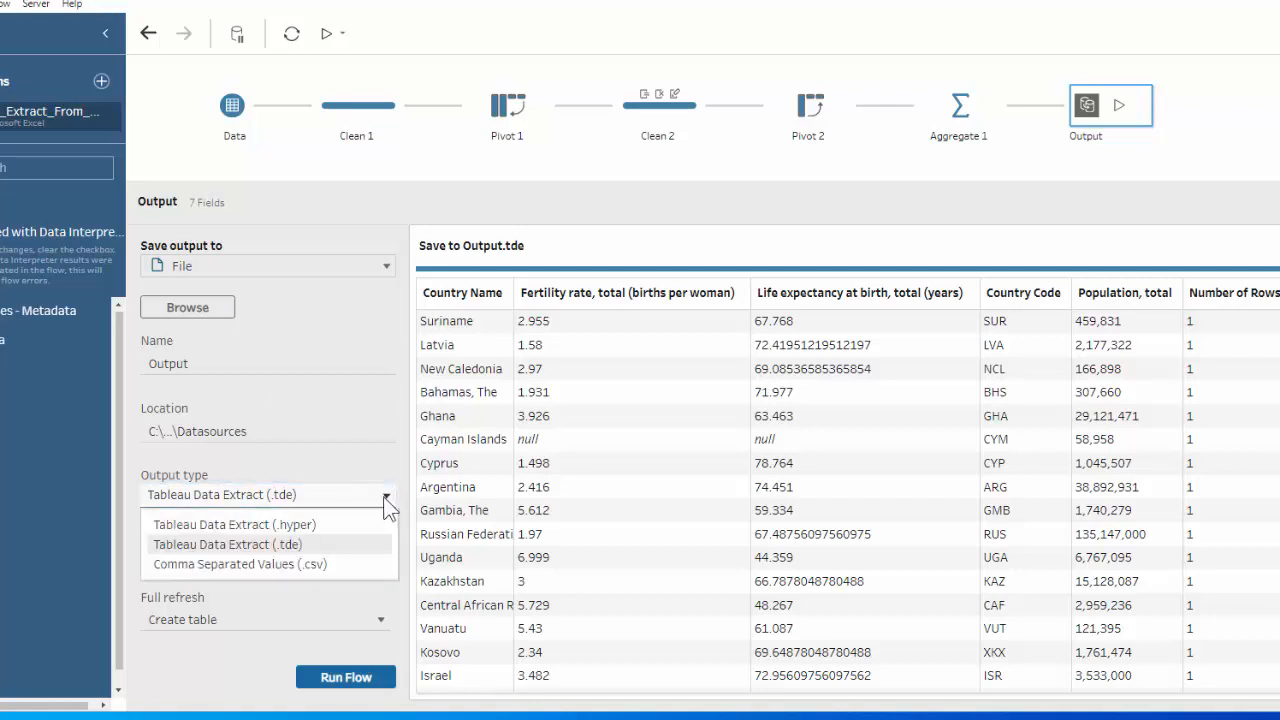
click(281, 565)
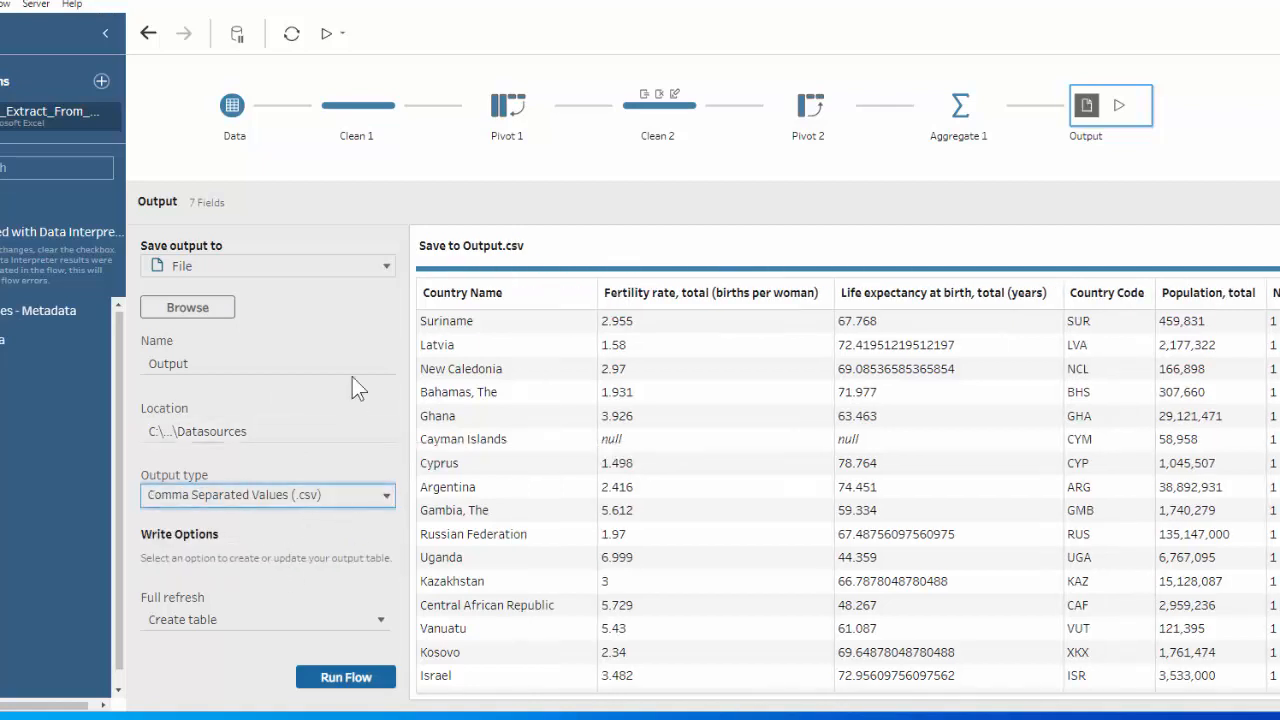
Set the output file to WDI_Flow_Output in the HW5a-Gapminder Data\New App folder and run the flow.
click(196, 306)
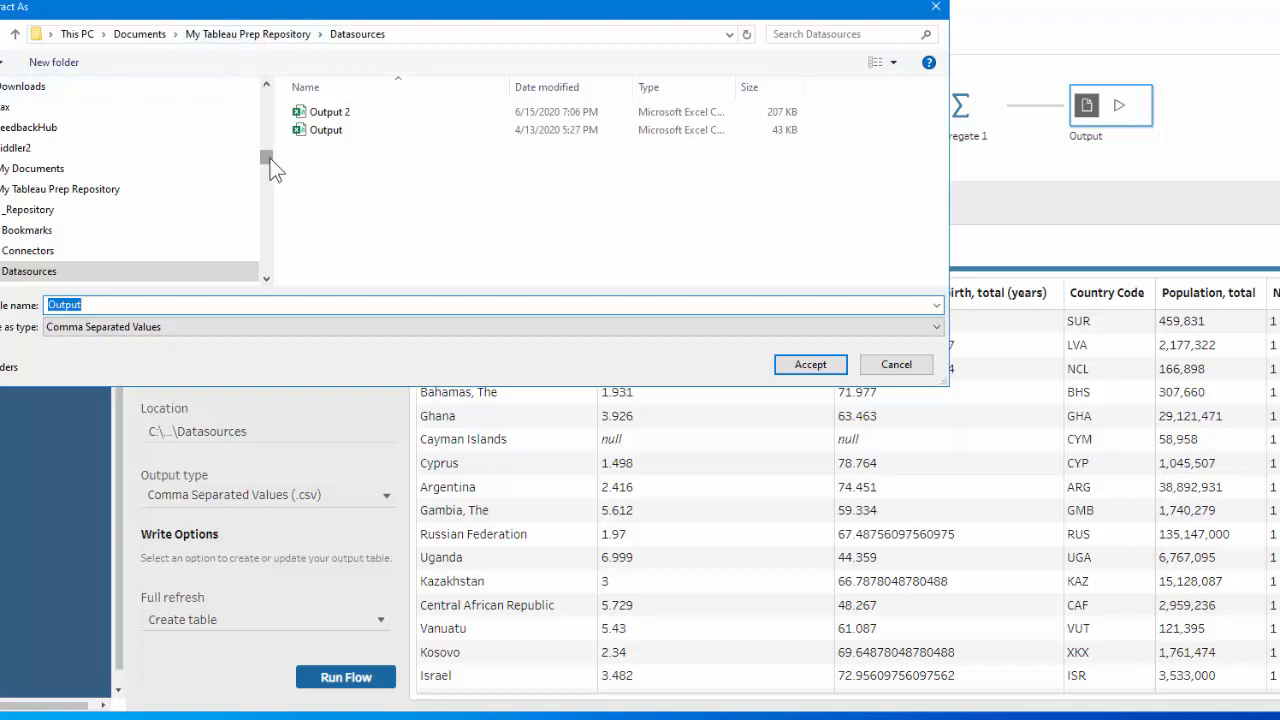
drag(267, 167, 268, 115)
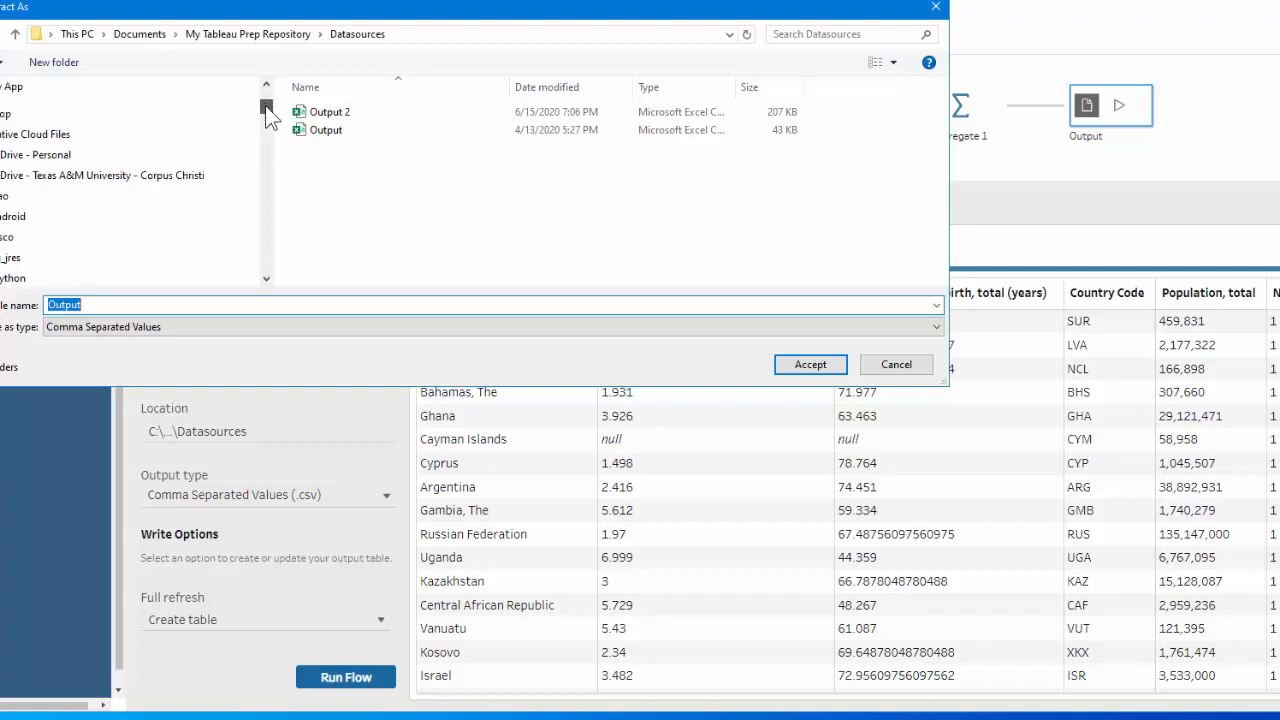
text(WDI_Flow_Output)
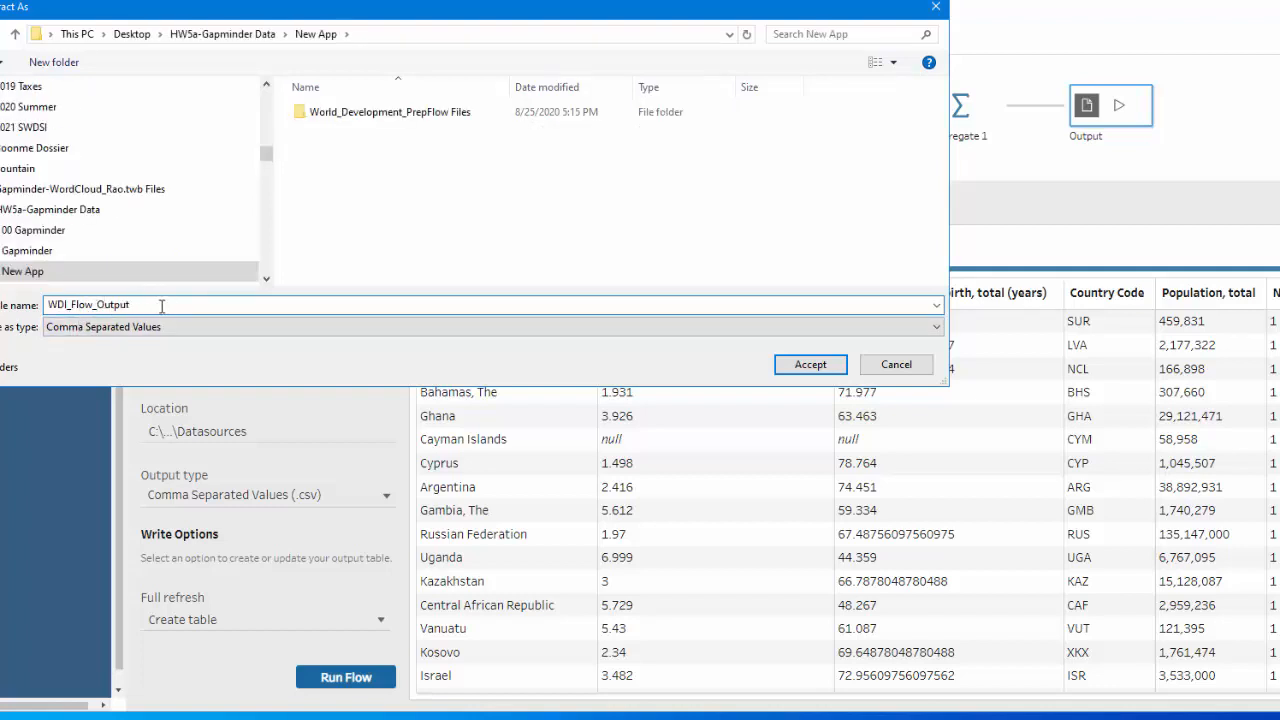
click(810, 365)
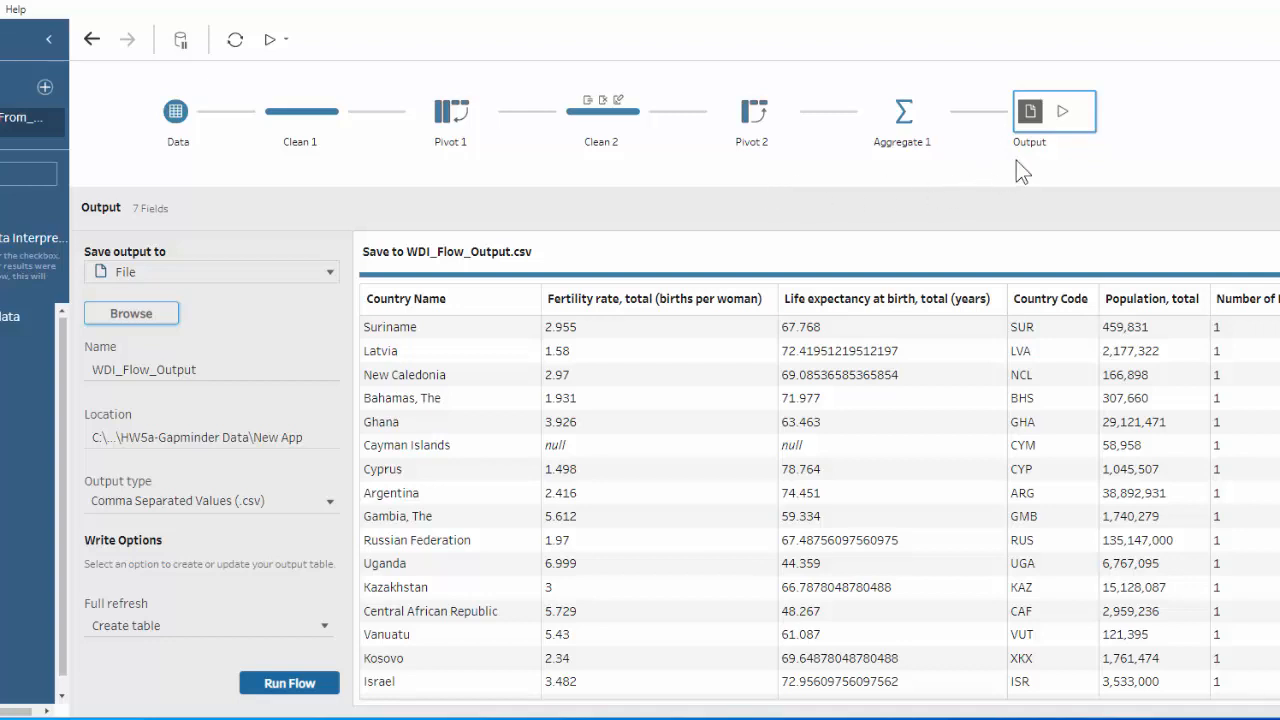
click(295, 693)
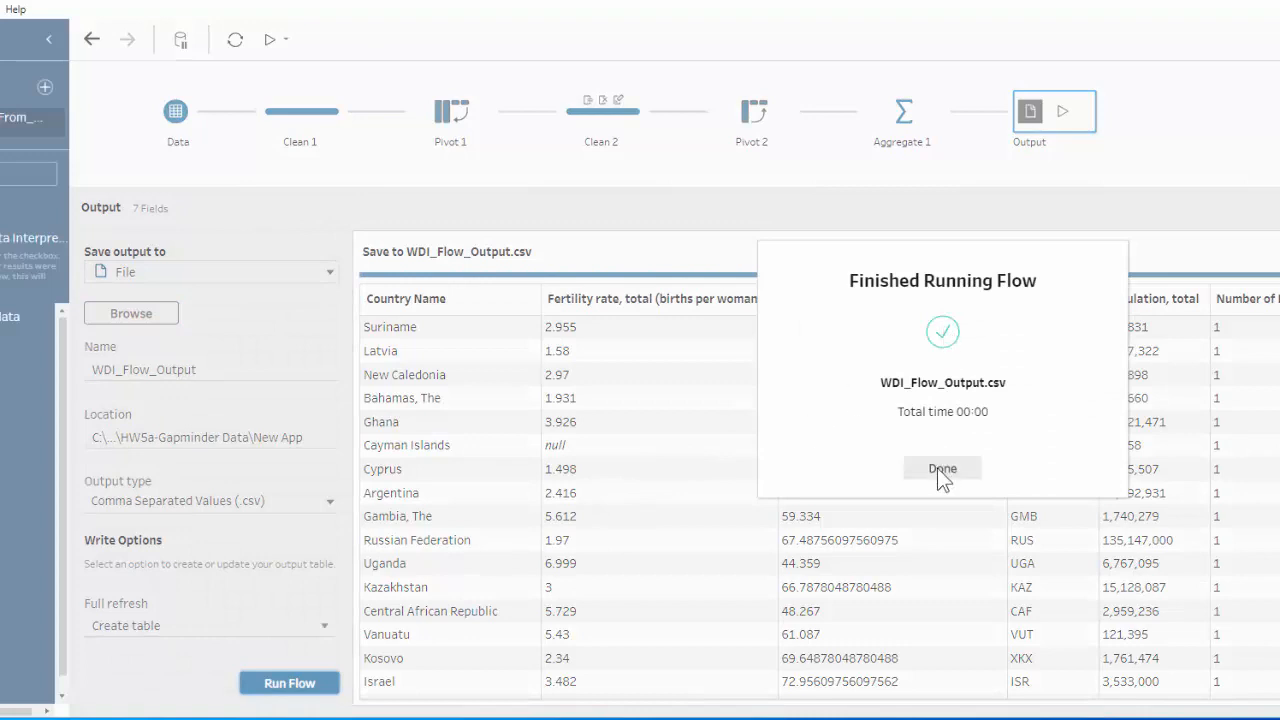
click(943, 469)
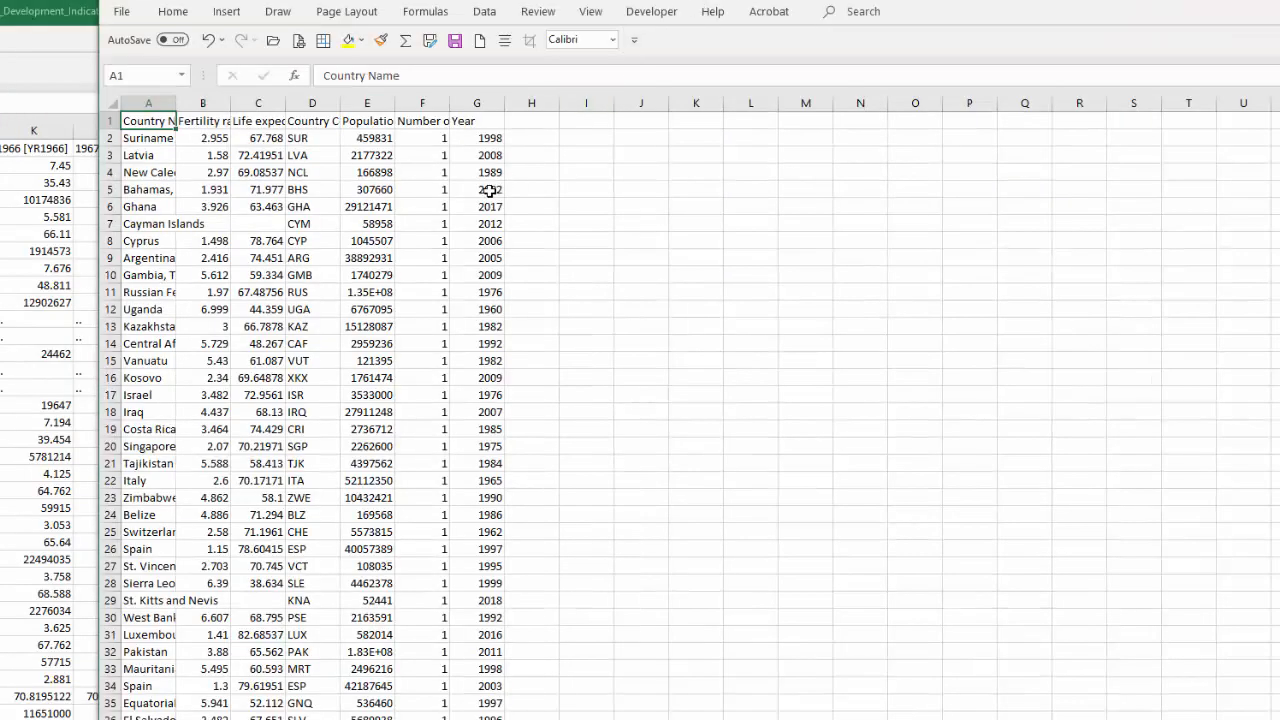
Switch to the exported CSV in Excel, auto-fit columns A to G, and narrow columns A to F to an equal width.
drag(150, 105, 506, 114)
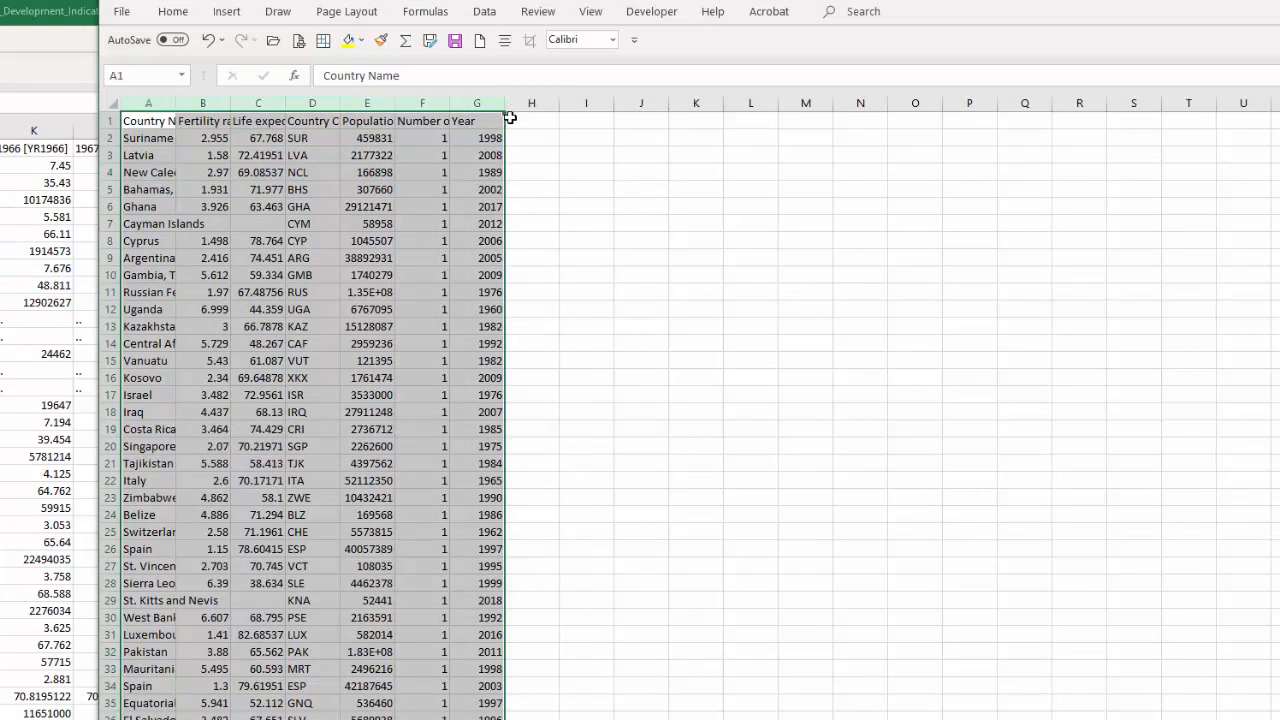
double_click(506, 104)
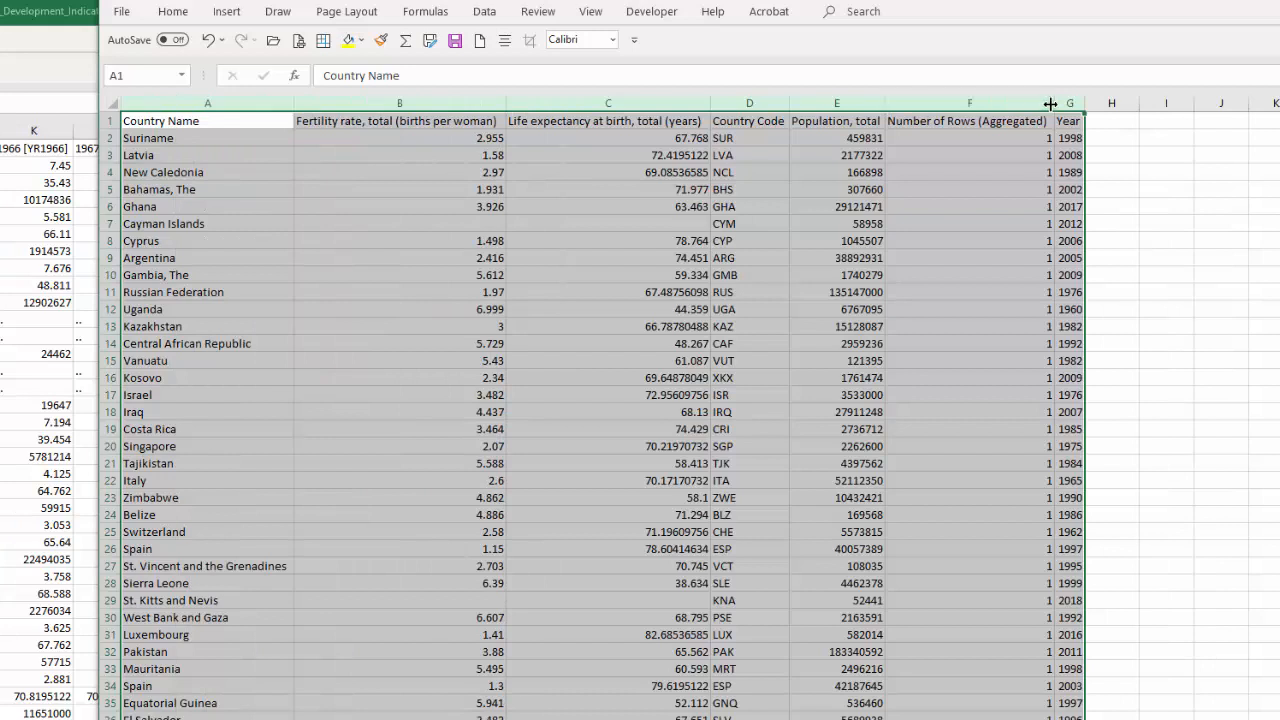
drag(203, 103, 955, 112)
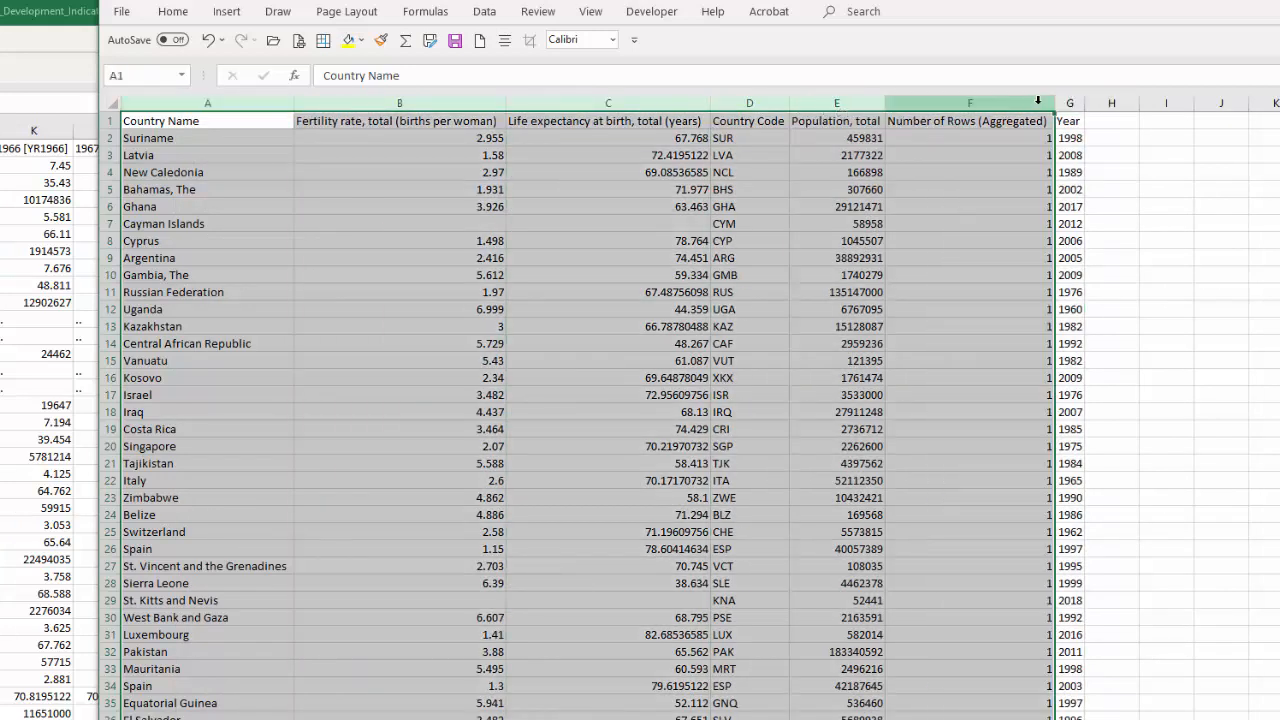
drag(1054, 104, 972, 107)
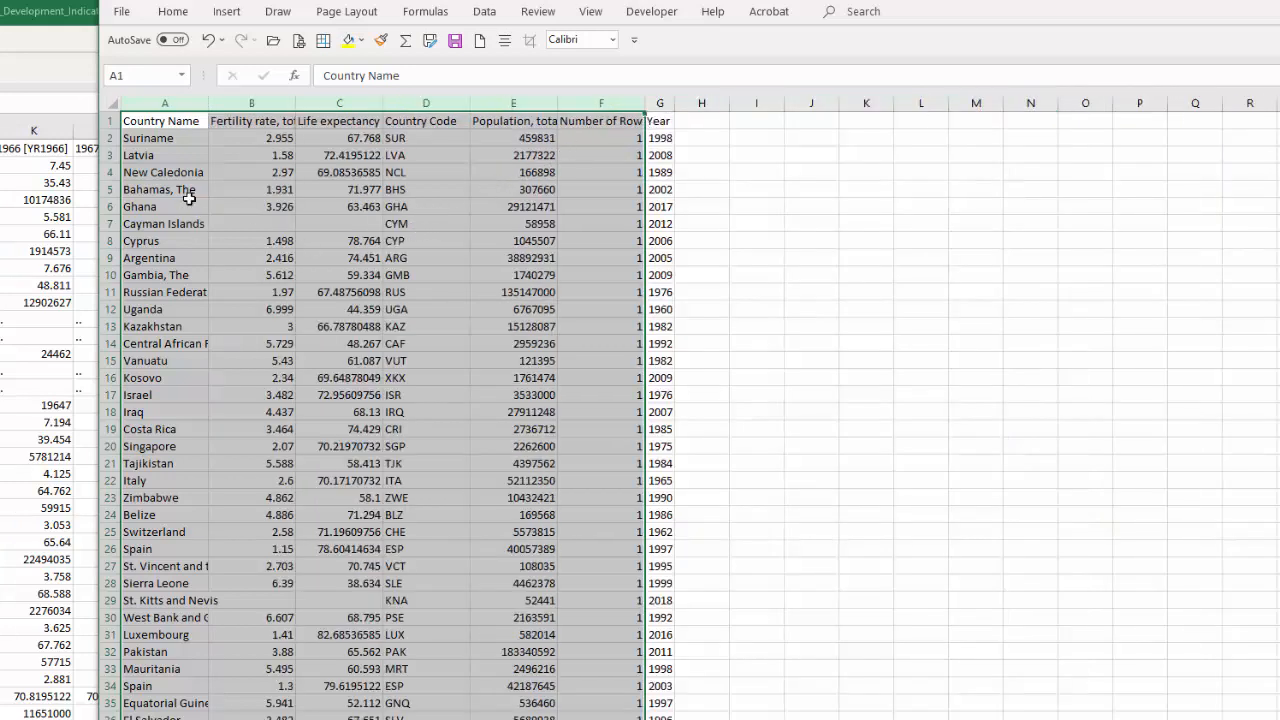
click(163, 136)
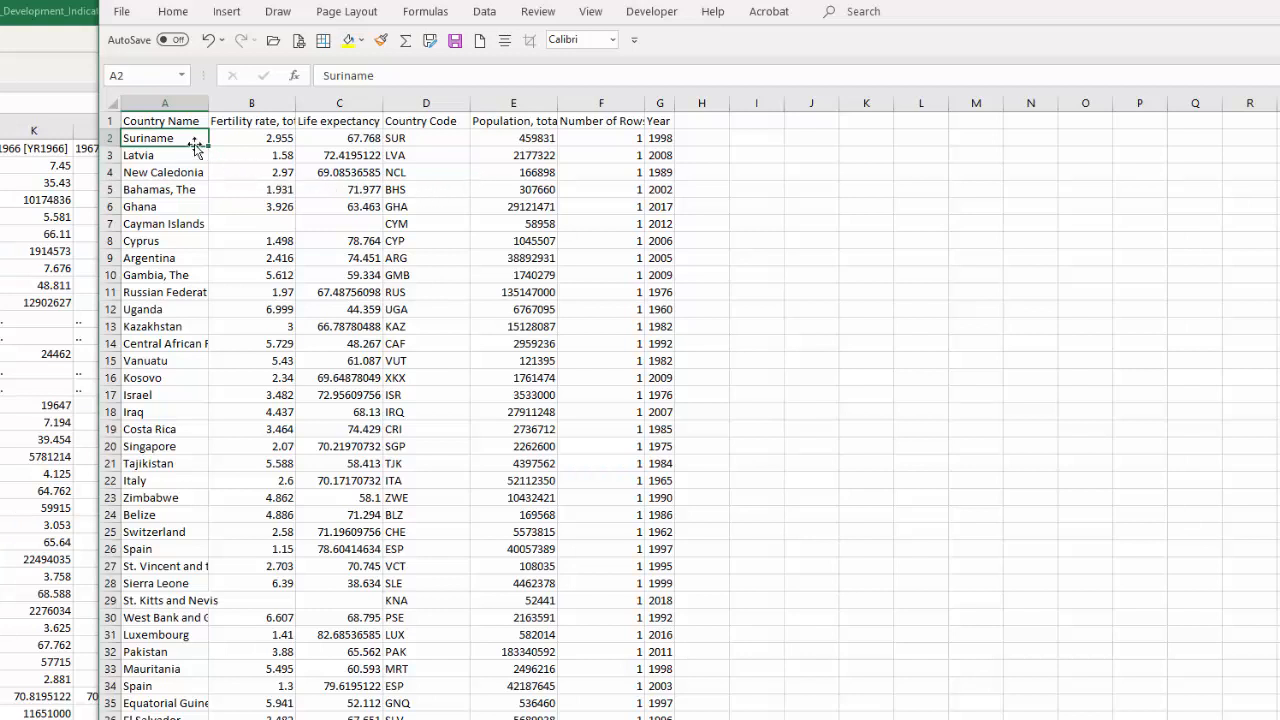
Format the full data range A1:G13021 as a table with headers in a blue Medium style.
mouse_move(140, 121)
mouse_down()
mouse_move(586, 123)
mouse_move(651, 147)
mouse_up()
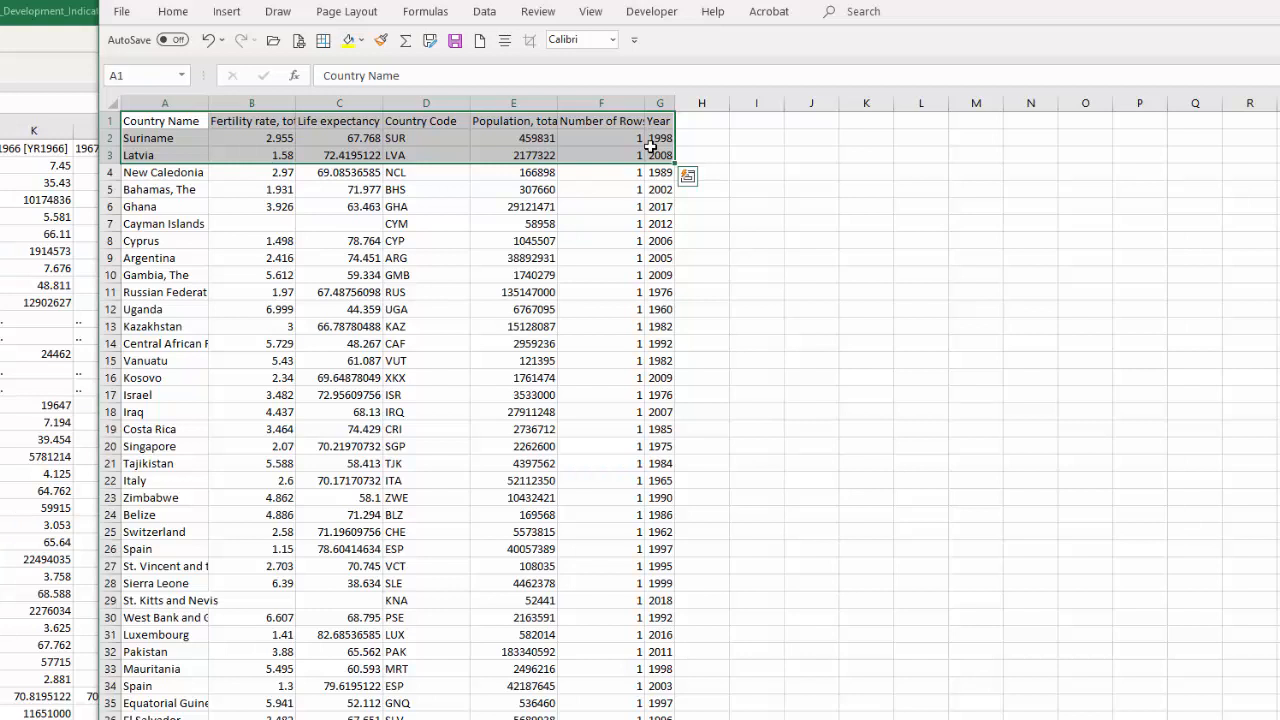
key(ctrl+shift+Down)
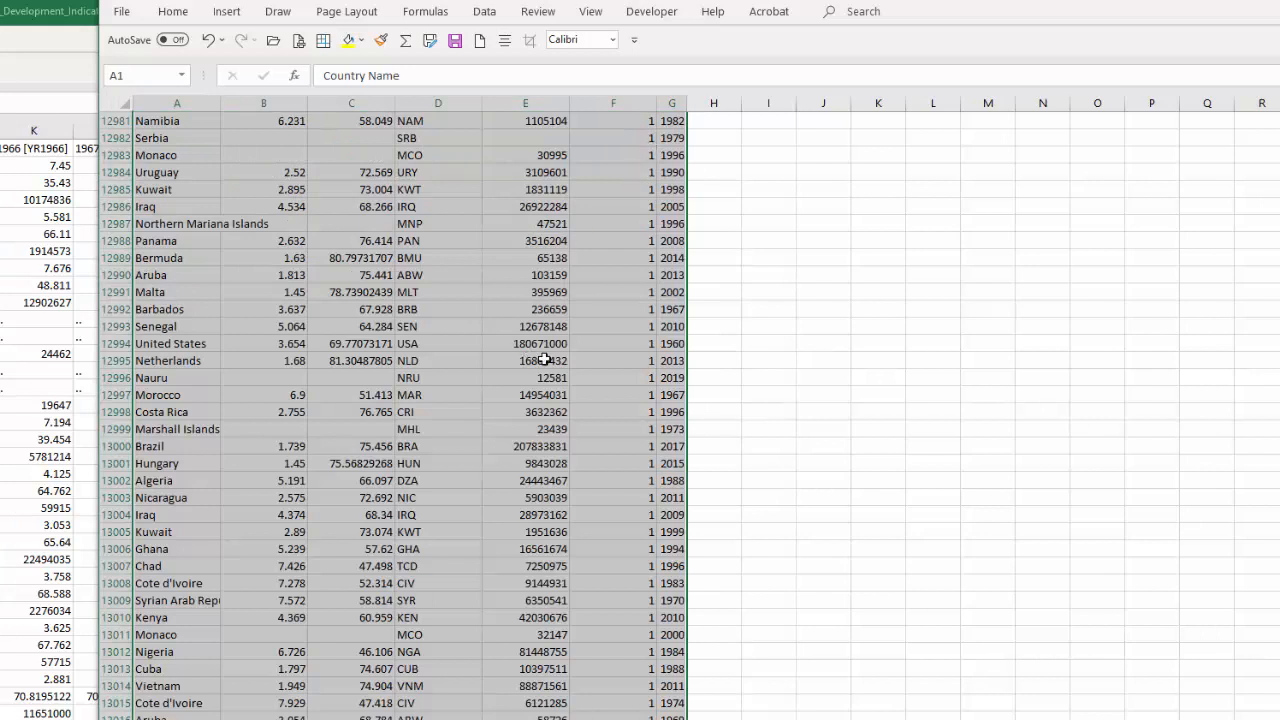
scroll(428, 292, down, 2)
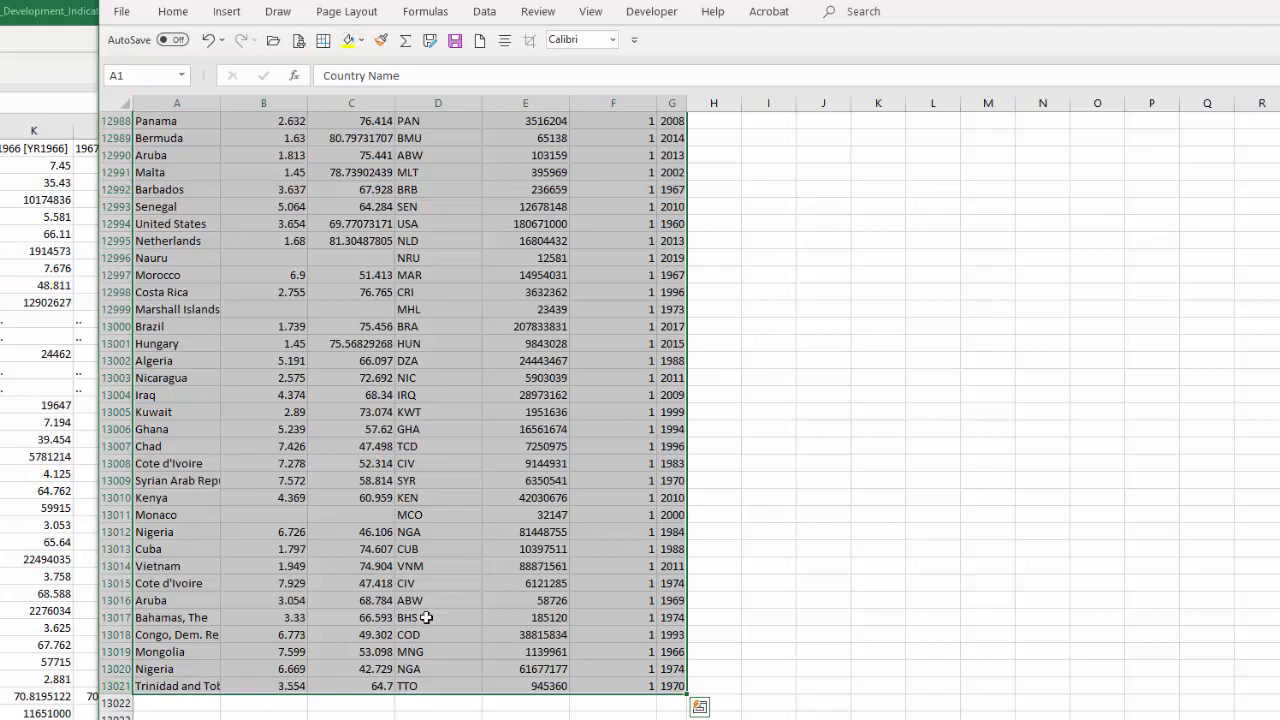
scroll(445, 549, up, 2)
scroll(445, 549, up, 20)
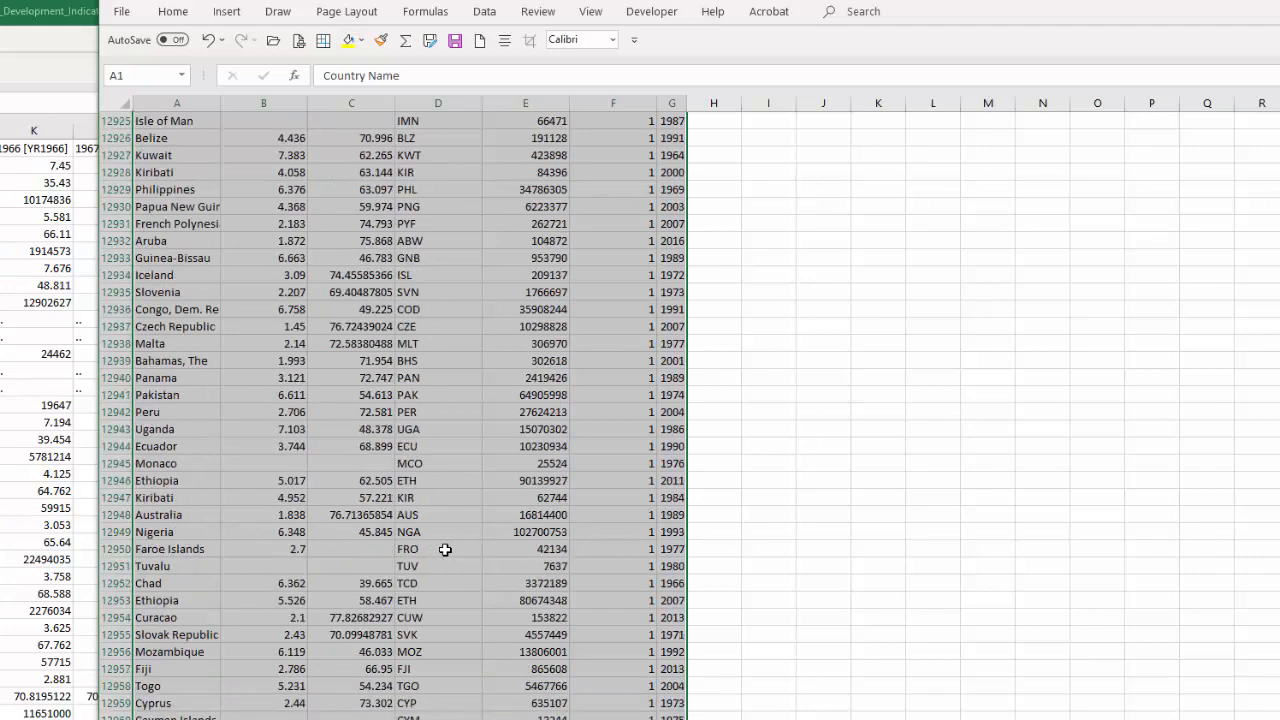
scroll(445, 549, up, 14)
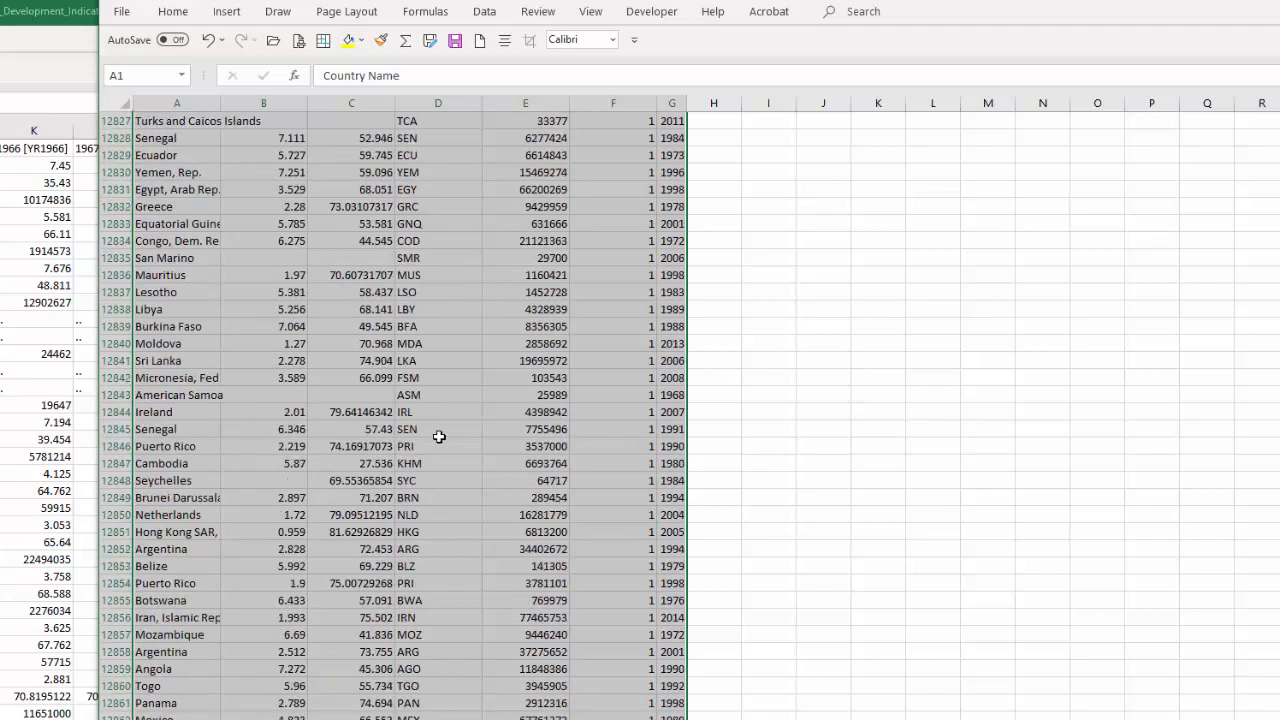
click(187, 16)
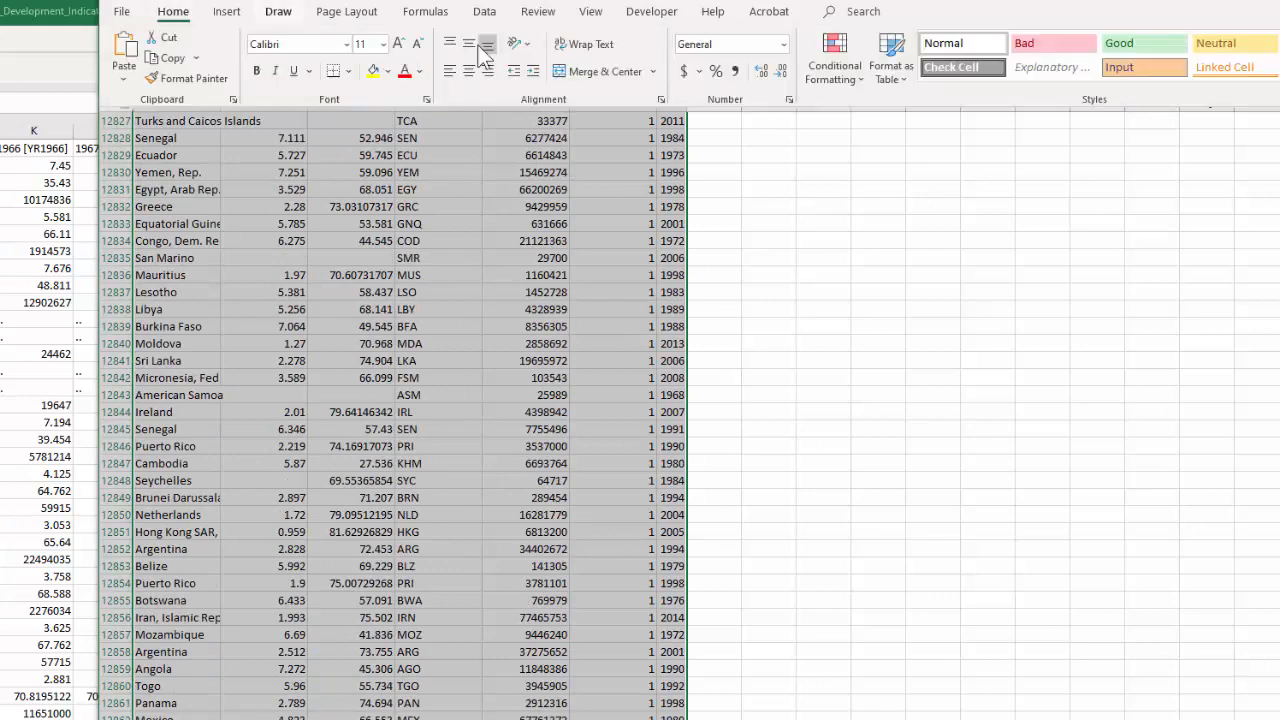
click(890, 62)
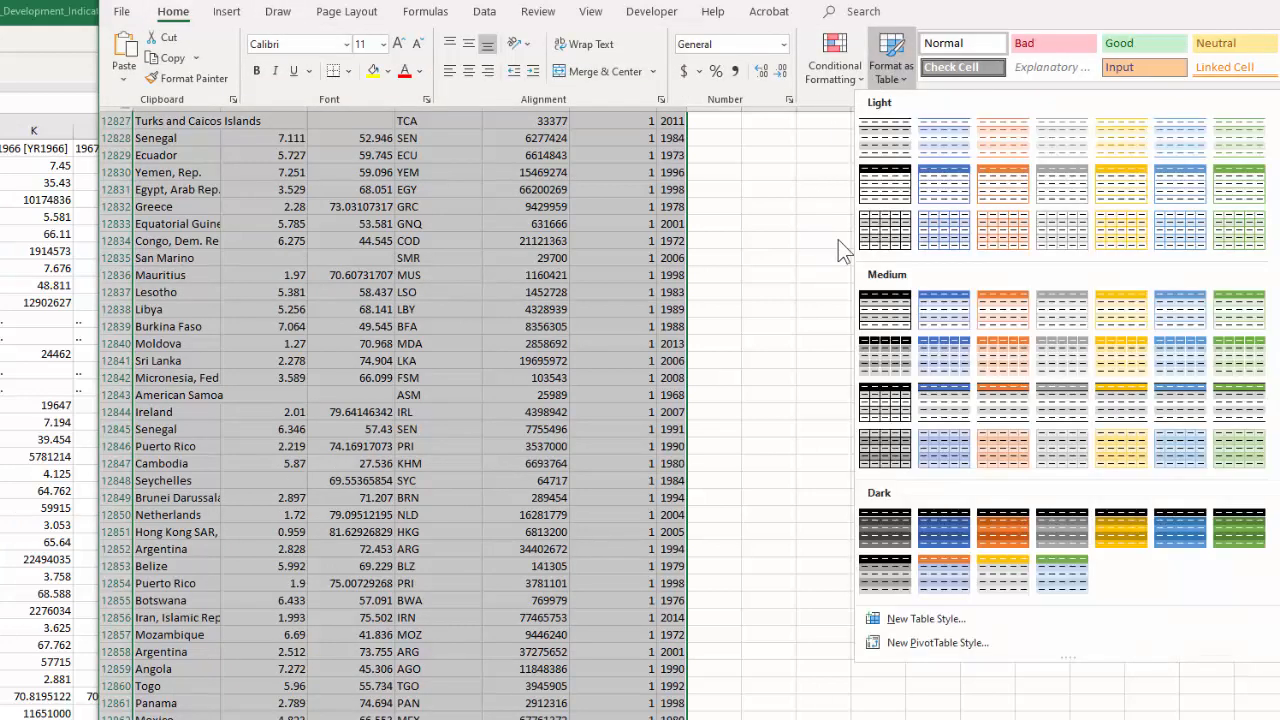
click(946, 303)
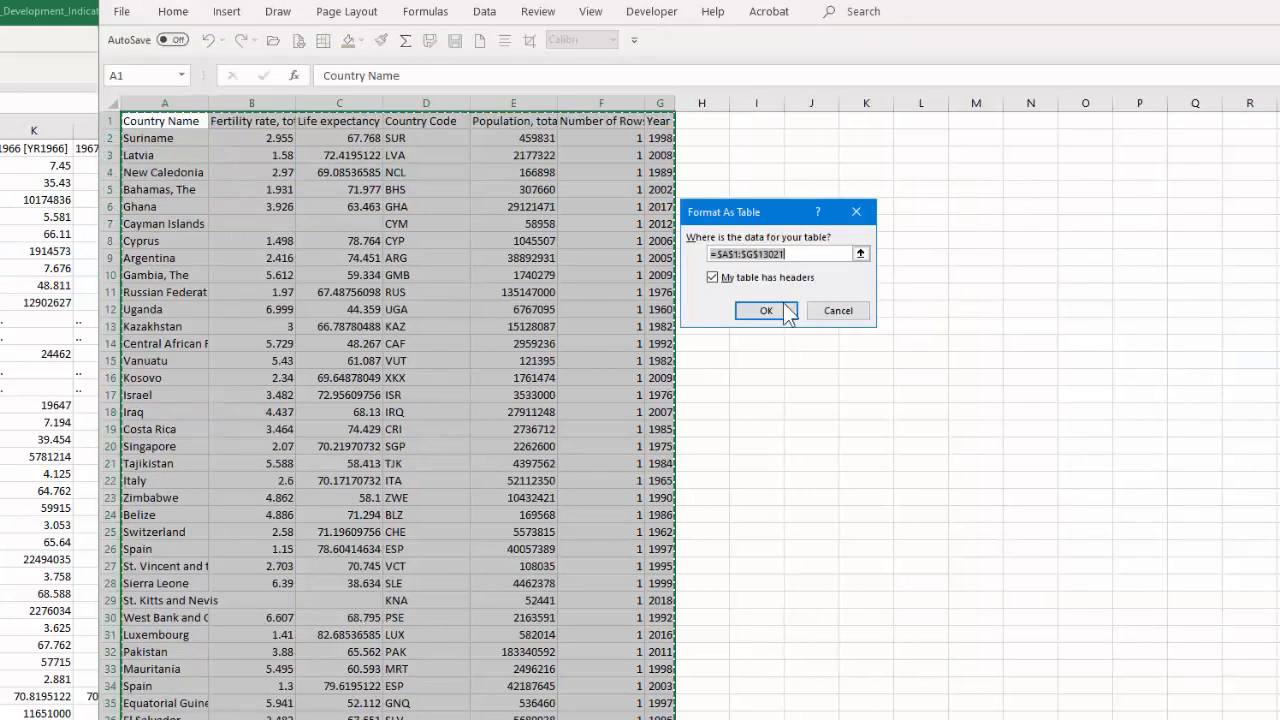
click(776, 311)
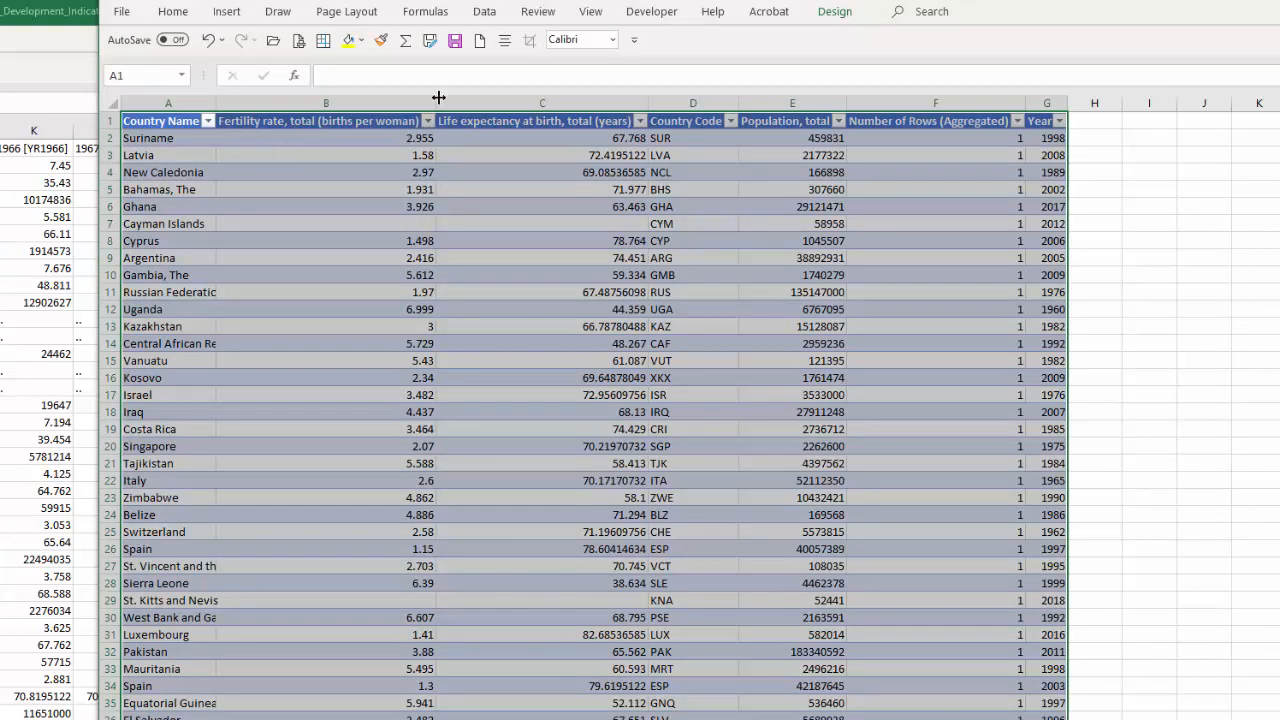
Narrow table columns B to F to an equal width.
drag(352, 104, 934, 106)
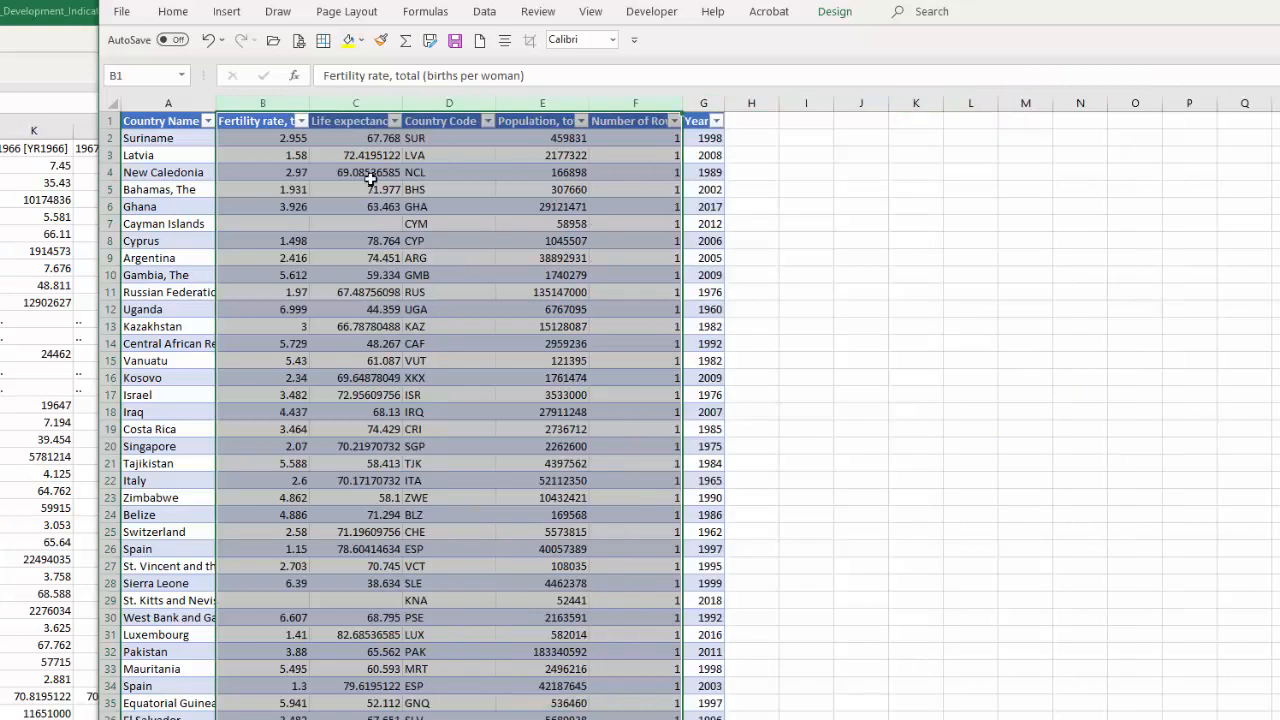
click(174, 188)
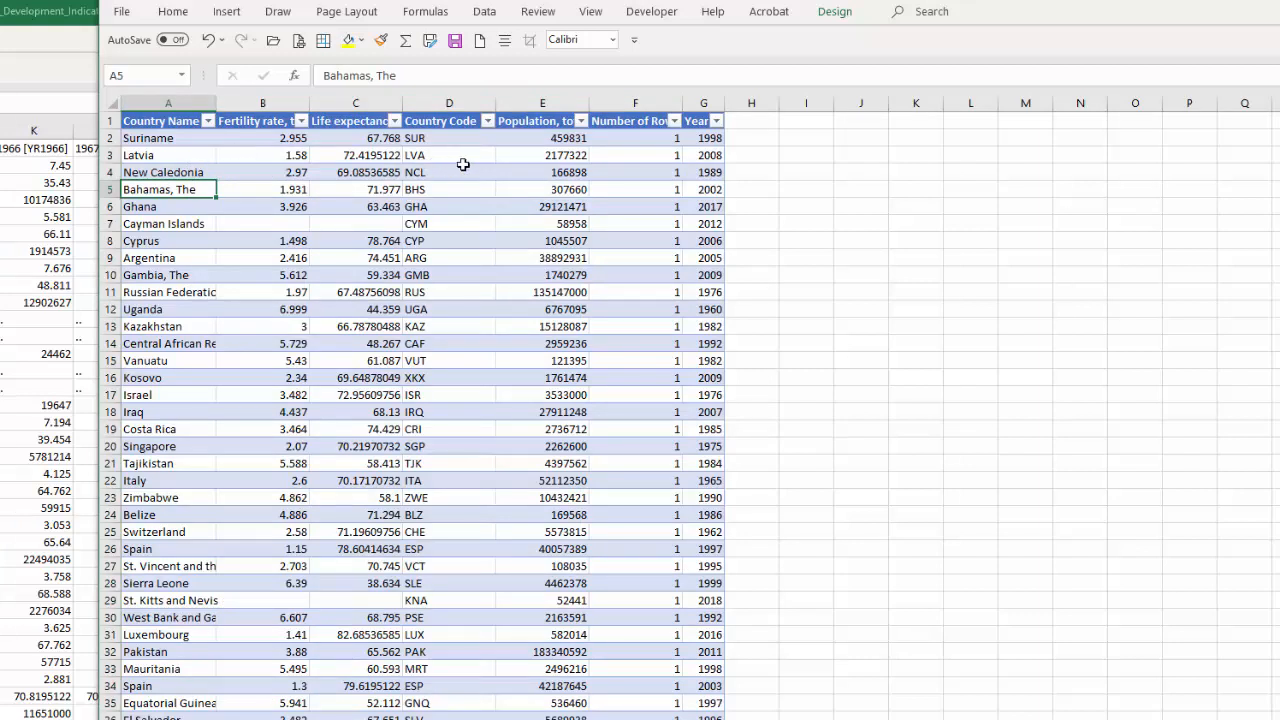
Sort the table by Year from smallest to largest, and by Country Name from A to Z.
click(716, 121)
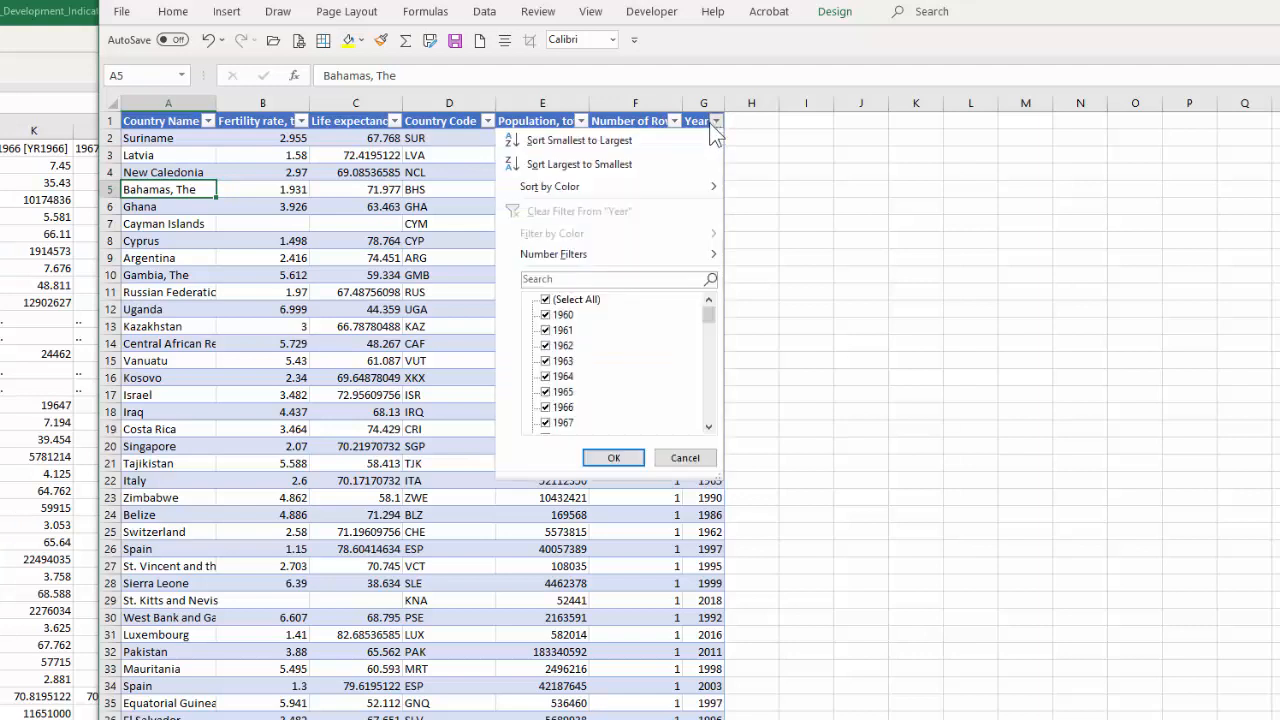
click(563, 139)
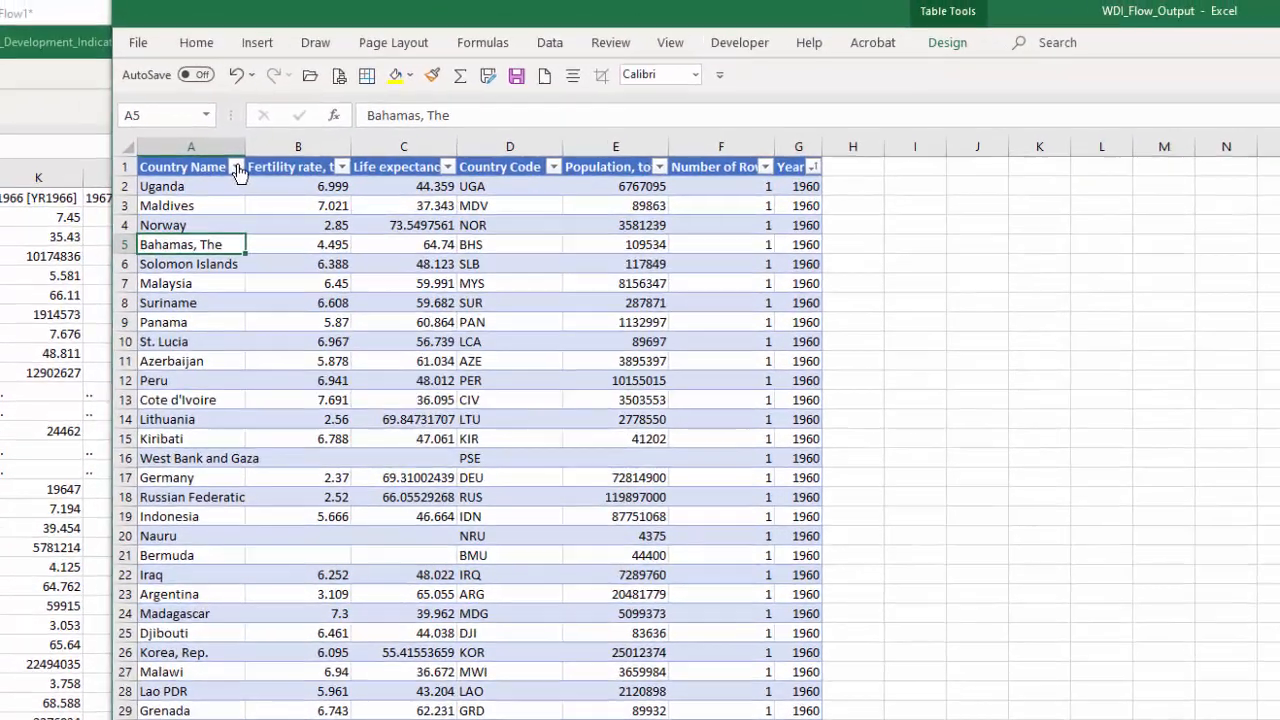
click(208, 121)
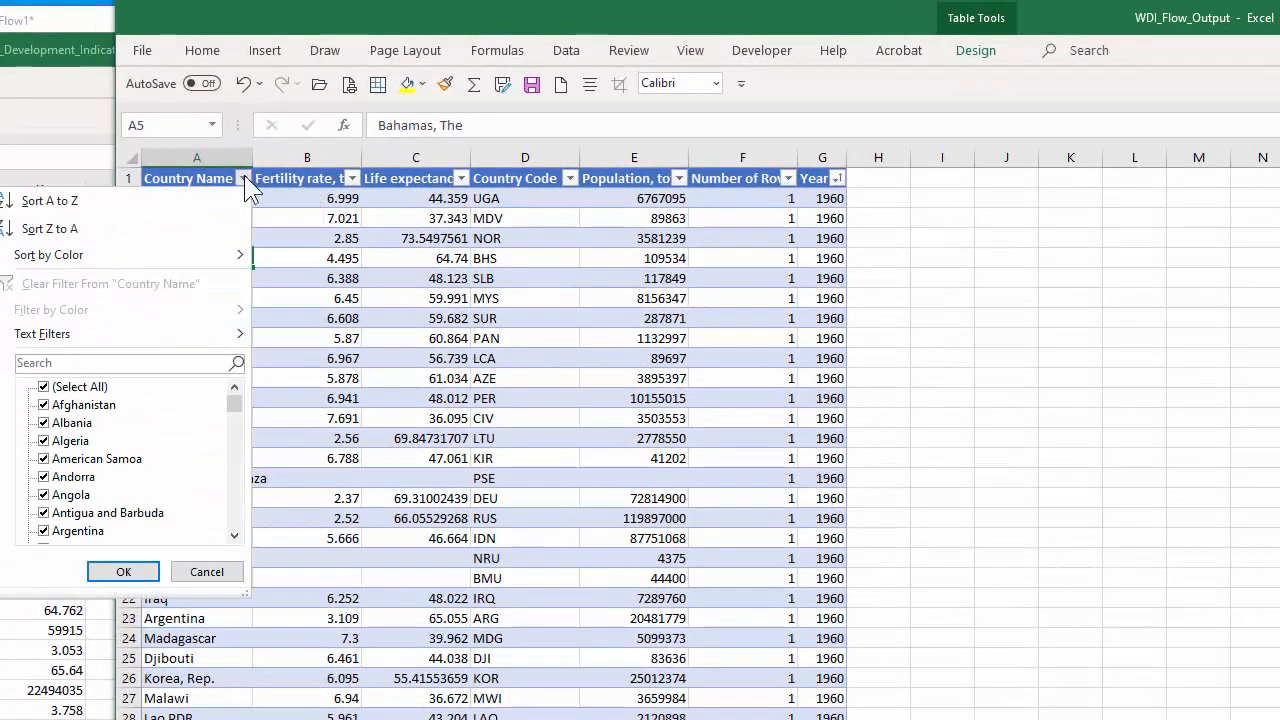
click(48, 199)
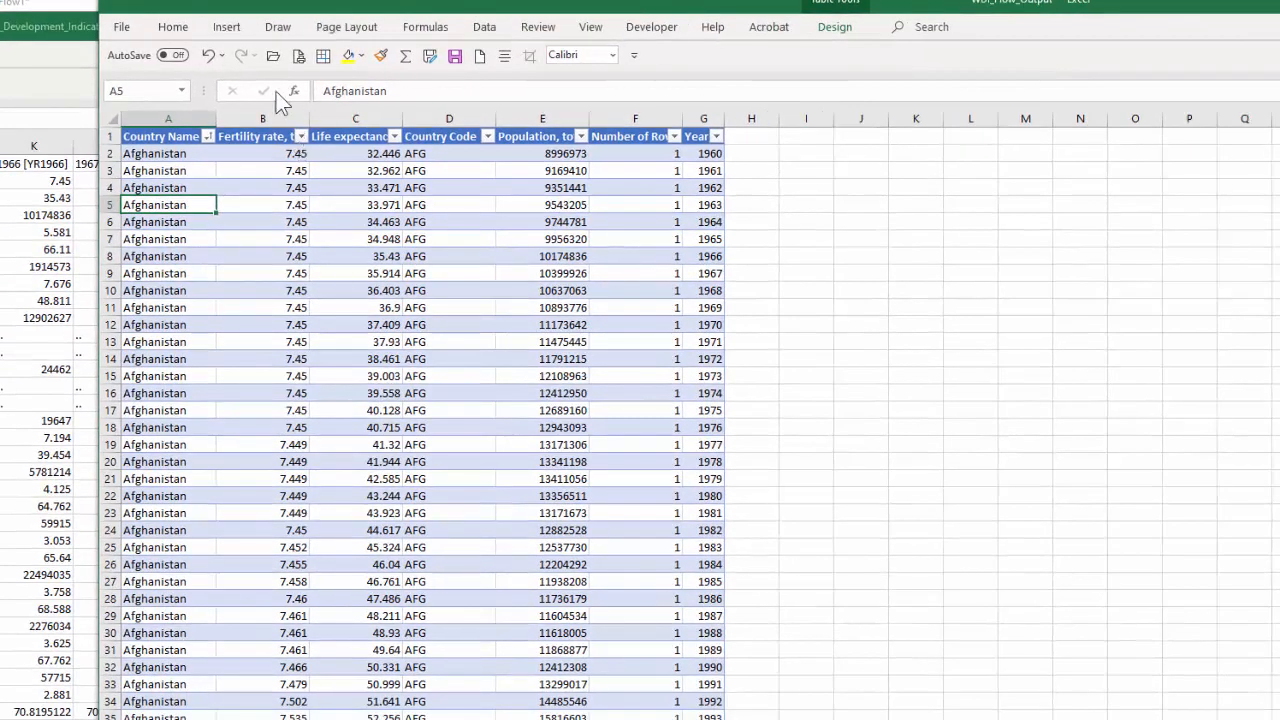
Save the sorted table as WDI_Flow_Output in the HW5a-Gapminder Data\New App folder, choosing a file format.
click(122, 30)
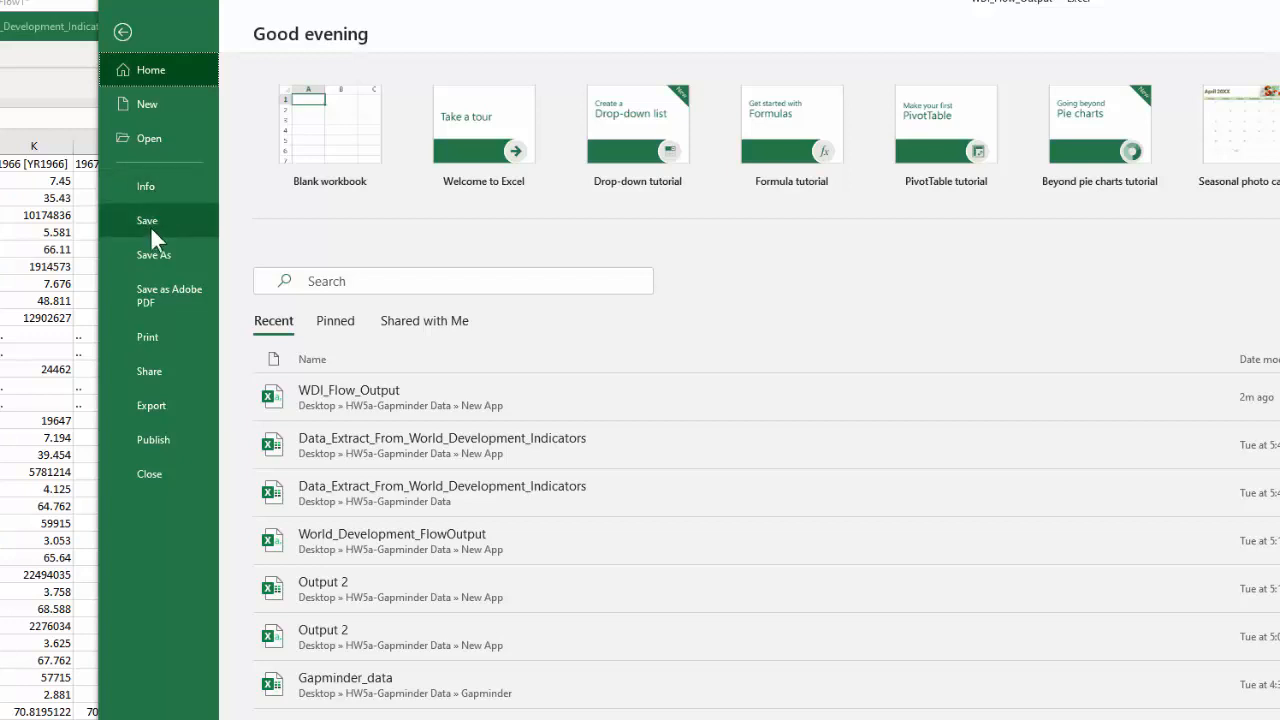
click(153, 255)
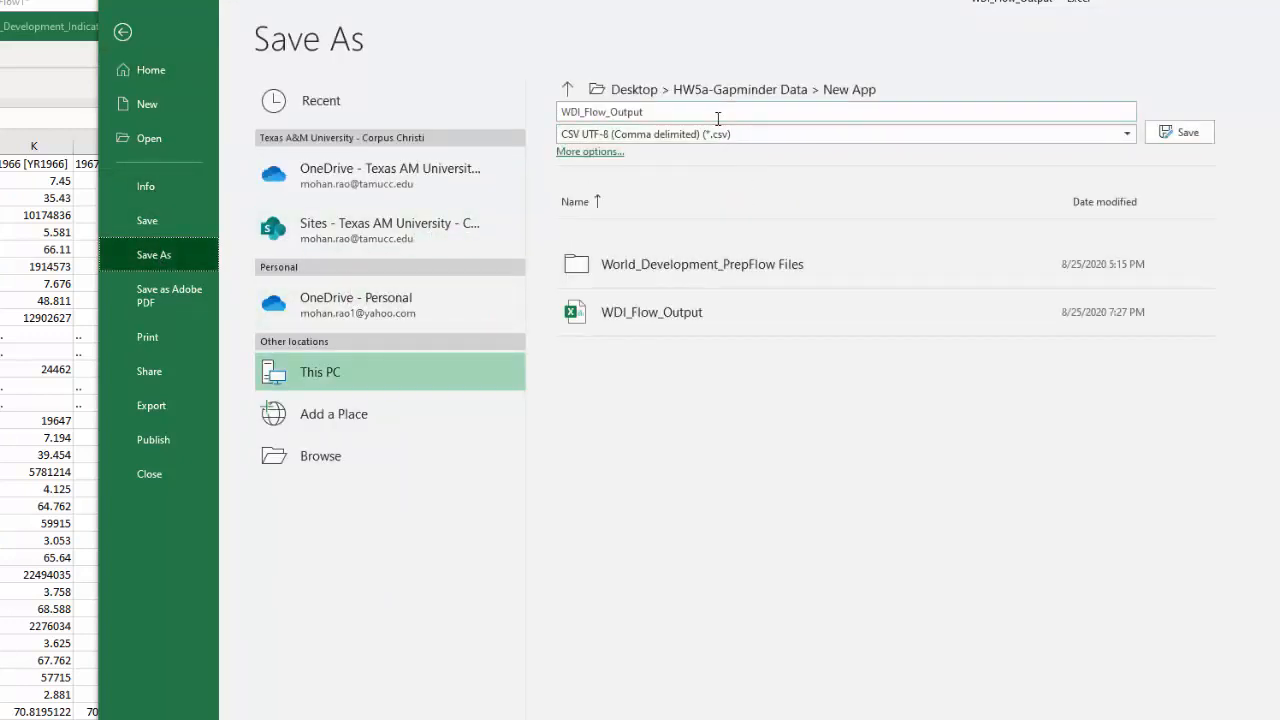
click(1126, 133)
click(642, 153)
click(1176, 132)
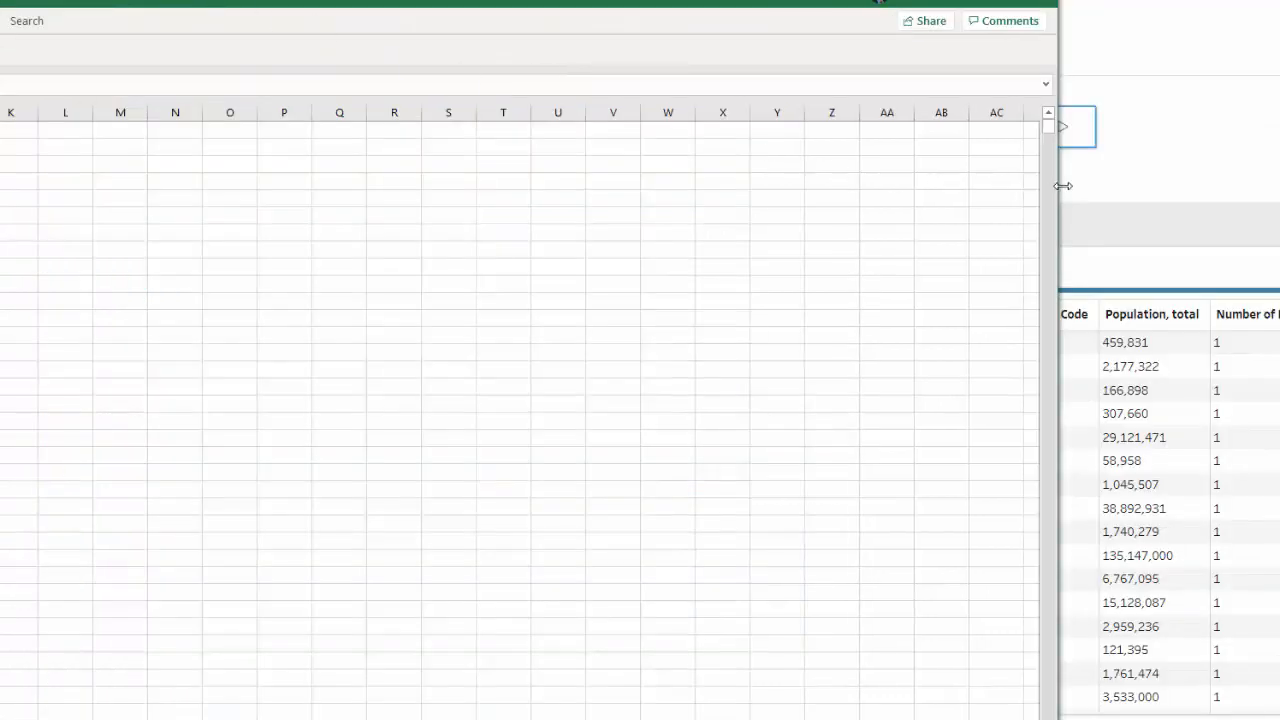
Narrow the WDI_Flow_Output window and arrange it alongside the original Data_Extract_From_World_Development_Indicators workbook to compare their layouts.
drag(1063, 186, 0, 201)
drag(0, 26, 423, 2)
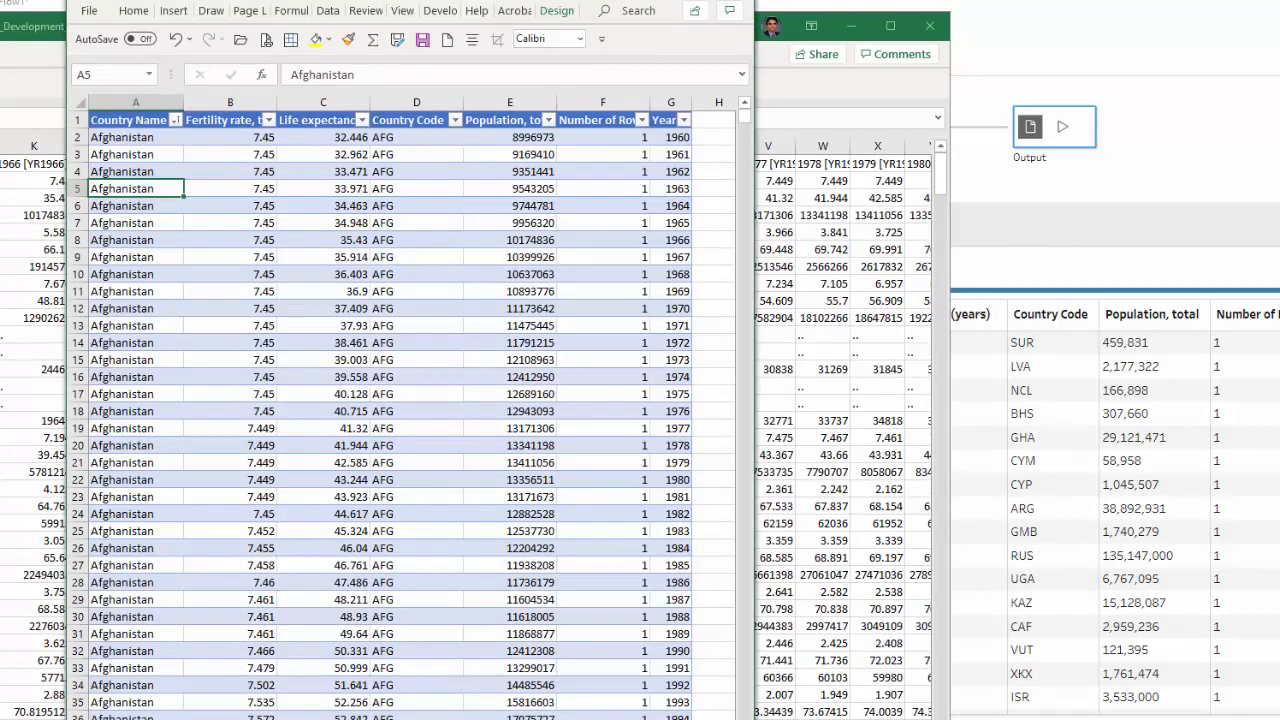
key(alt+Tab)
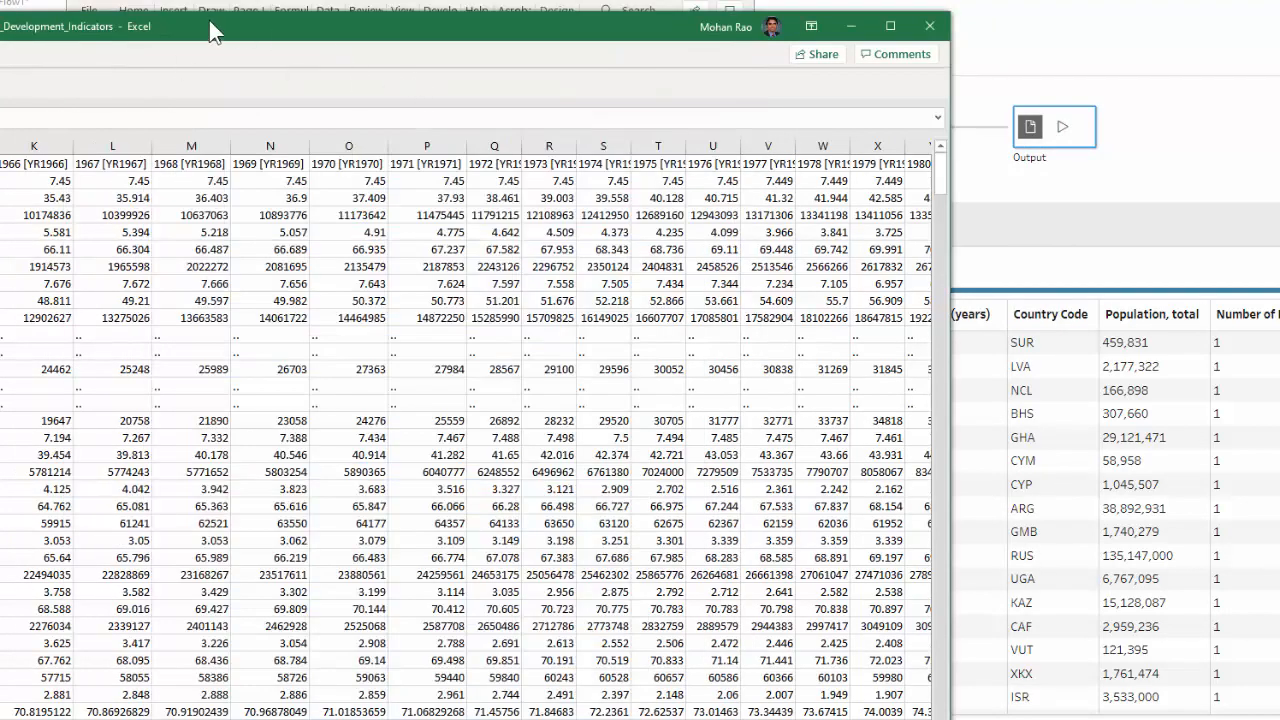
drag(529, 28, 745, 2)
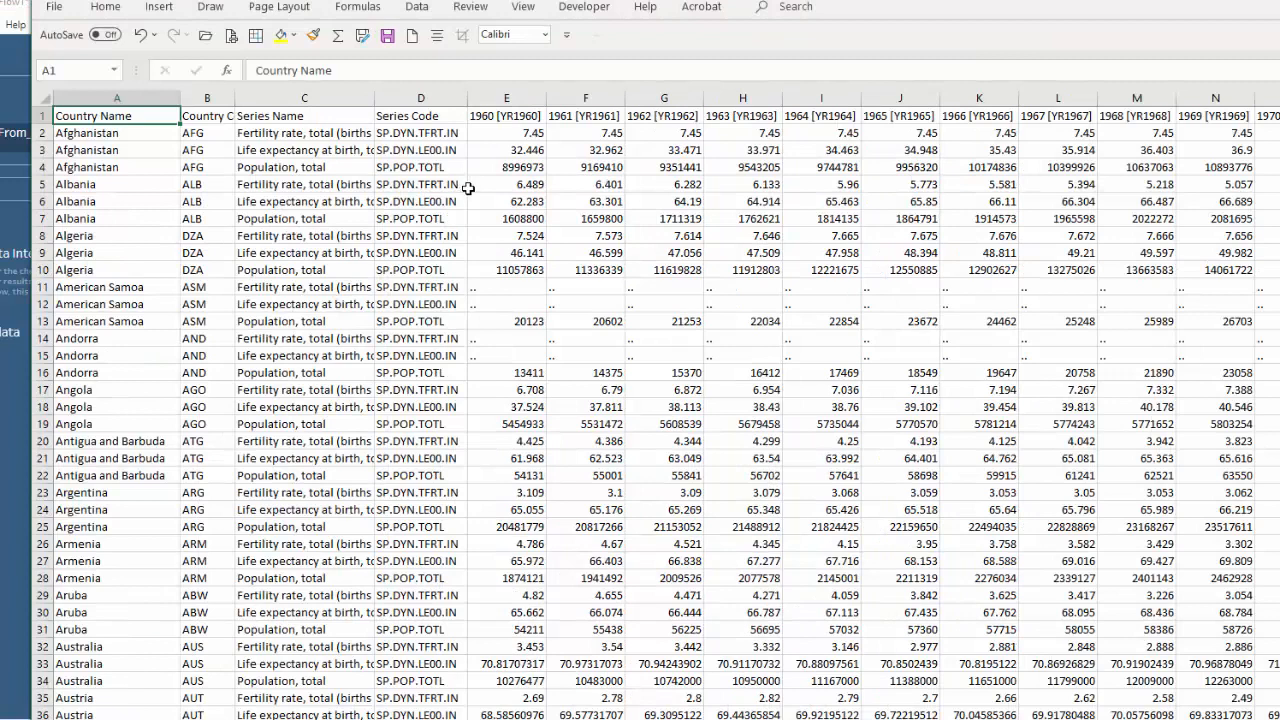
drag(513, 0, 483, 88)
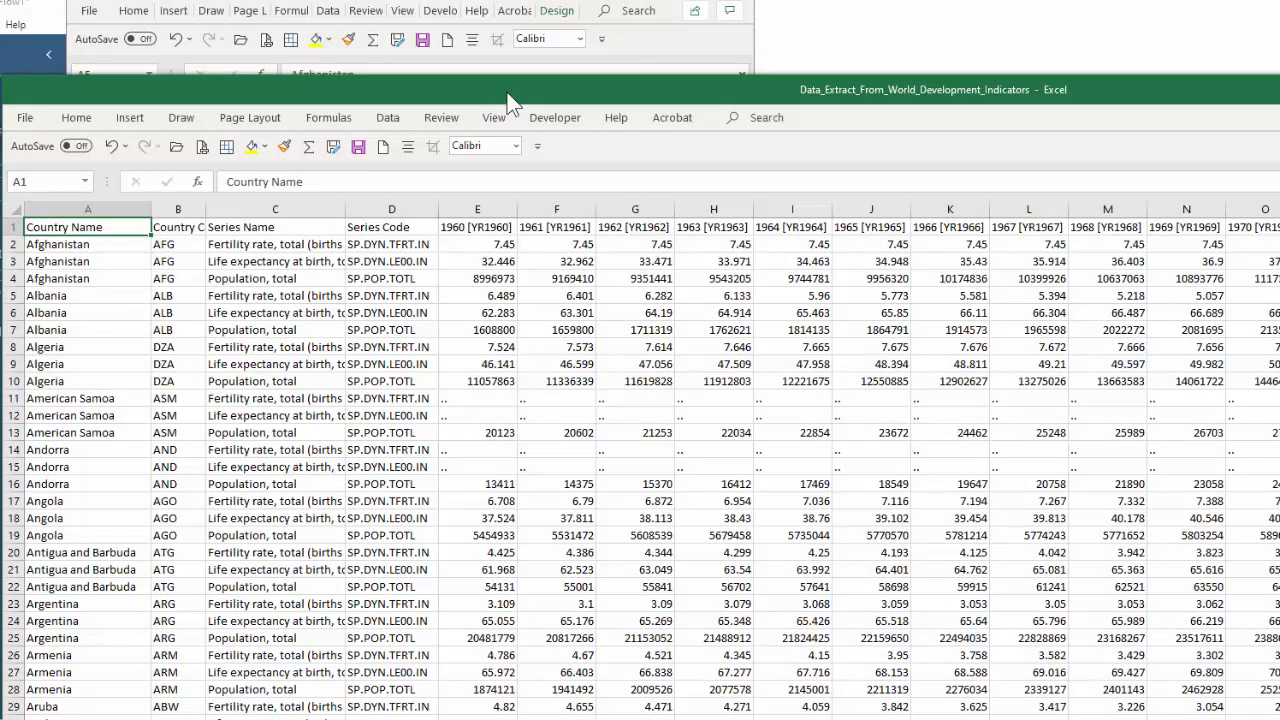
drag(510, 100, 433, 343)
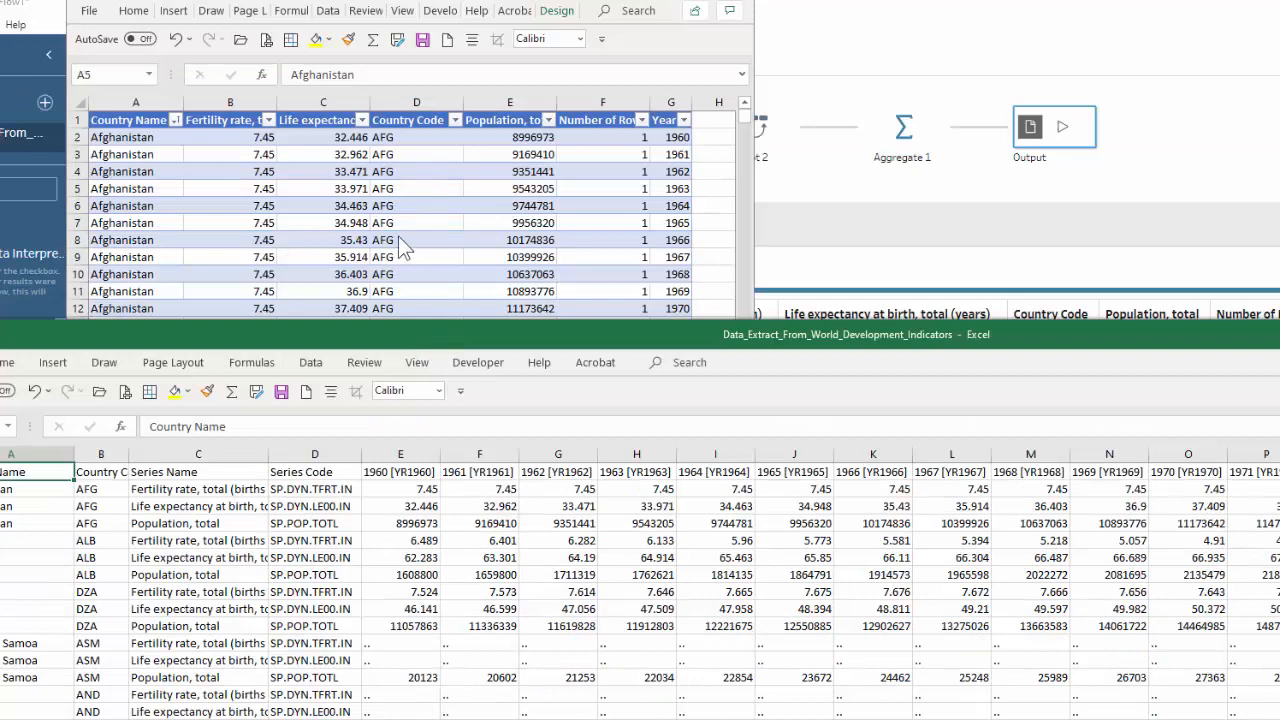
double_click(409, 2)
drag(409, 2, 600, 72)
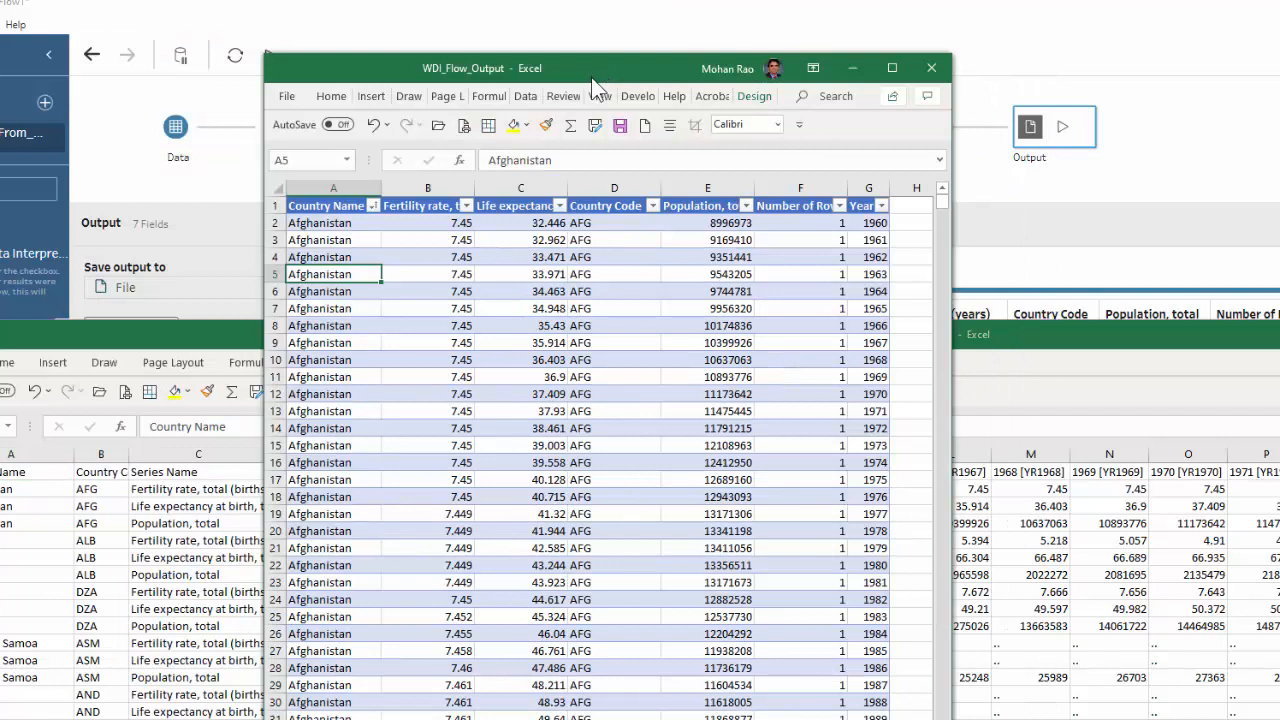